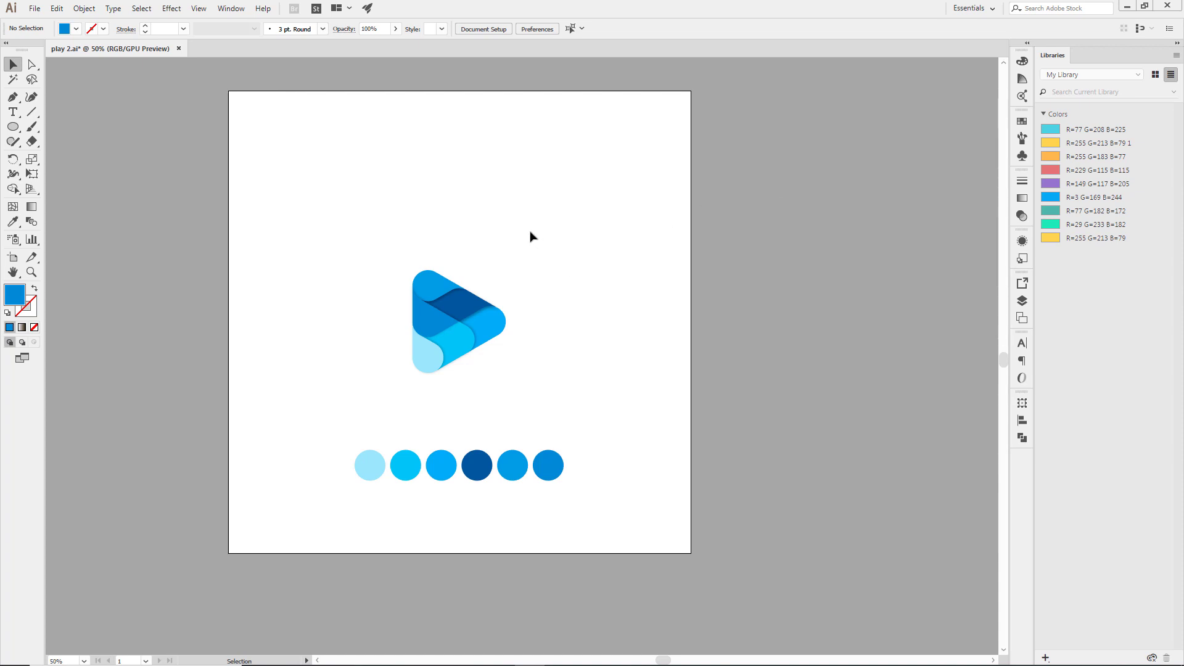
- Select the play icon and then the six colour circles on the play 2.ai artboard
drag(372, 240, 554, 400)
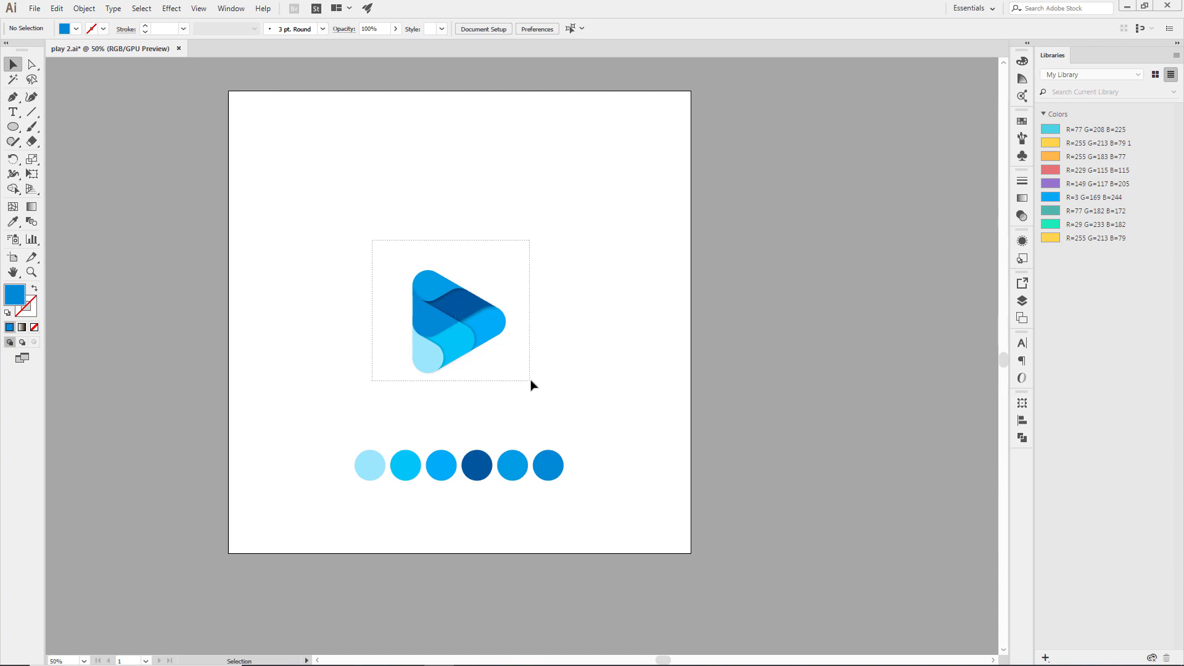
click(592, 392)
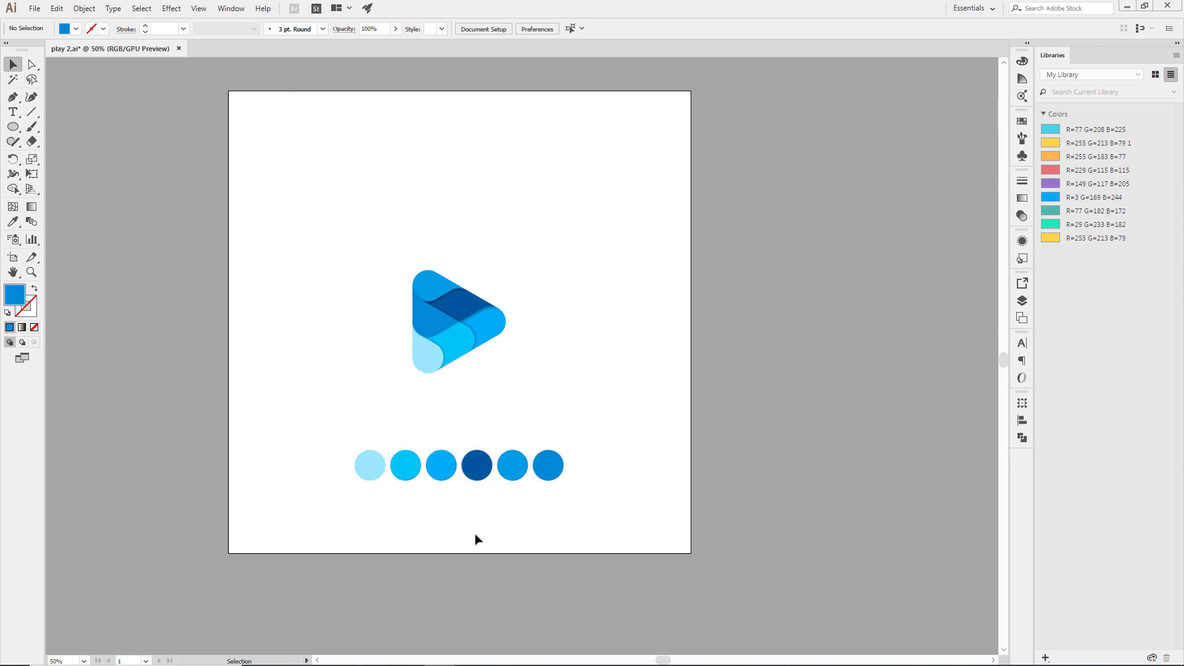
drag(326, 438, 586, 502)
click(584, 502)
- Paste all artwork into a new Untitled-1 document, then delete it from play 2.ai
key(ctrl+a)
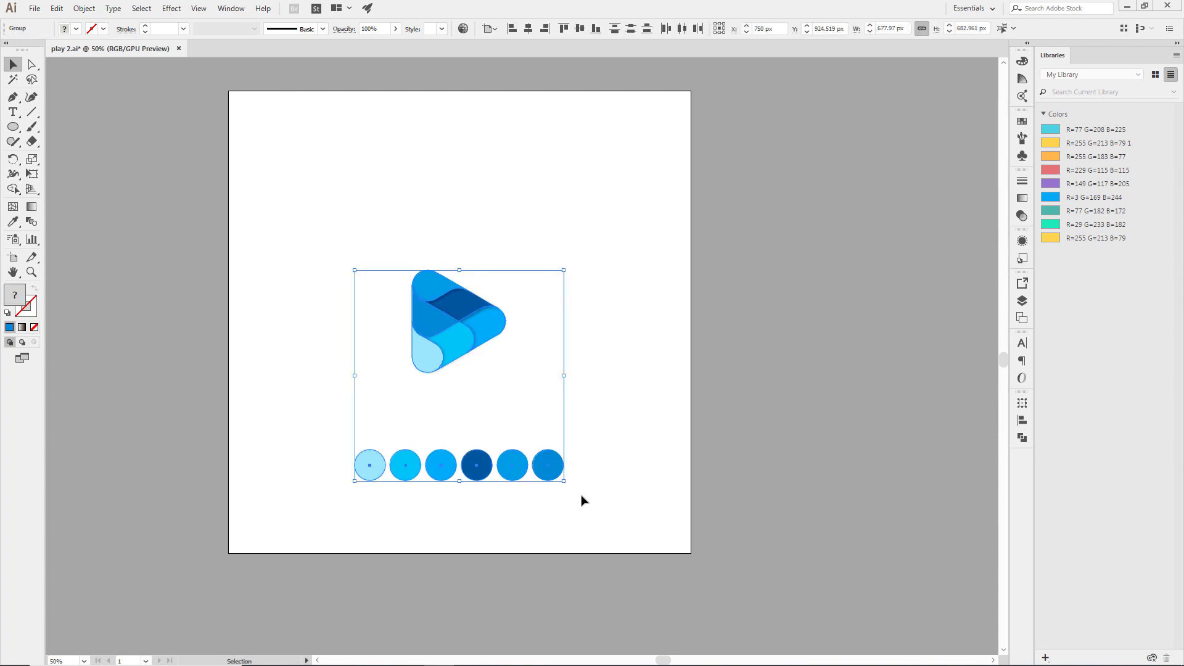
key(ctrl+n)
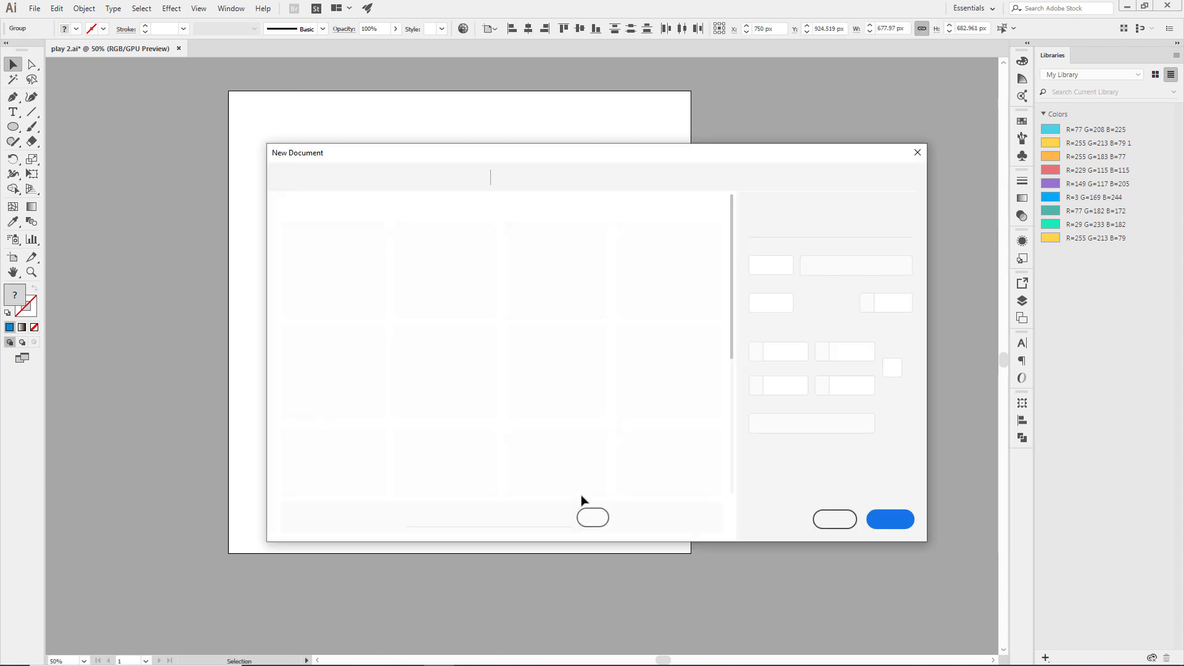
key(Return)
key(ctrl+v)
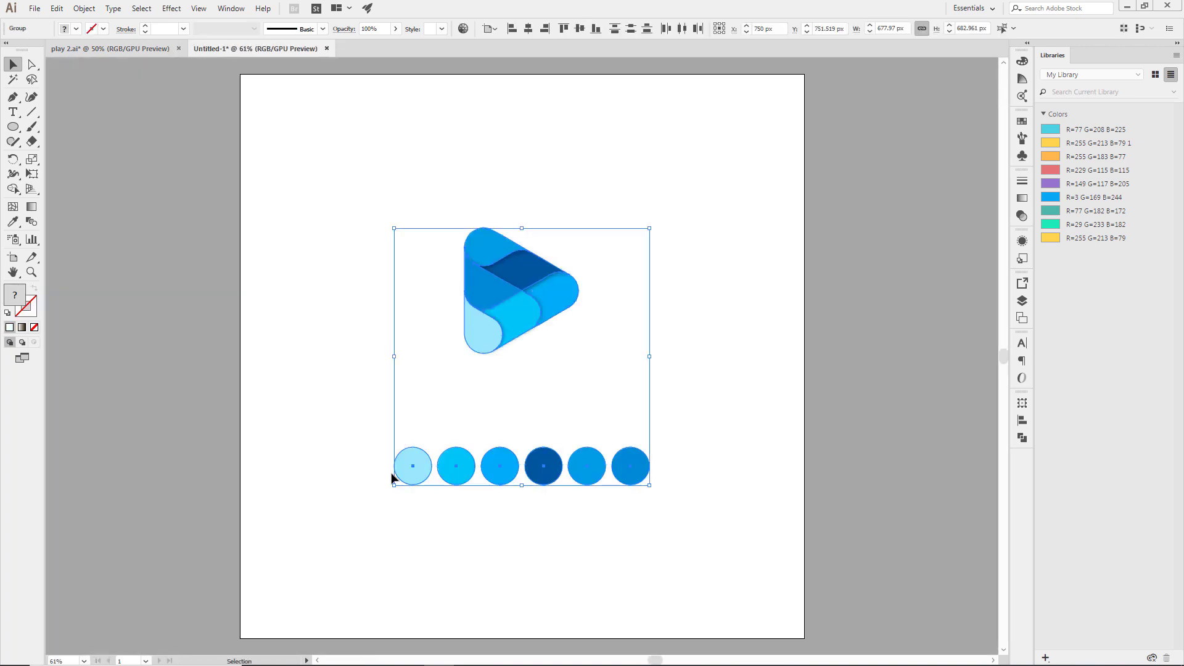
click(111, 48)
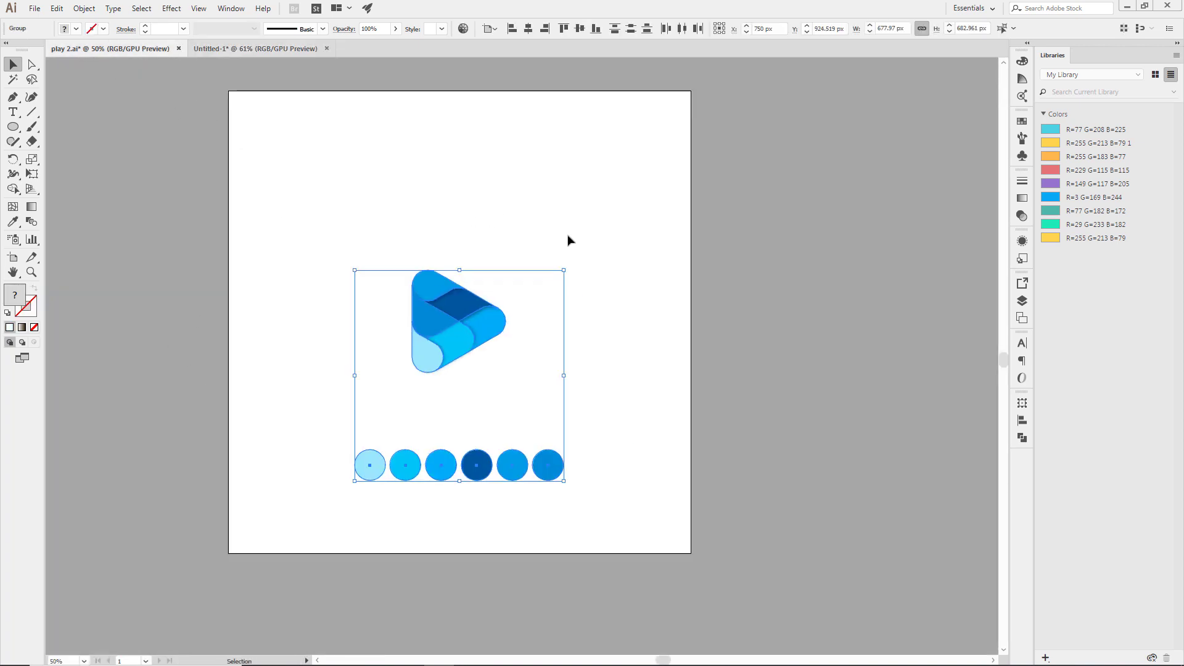
key(Delete)
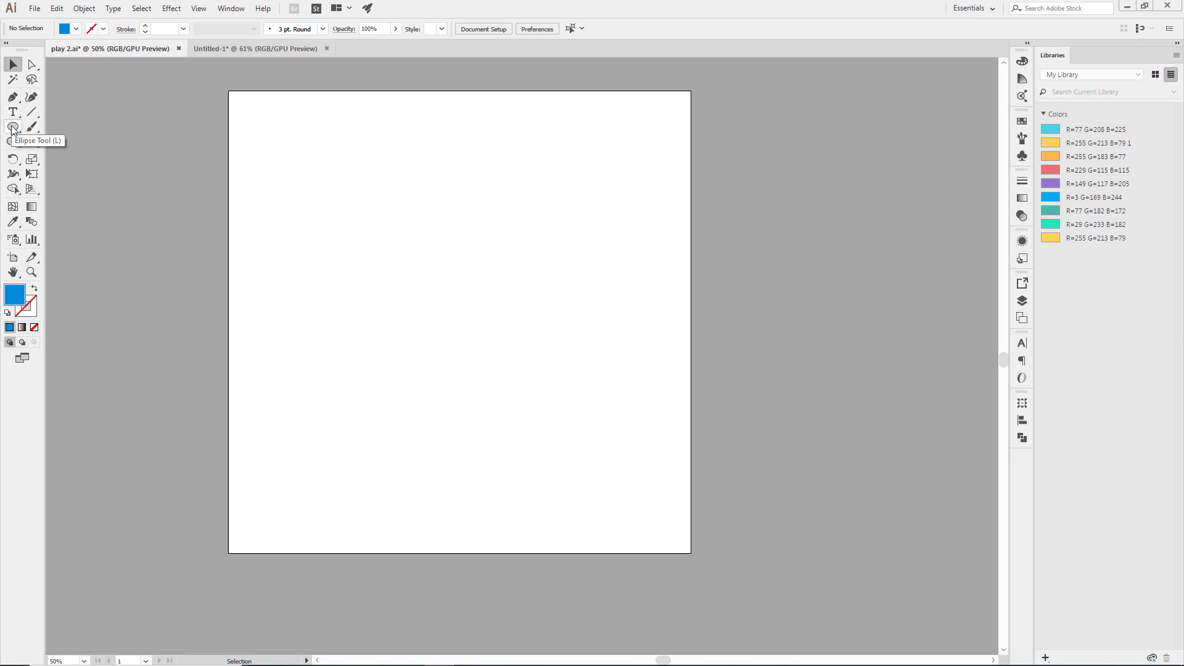
- Create a six-sided polygon with a 100 px radius on the artboard
click(13, 127)
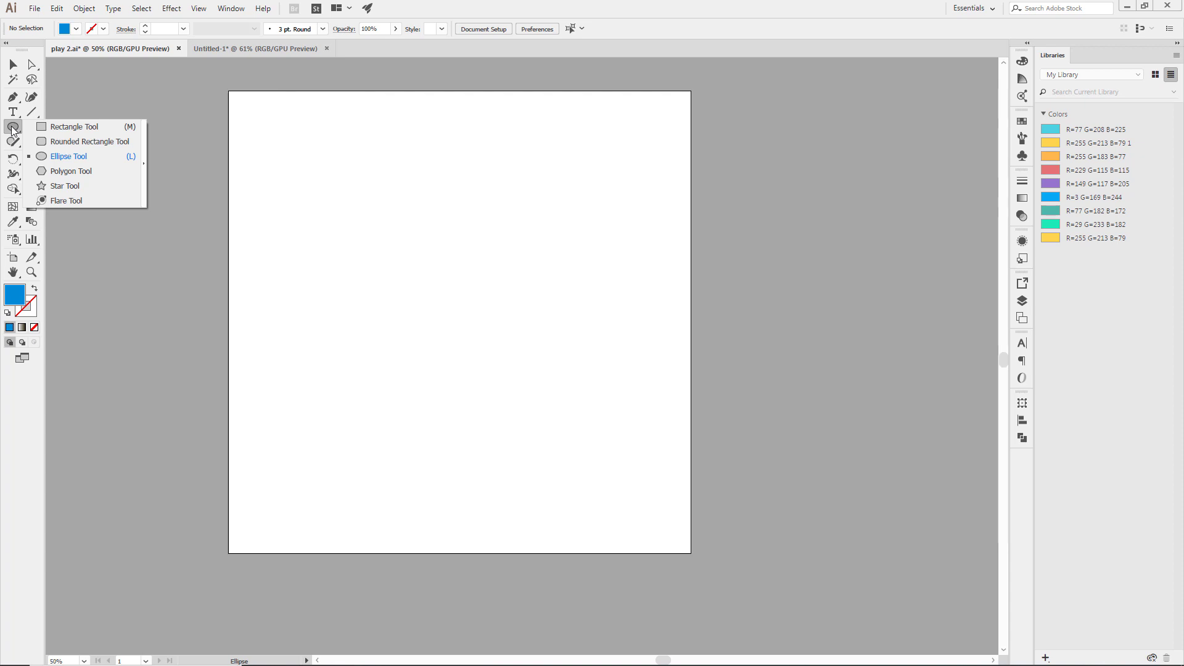
click(73, 172)
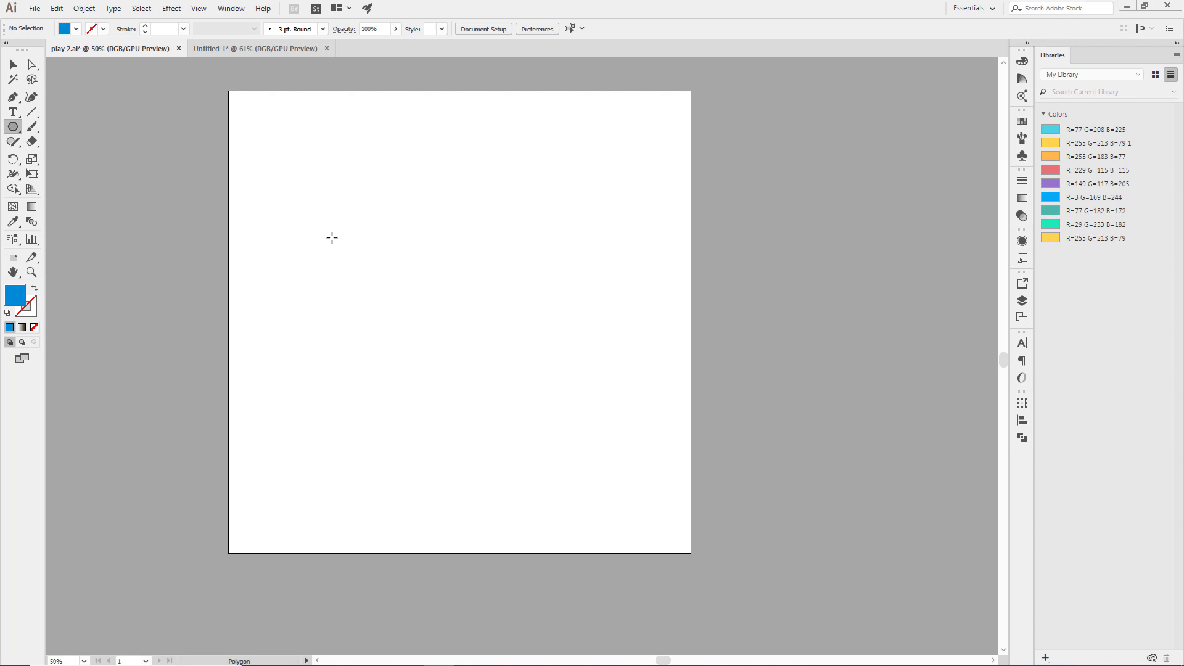
click(270, 392)
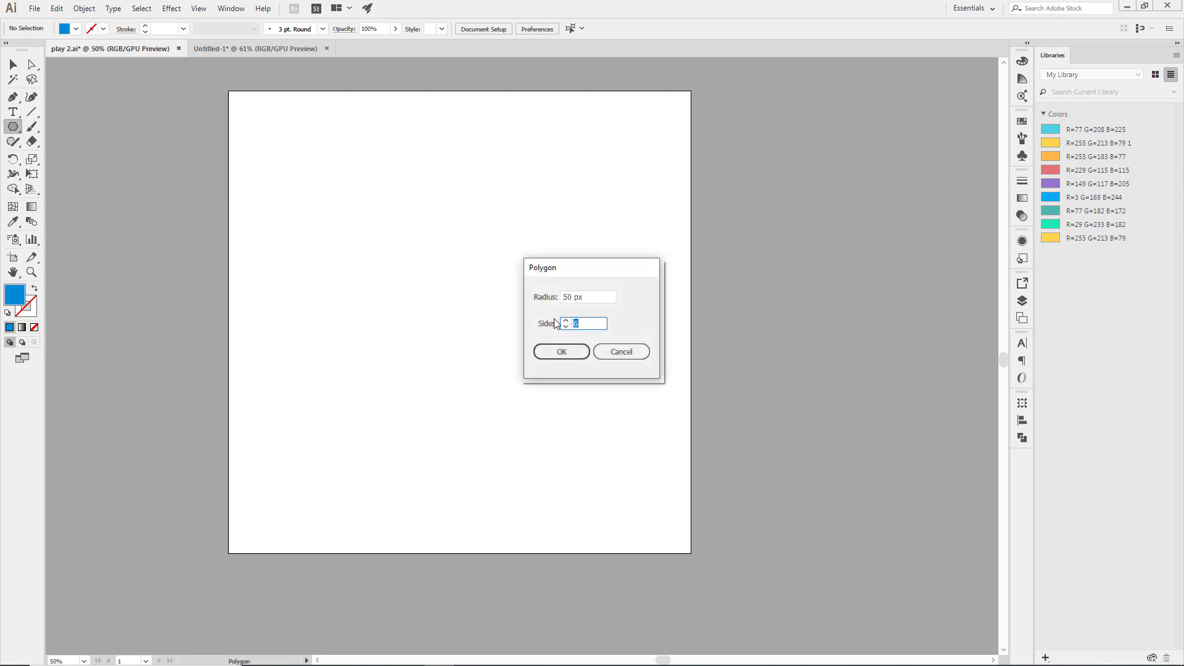
click(592, 297)
text(100)
key(Return)
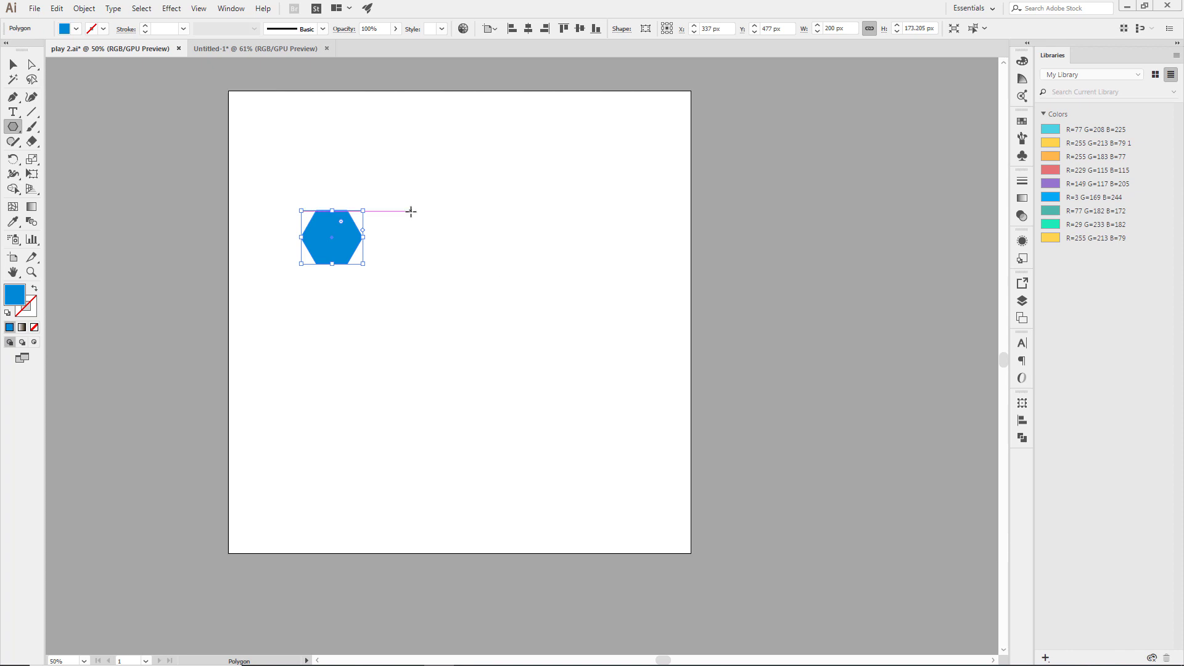
- Give the hexagon no fill and a 1 pt black outline
click(10, 67)
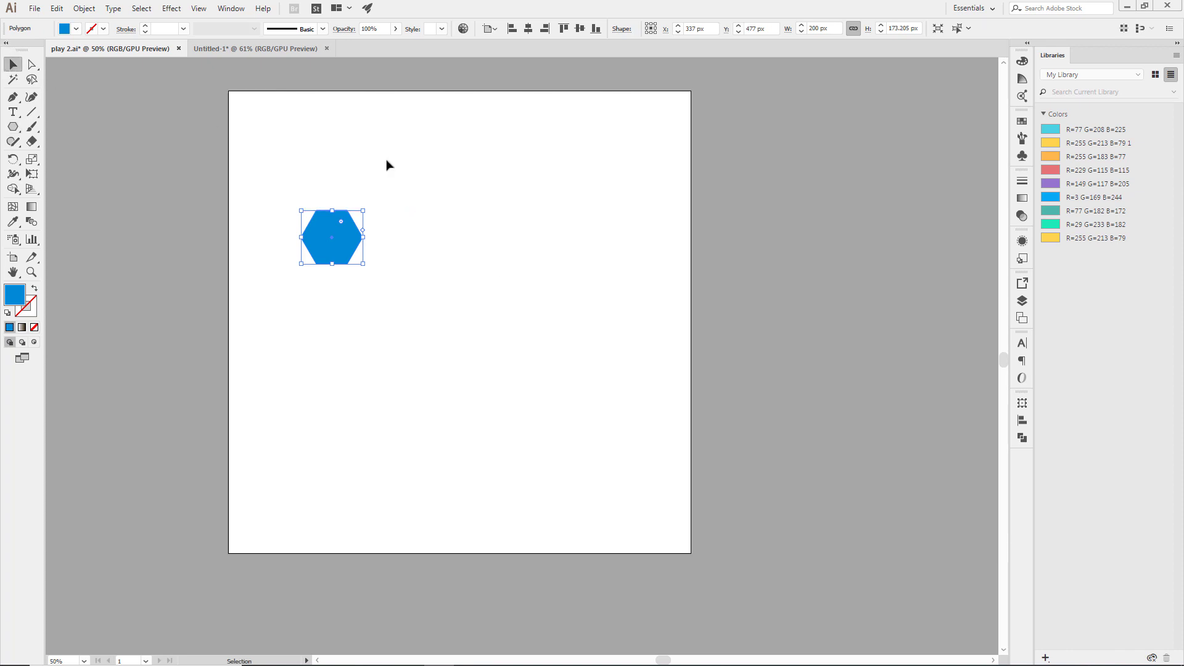
click(426, 179)
click(332, 237)
click(35, 288)
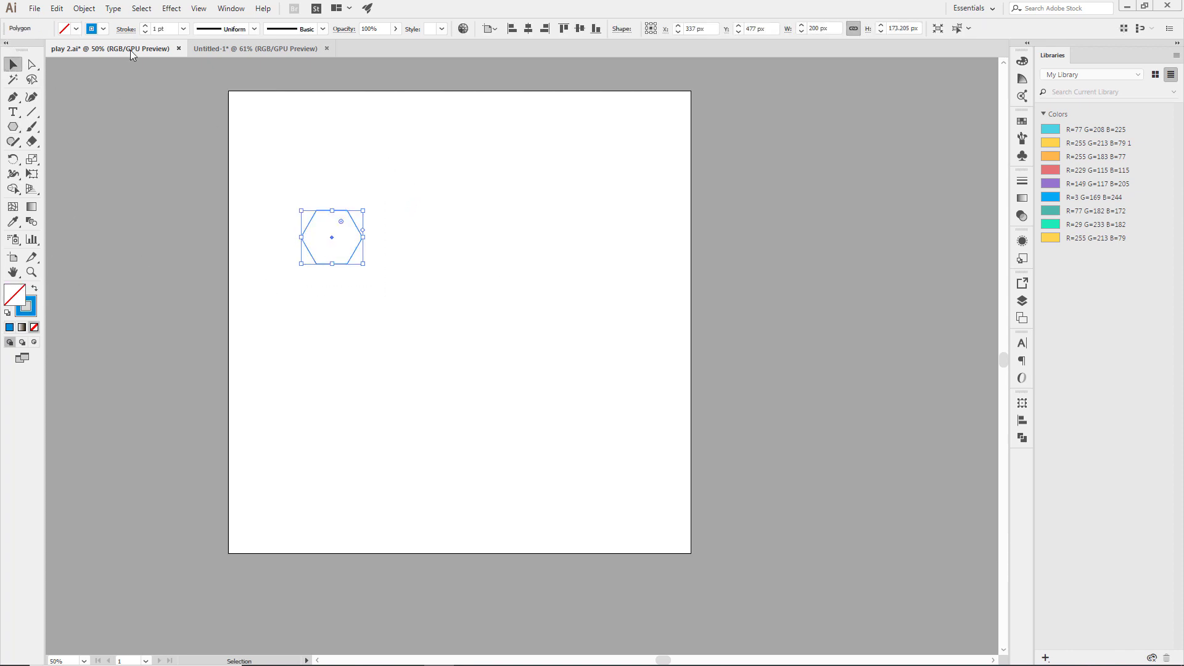
click(183, 29)
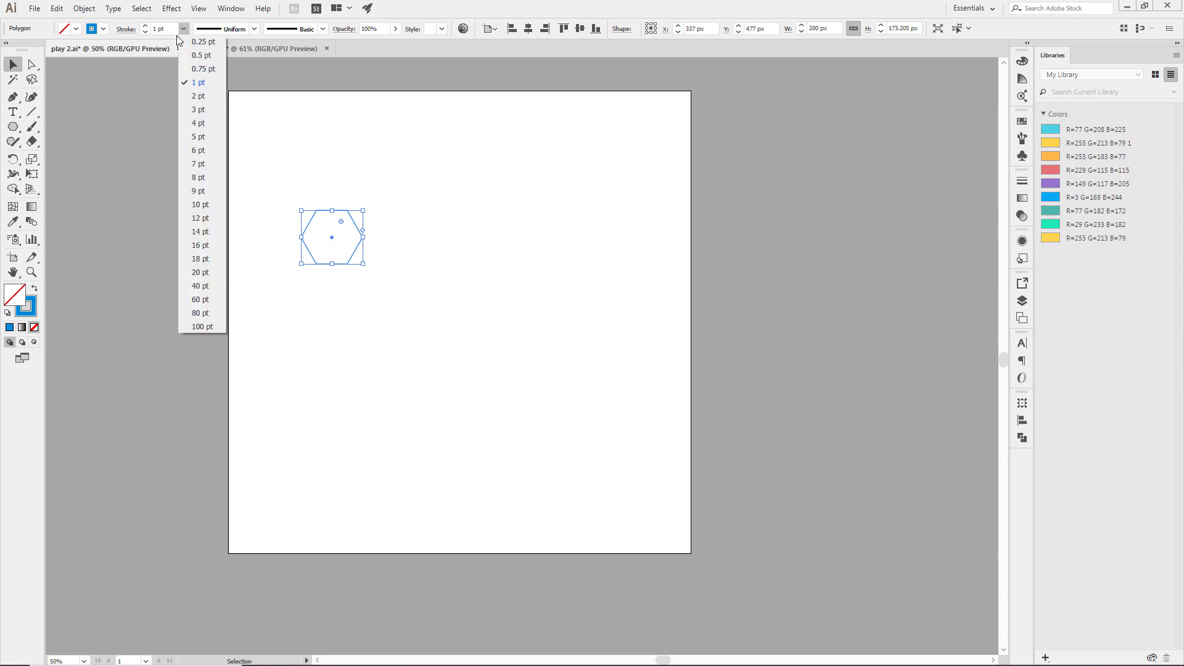
click(98, 29)
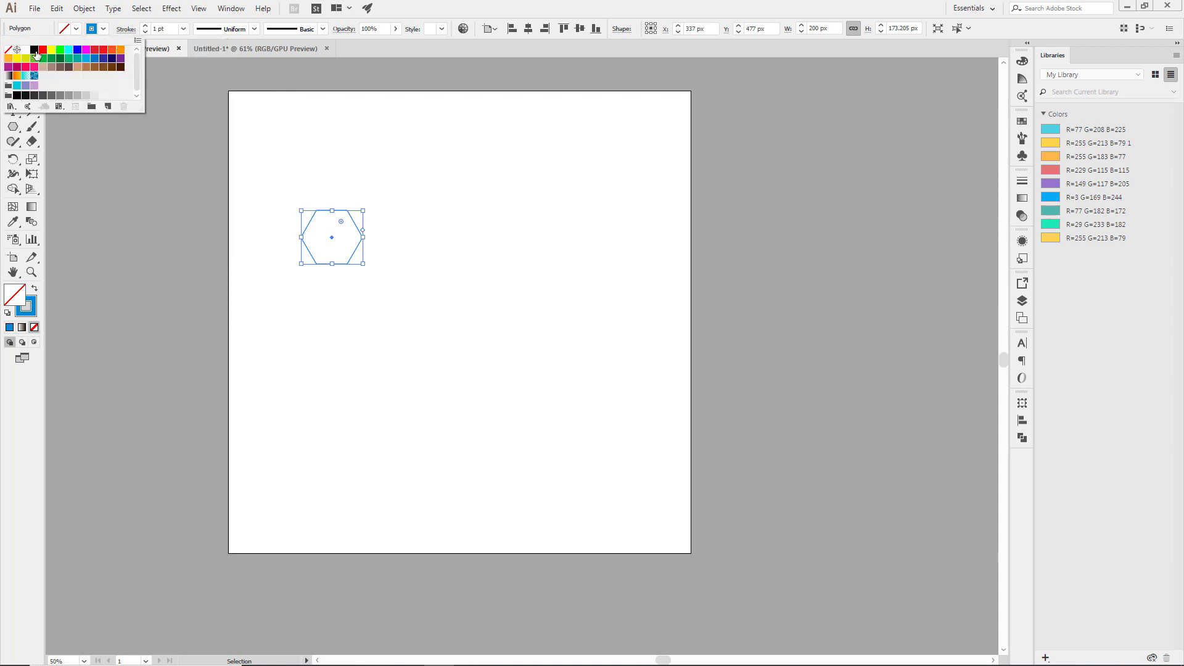
click(34, 50)
click(309, 132)
drag(387, 177, 271, 300)
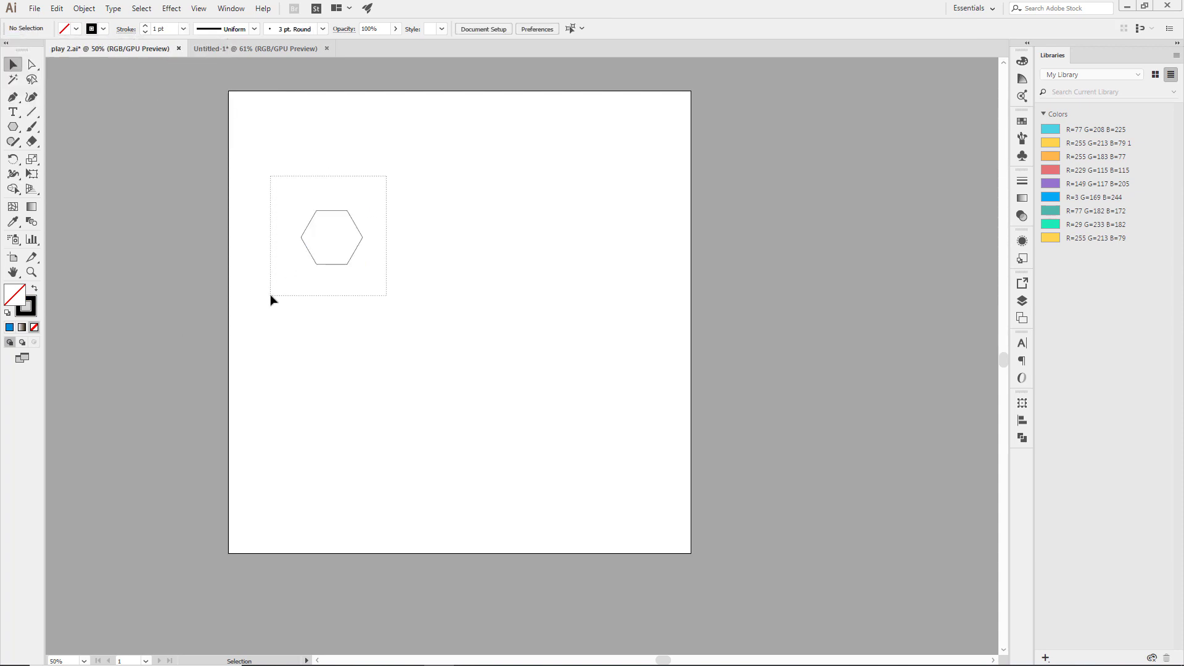
- Try a freehand 45° rotation of the hexagon, then undo back to upright
click(442, 251)
drag(382, 174, 254, 289)
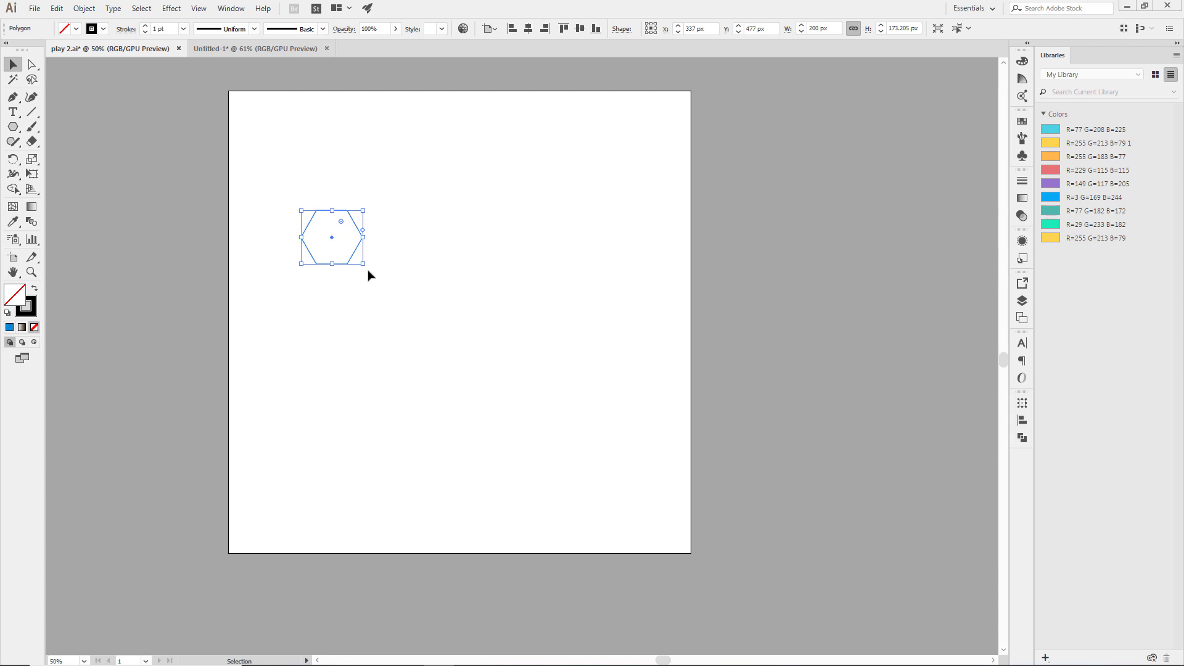
drag(368, 275, 338, 293)
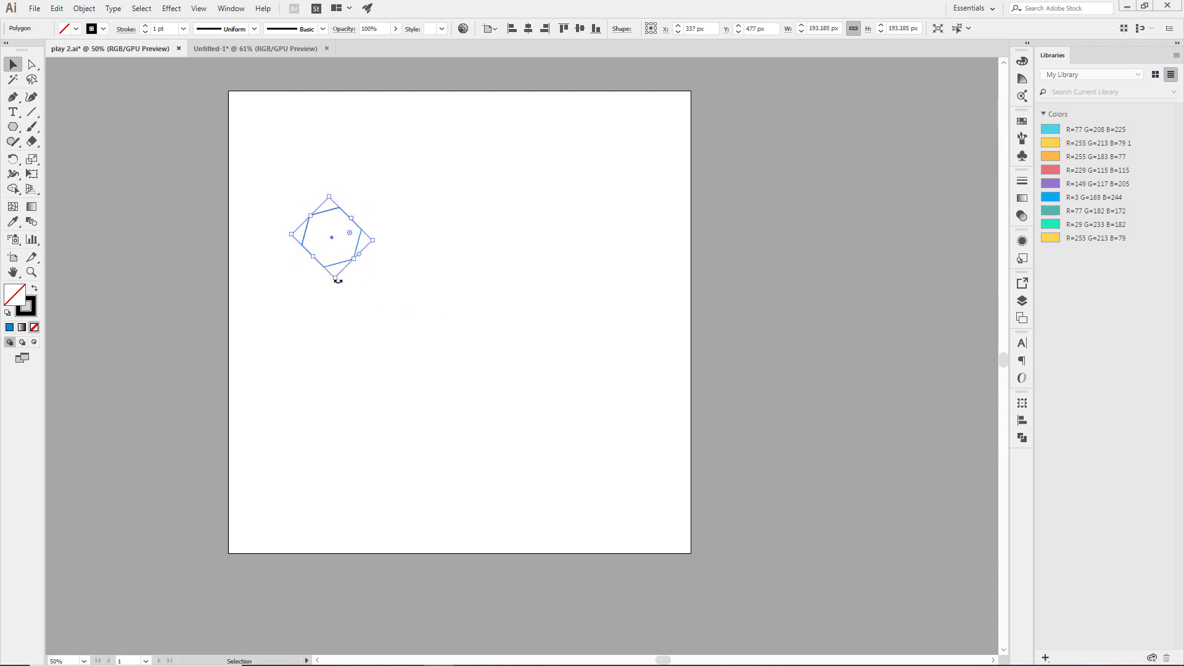
key(ctrl+z)
key(ctrl+shift+a)
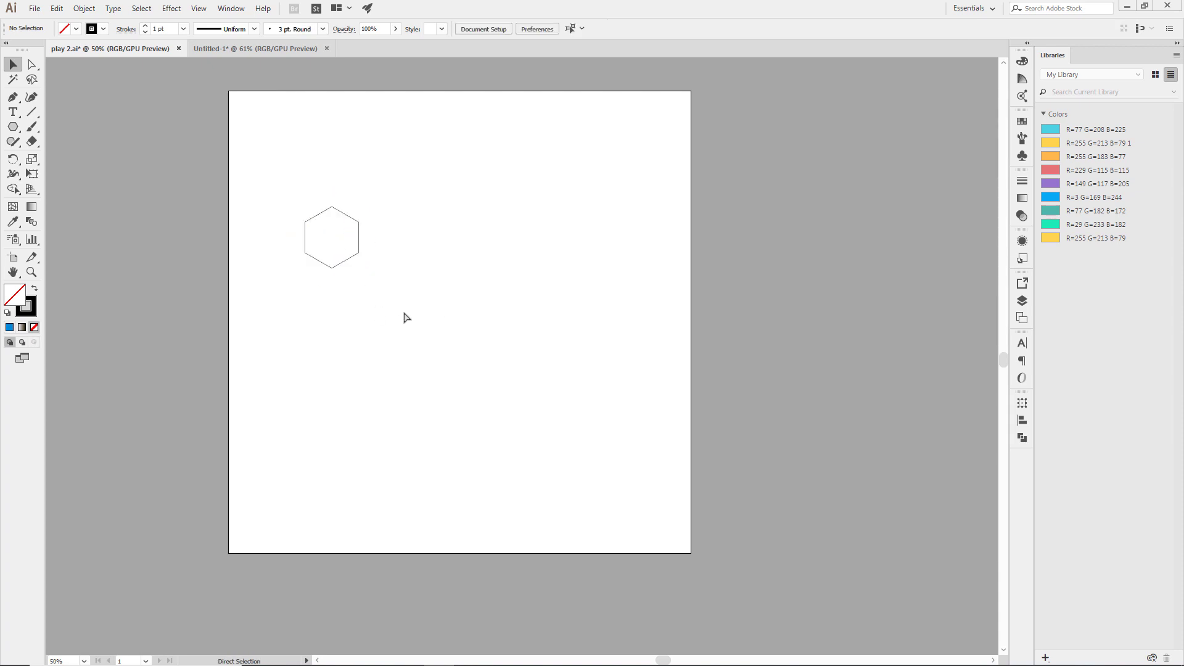
key(ctrl+shift+z)
key(ctrl+z)
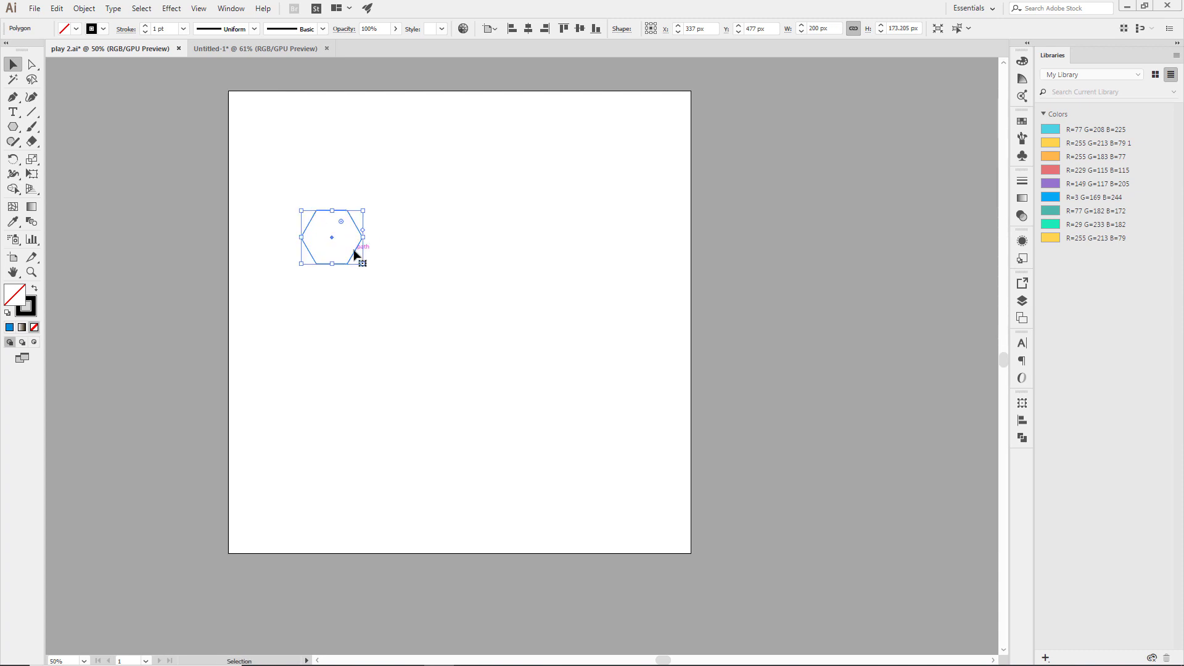
- Rotate the hexagon exactly 90° via Transform > Rotate and deselect it
right_click(354, 250)
mouse_move(391, 429)
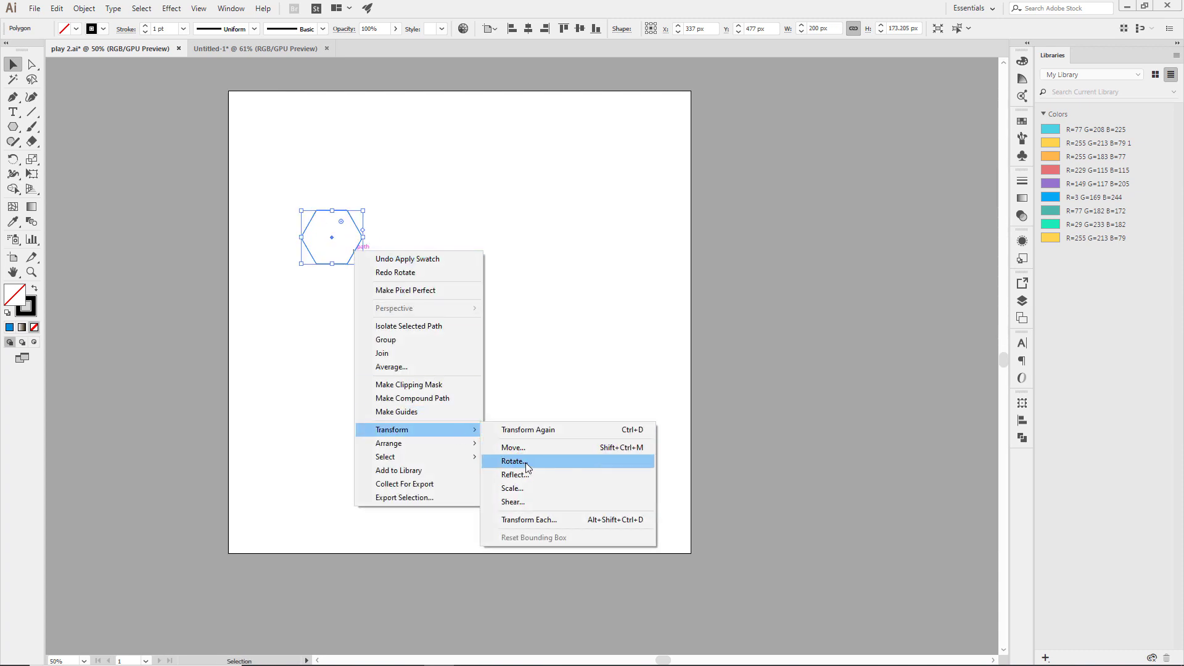
click(525, 462)
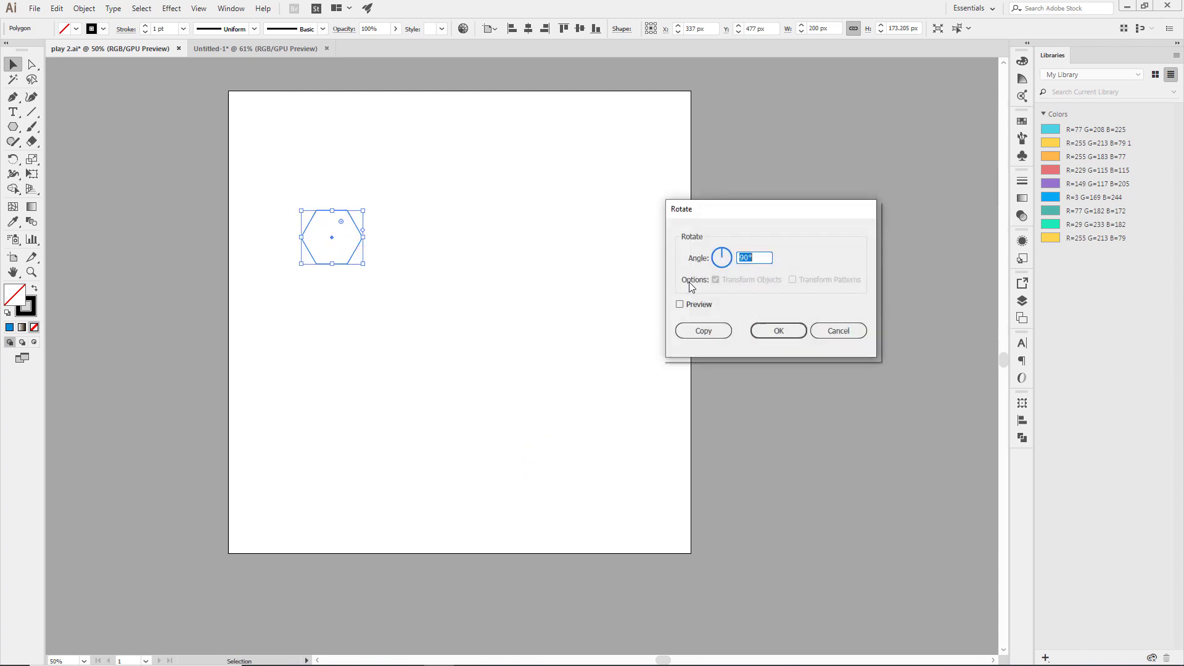
key(Return)
click(412, 320)
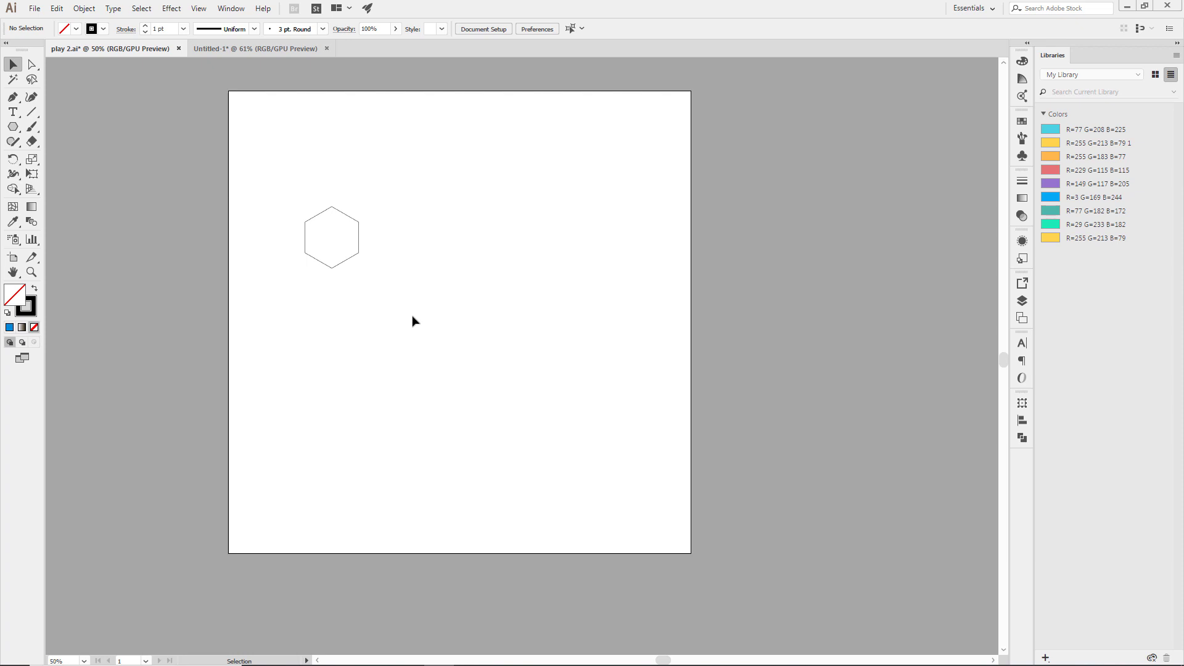
- Alt-drag two copies of the hexagon to stack three overlapping hexagons vertically
drag(303, 266, 383, 296)
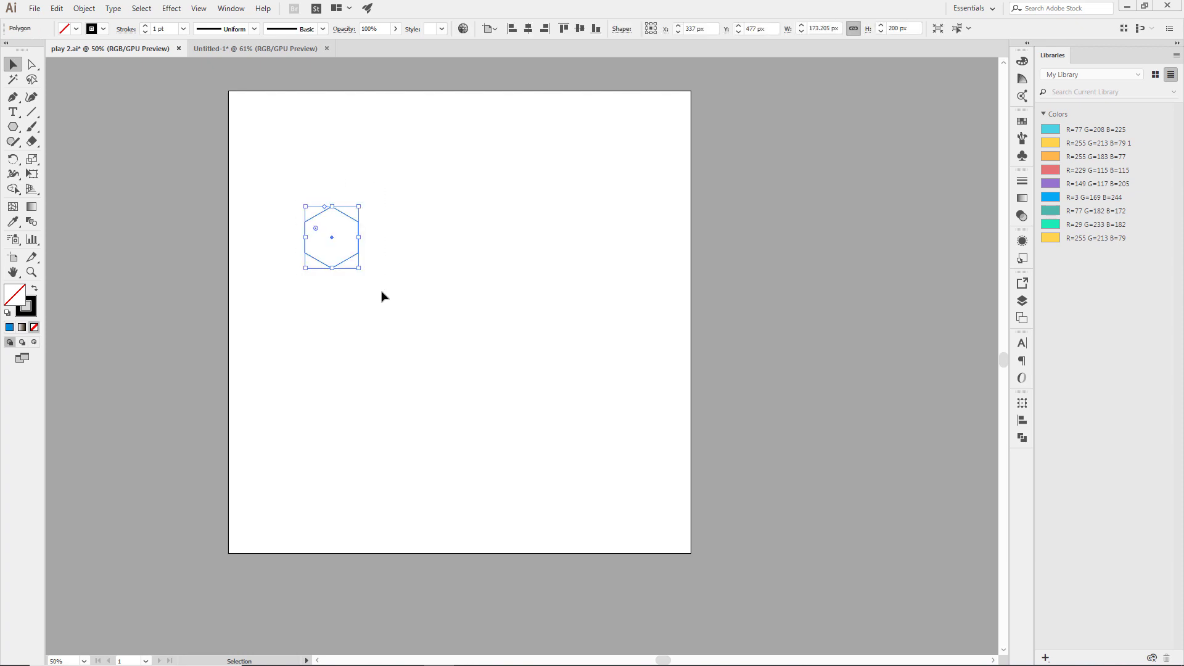
click(378, 188)
click(350, 260)
mouse_move(349, 263)
mouse_down()
mouse_move(395, 210)
mouse_move(426, 242)
mouse_up()
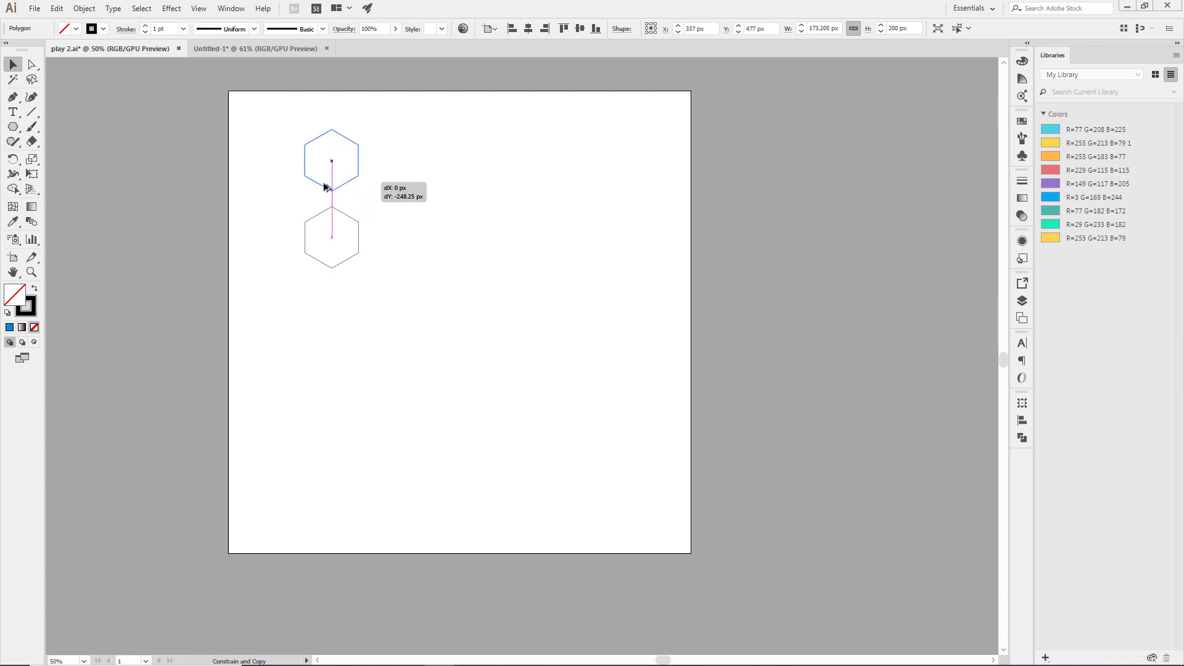
mouse_move(426, 242)
mouse_down()
mouse_move(420, 264)
mouse_move(338, 201)
mouse_move(267, 235)
mouse_move(344, 322)
mouse_move(410, 247)
mouse_move(394, 211)
mouse_move(290, 201)
mouse_move(272, 254)
mouse_move(322, 305)
mouse_move(409, 291)
mouse_move(399, 222)
mouse_move(294, 333)
mouse_move(322, 169)
mouse_move(320, 294)
mouse_move(438, 264)
mouse_move(428, 246)
mouse_move(338, 290)
mouse_move(340, 322)
mouse_up()
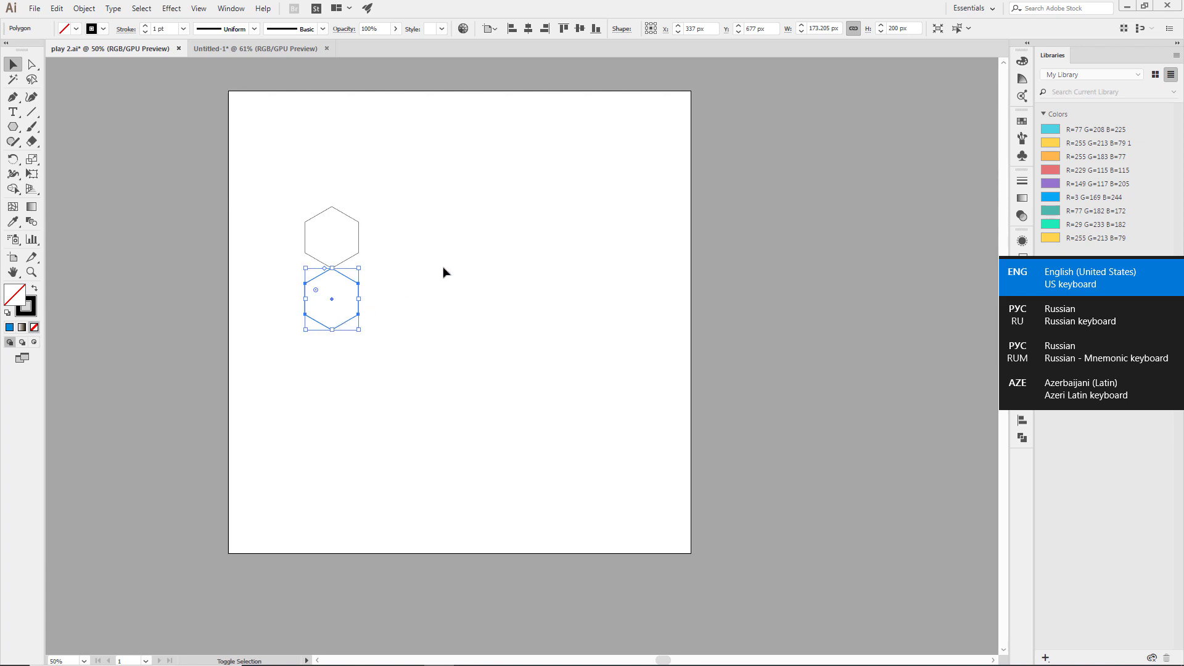
click(435, 270)
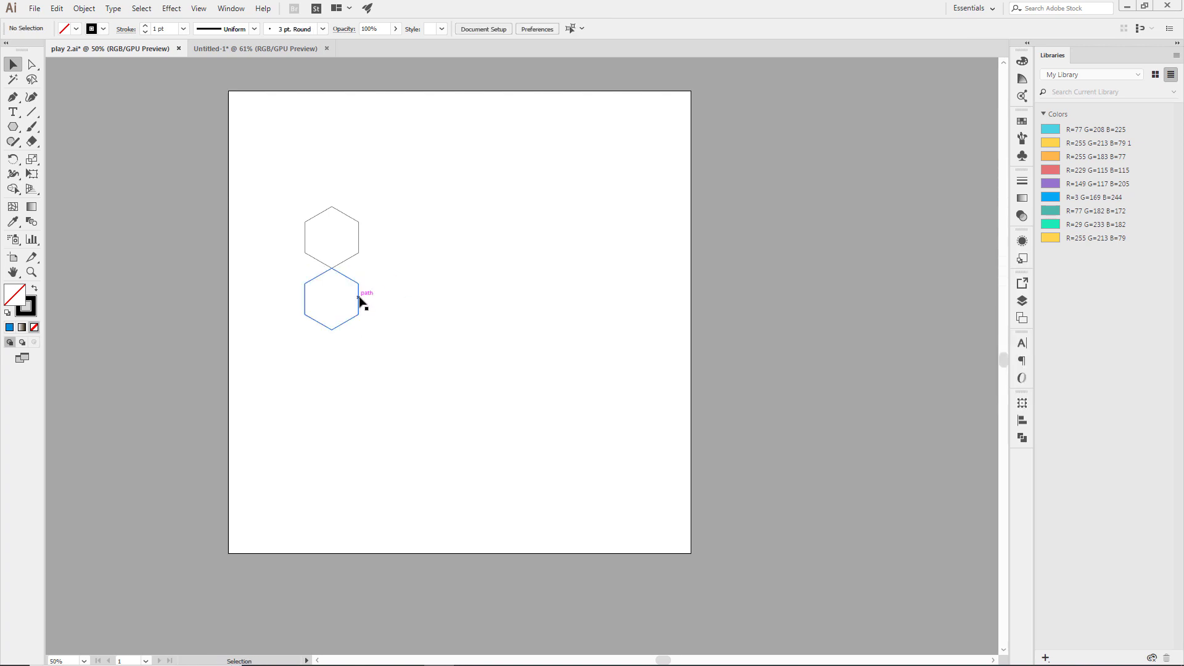
drag(360, 301, 365, 356)
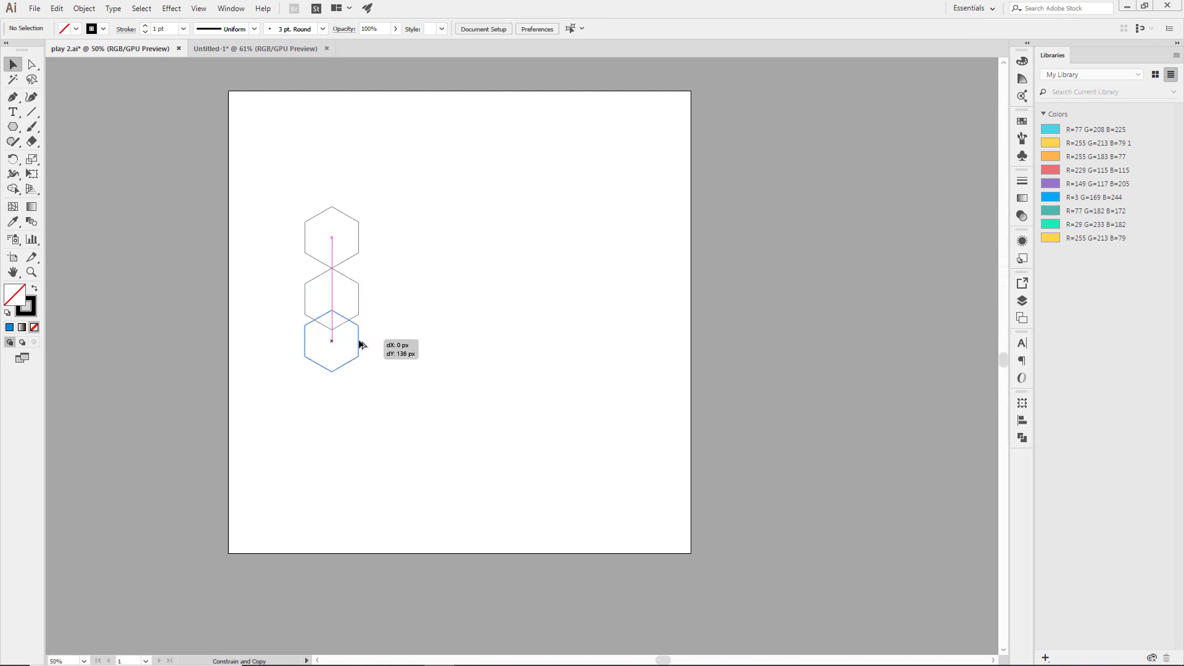
click(412, 325)
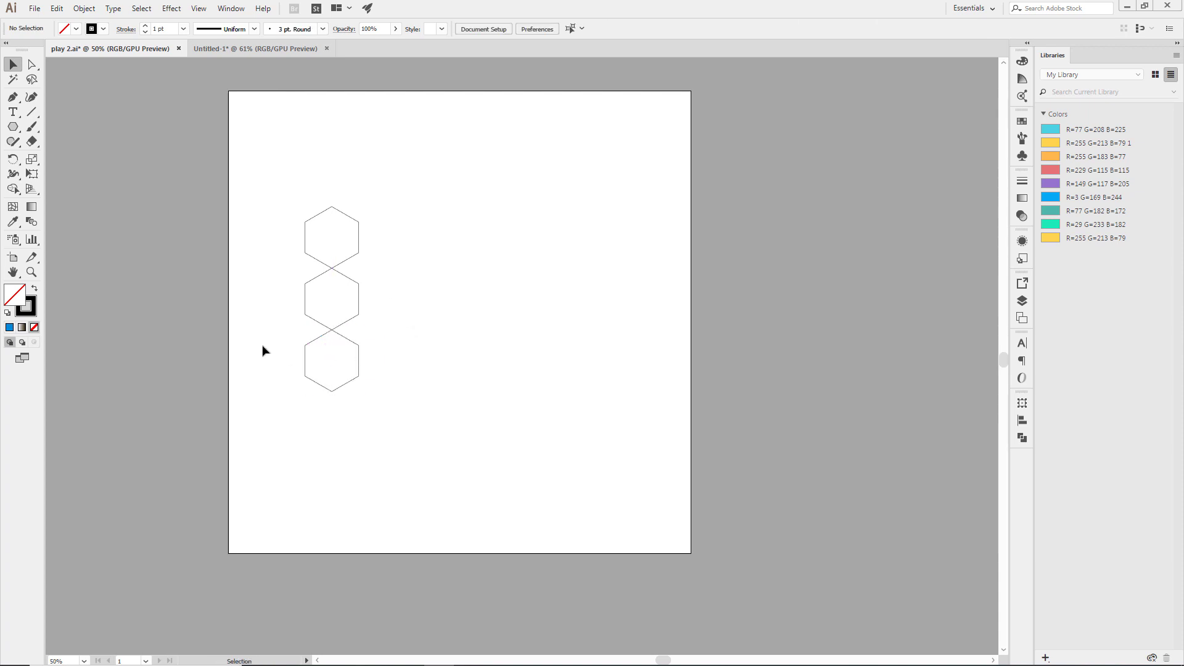
- Select the middle and bottom hexagons of the column
drag(275, 160, 439, 493)
click(476, 382)
drag(296, 195, 434, 378)
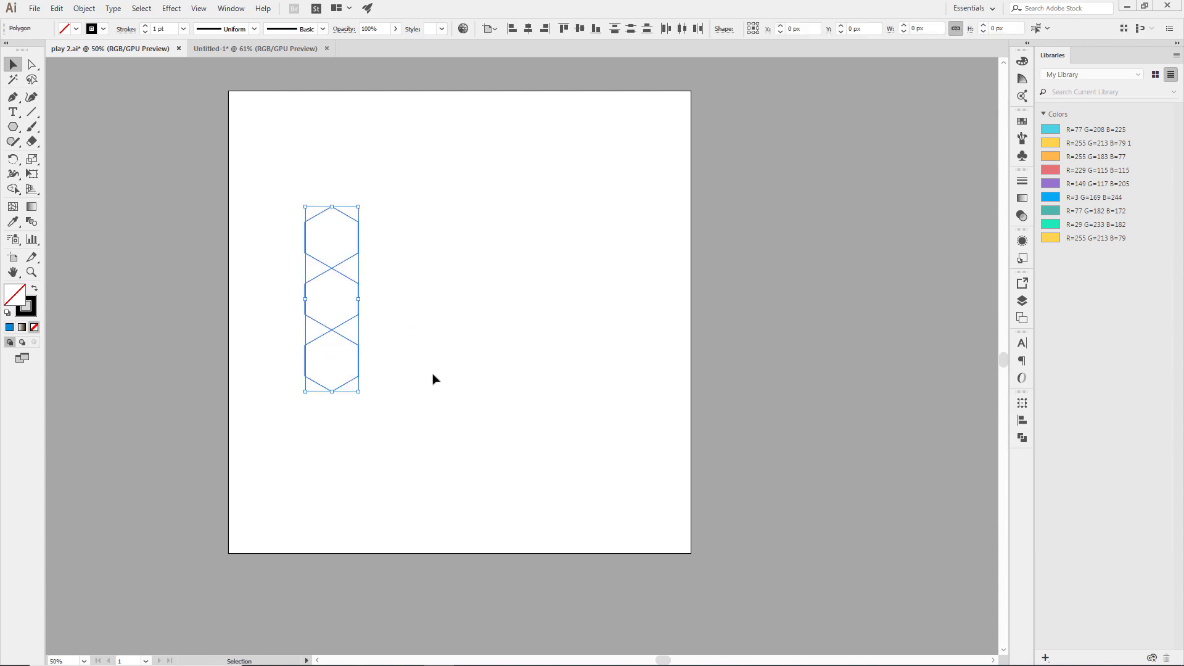
click(433, 378)
drag(380, 278, 312, 396)
drag(277, 290, 352, 366)
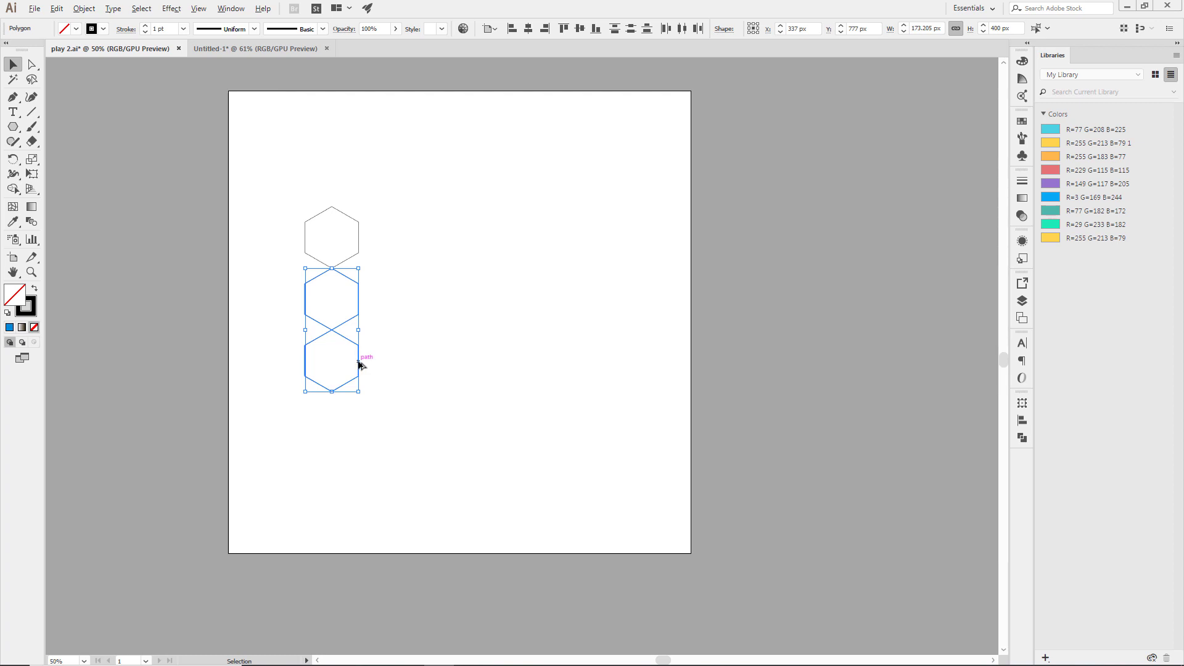
shift+click(359, 364)
click(313, 401)
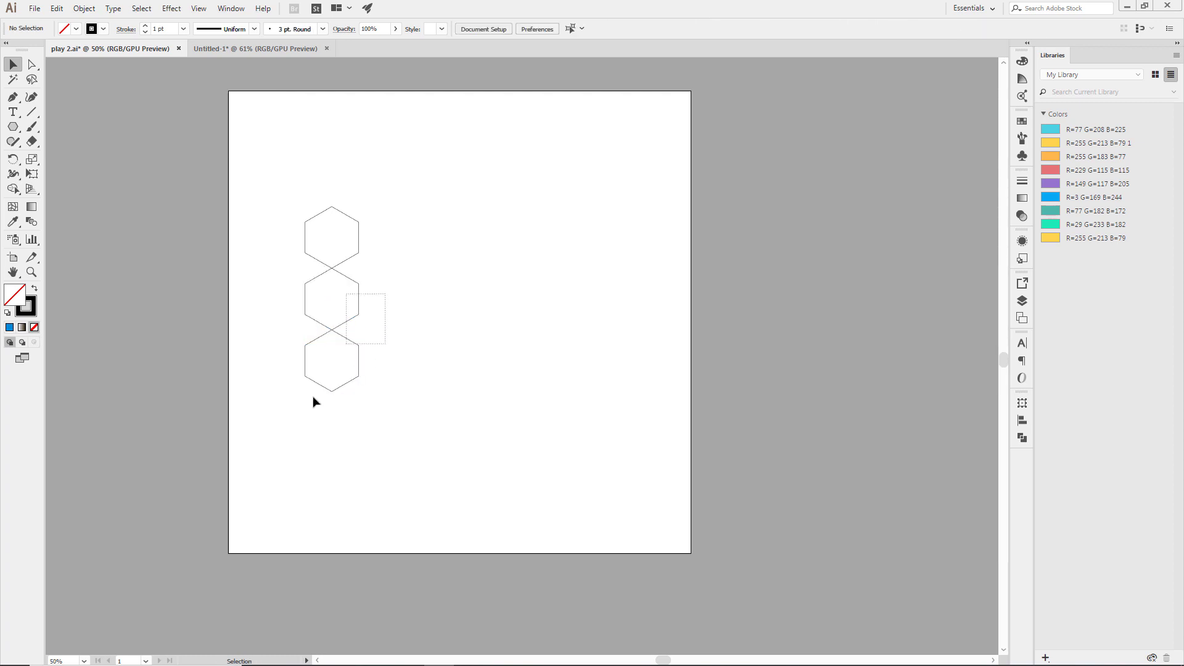
drag(313, 401, 354, 309)
- Copy the lower two hexagons and nestle the pair against the column's right side
drag(360, 370, 441, 370)
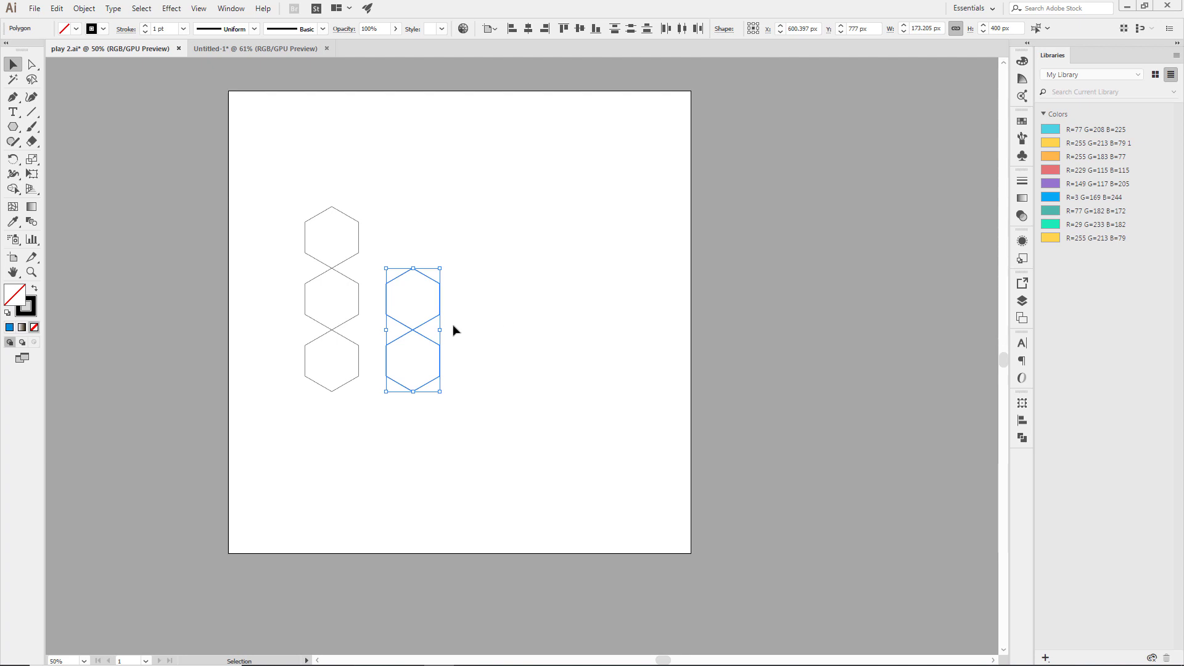
drag(432, 324, 405, 293)
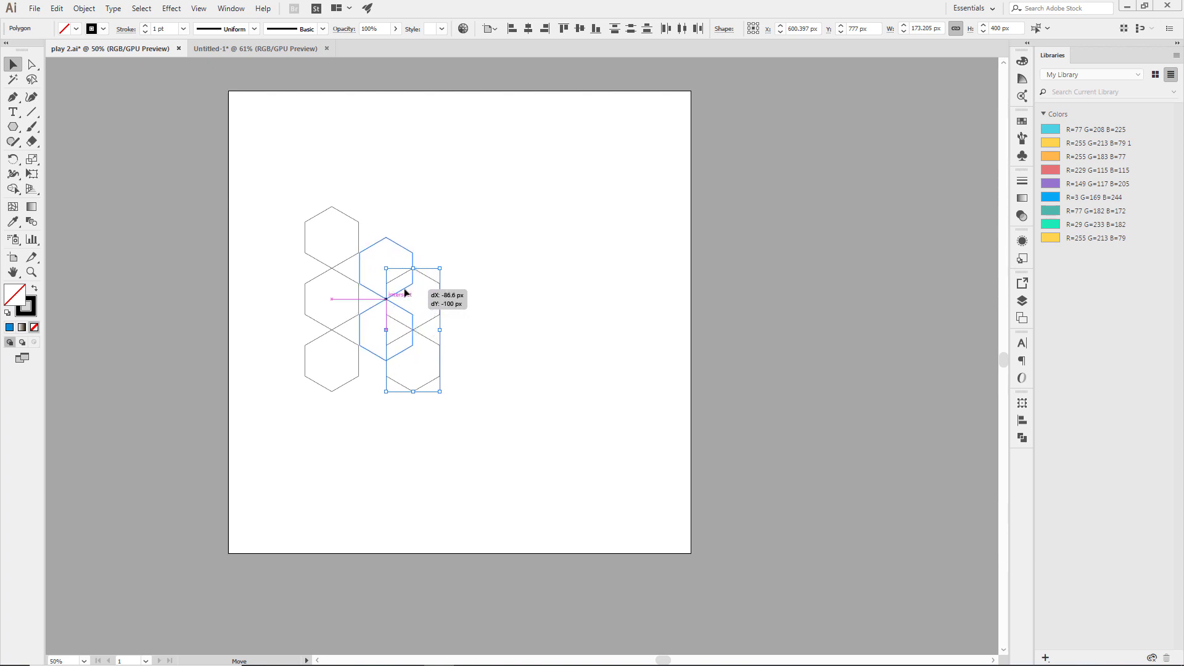
drag(405, 293, 405, 292)
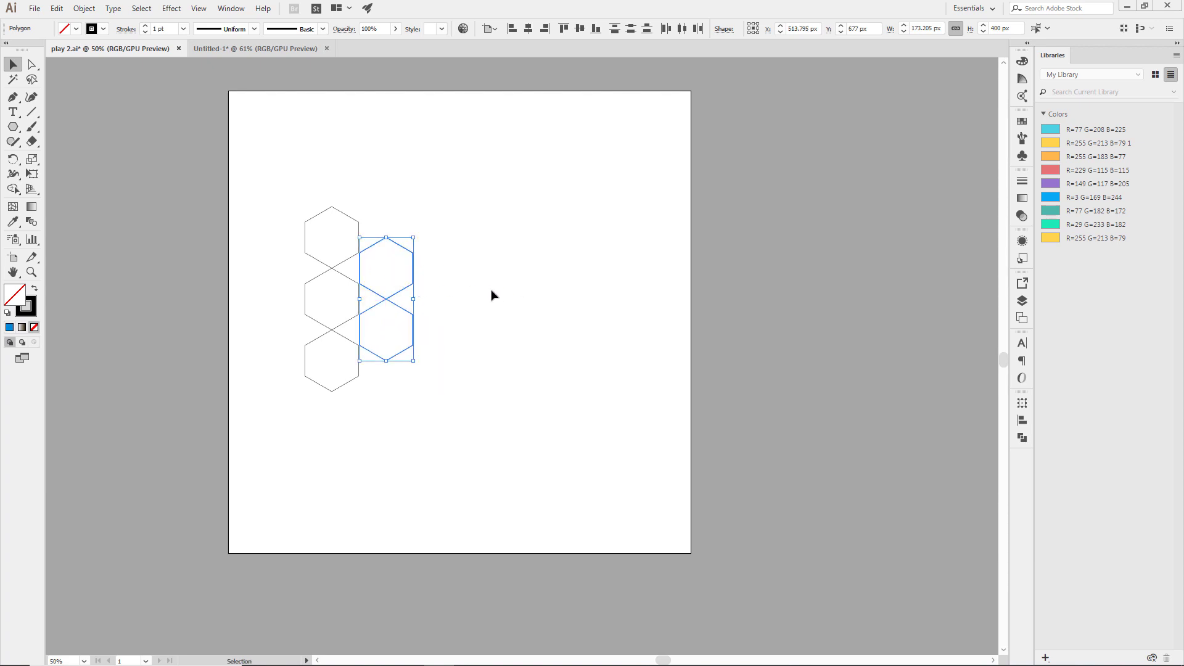
click(452, 325)
- Zoom in and nudge the copied pair left until it meets the column
click(31, 272)
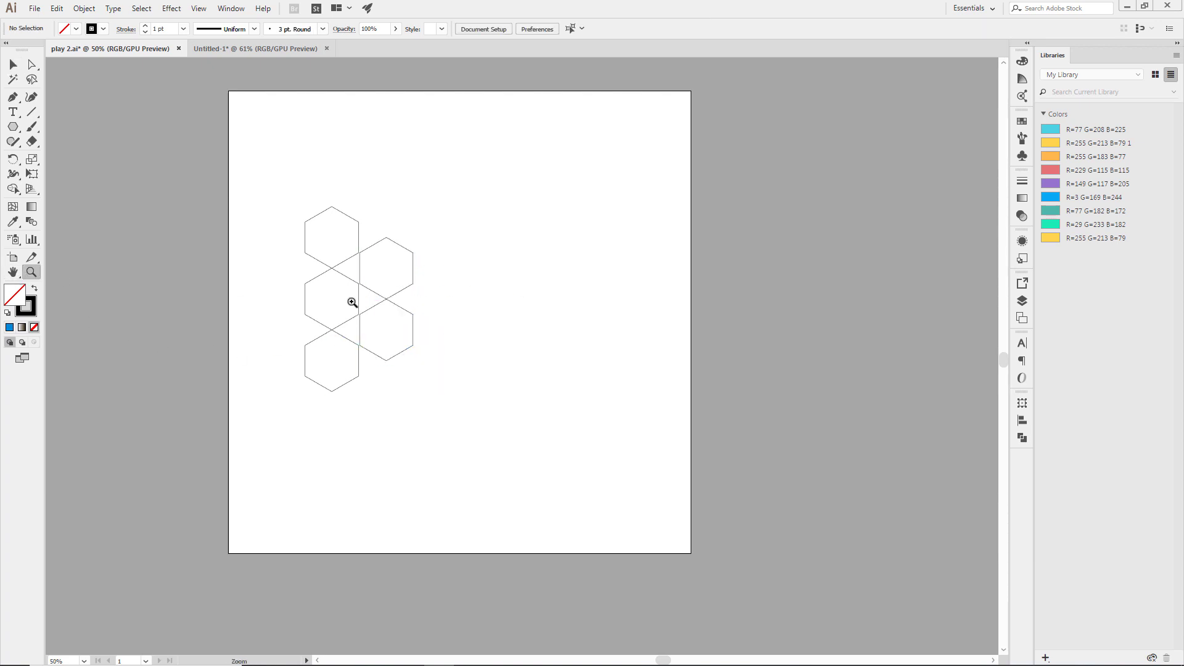
click(466, 323)
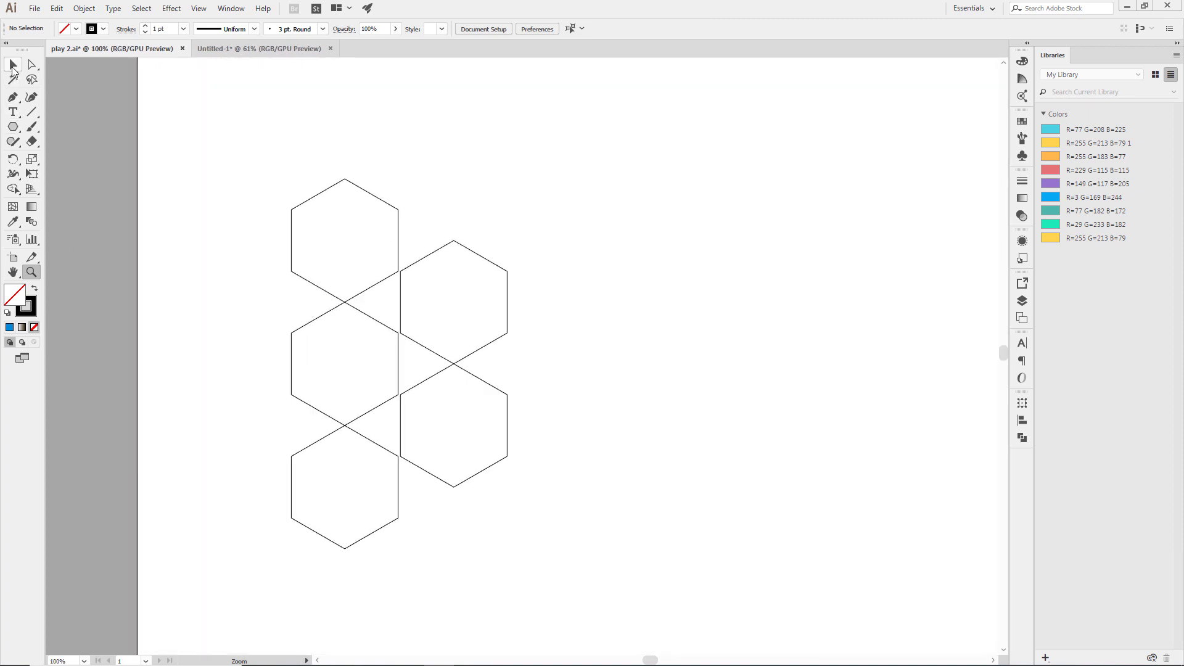
click(13, 64)
click(506, 402)
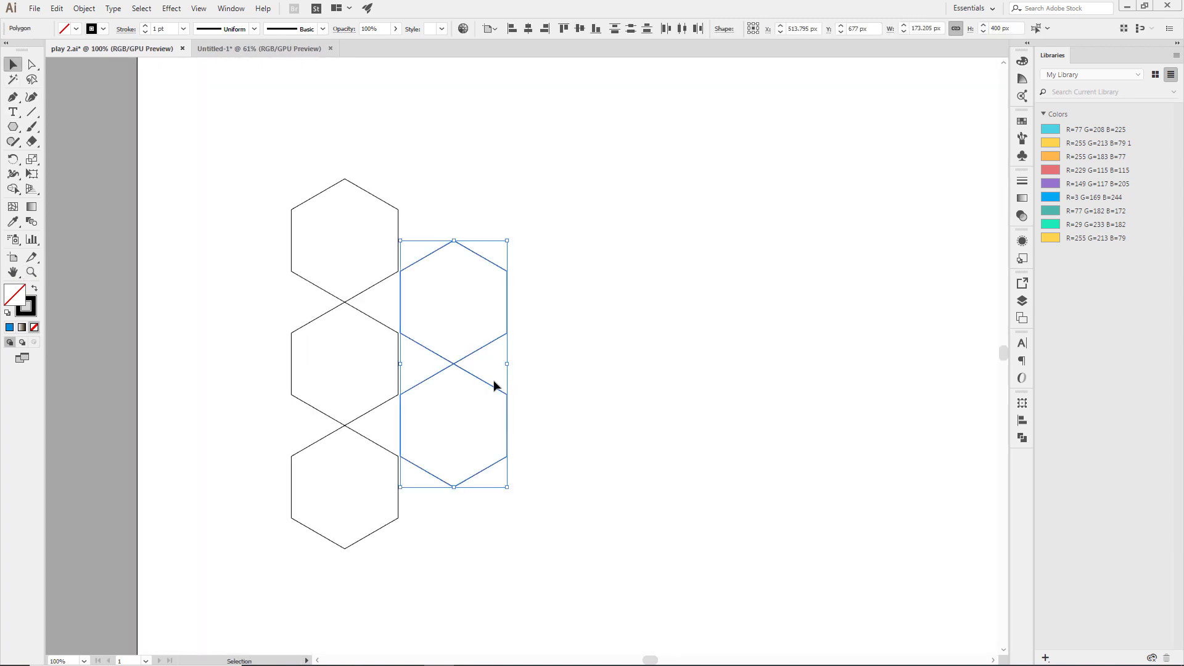
drag(492, 387, 489, 389)
click(628, 371)
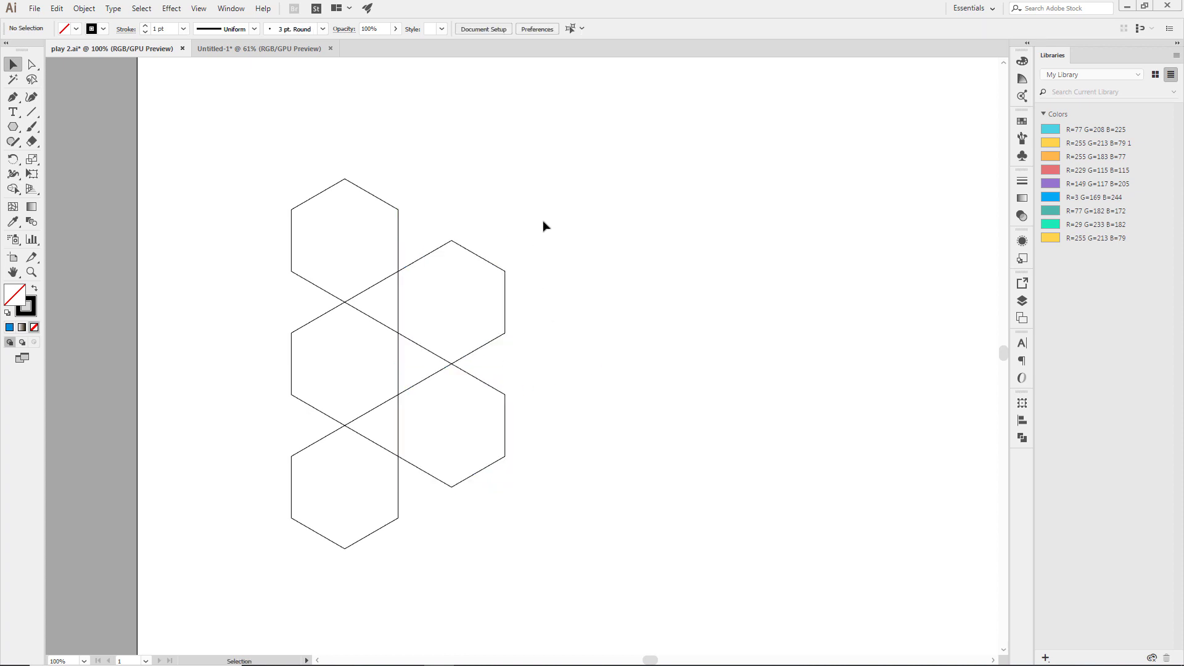
drag(242, 200, 545, 517)
- Copy a hexagon and place it at the tip to complete the six-hexagon triangle
drag(506, 310, 662, 327)
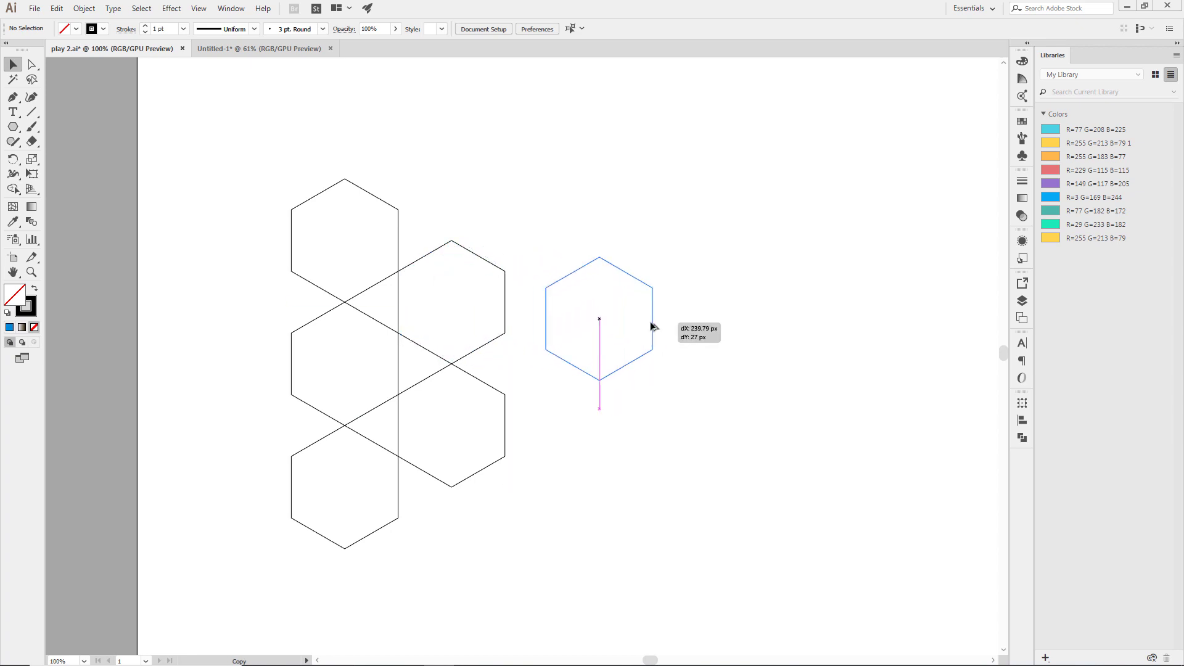
click(782, 396)
drag(573, 370, 543, 415)
click(724, 436)
- Zoom out to 50% and group all six hexagons
drag(679, 175, 337, 508)
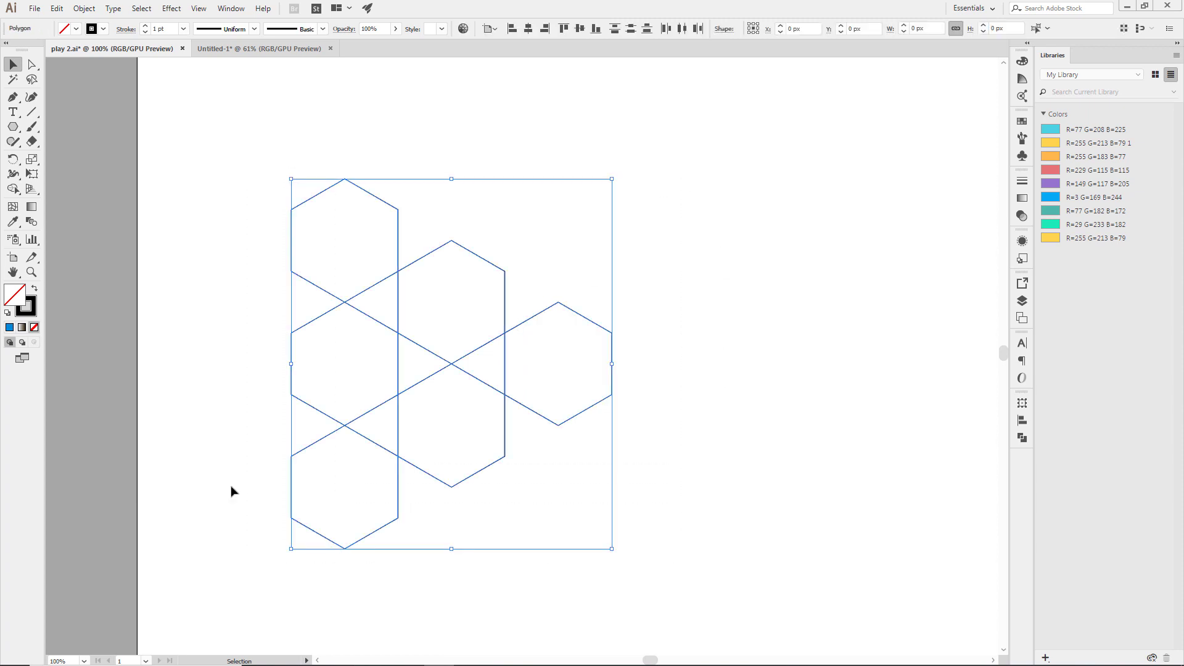
click(31, 272)
alt+click(656, 338)
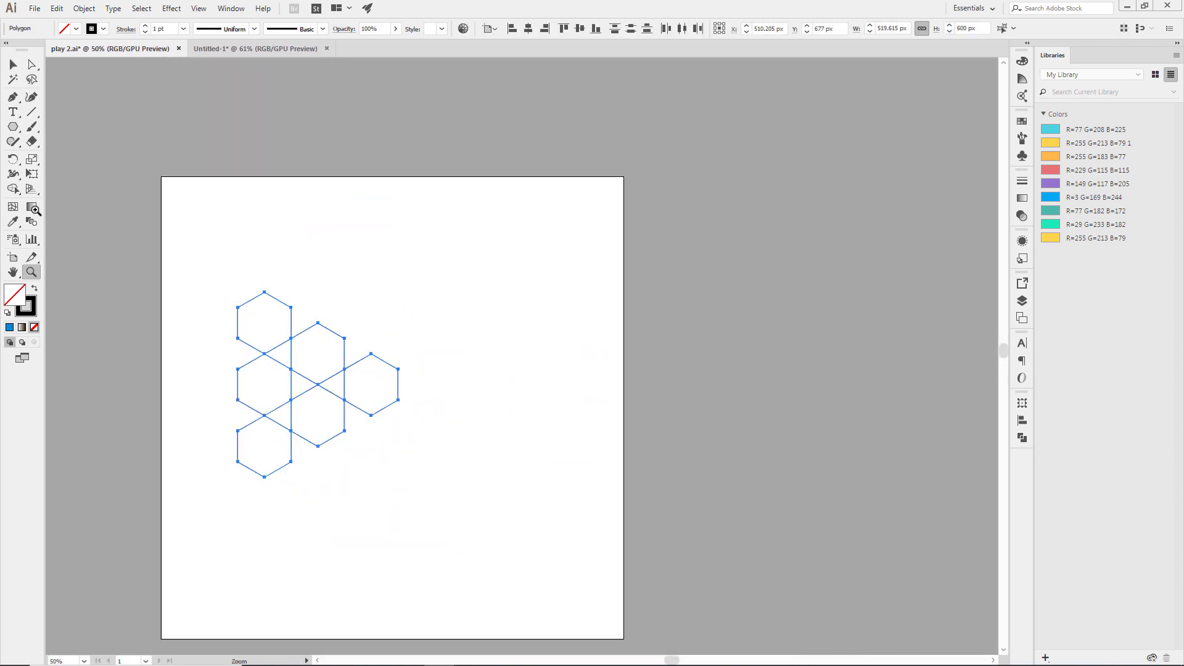
click(13, 64)
click(188, 260)
drag(189, 261, 449, 483)
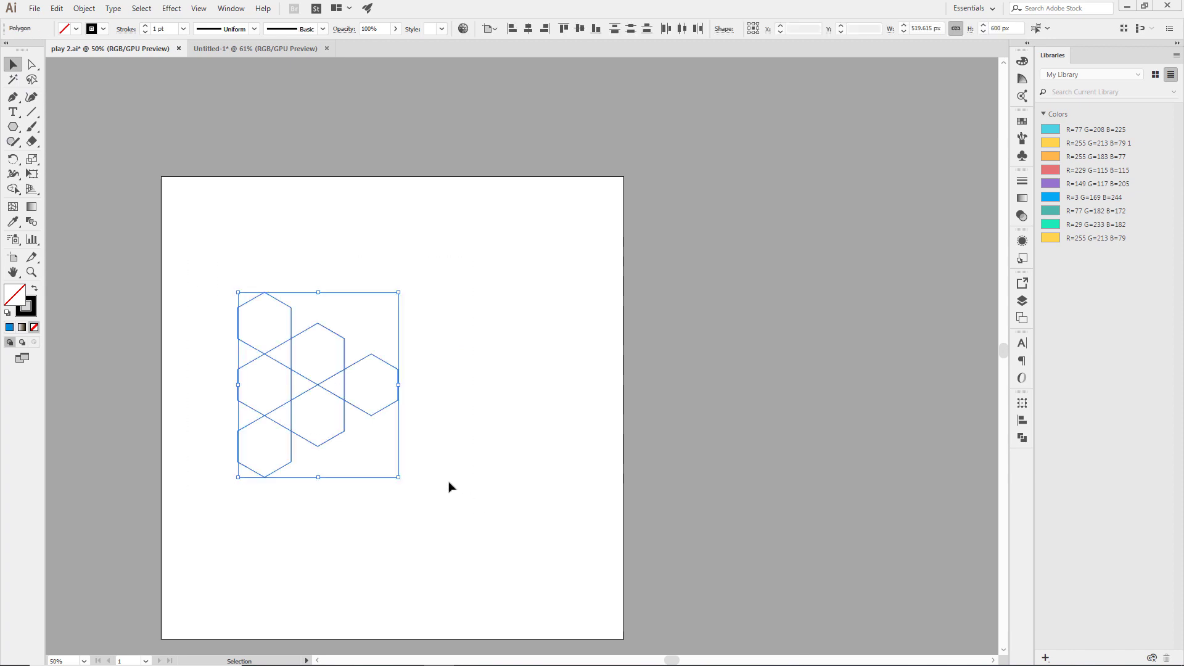
right_click(323, 387)
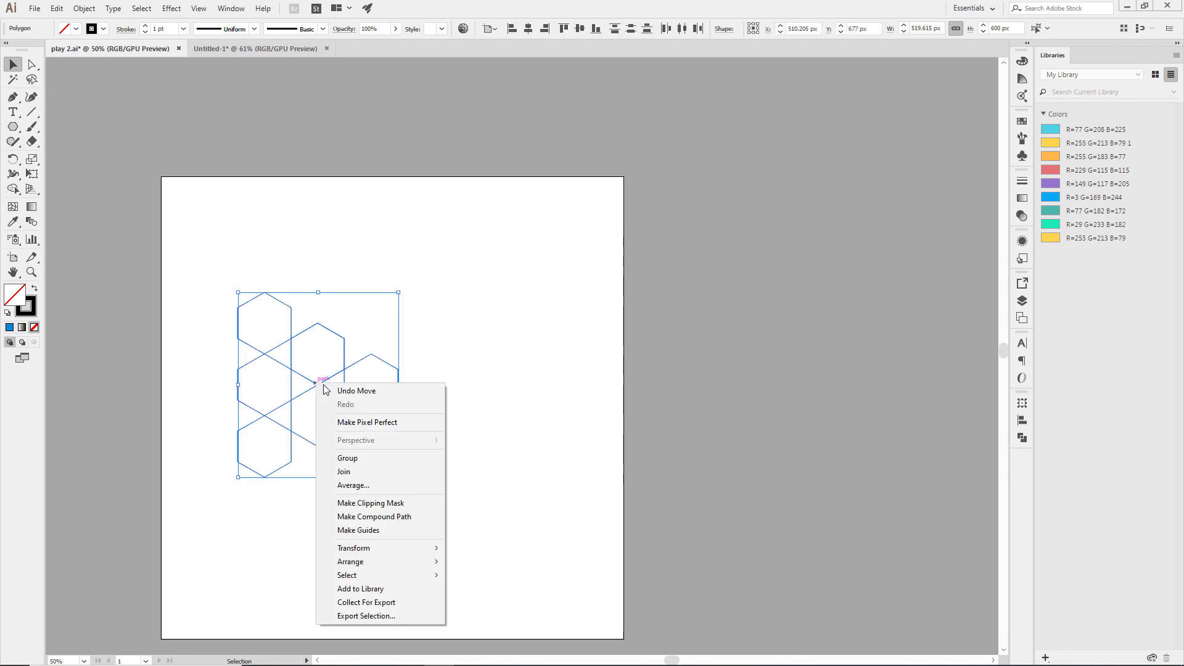
click(365, 460)
click(484, 472)
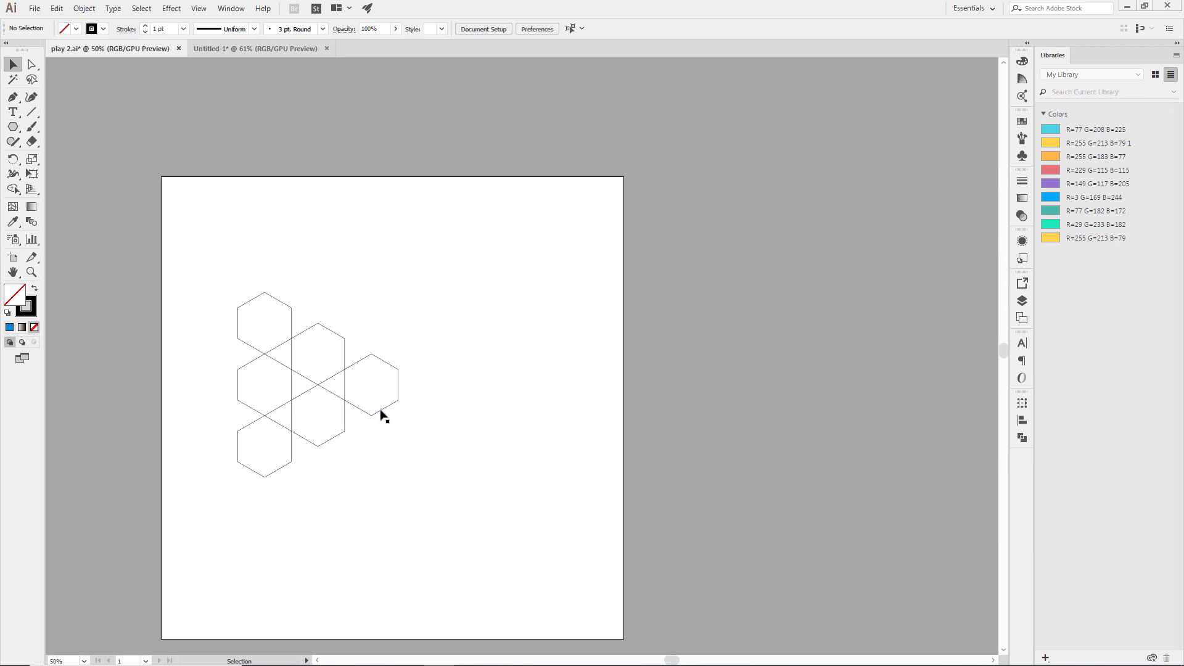
- Duplicate the hexagon group to the right of the original triangle
drag(381, 415, 606, 424)
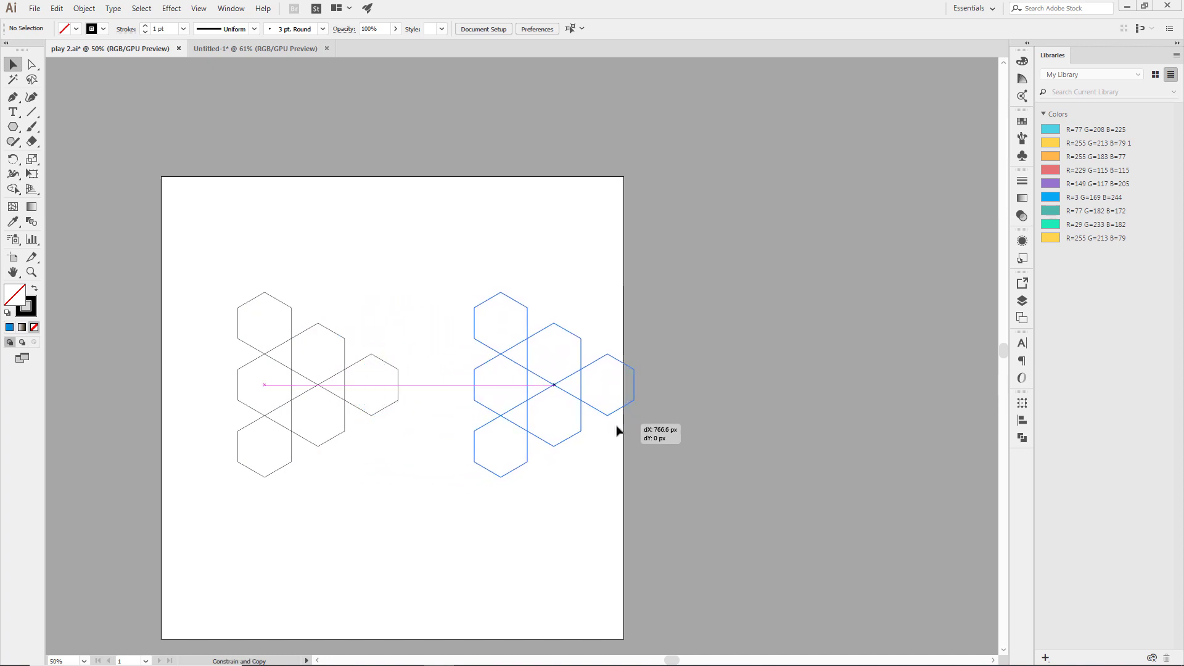
drag(608, 426, 619, 428)
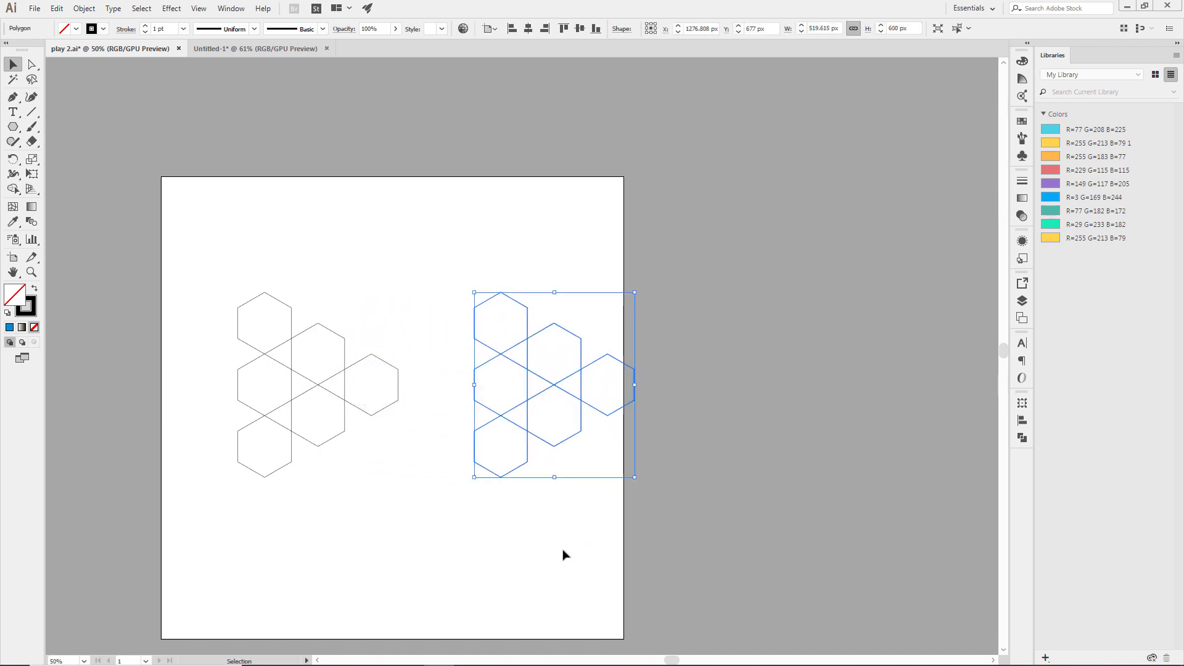
click(493, 531)
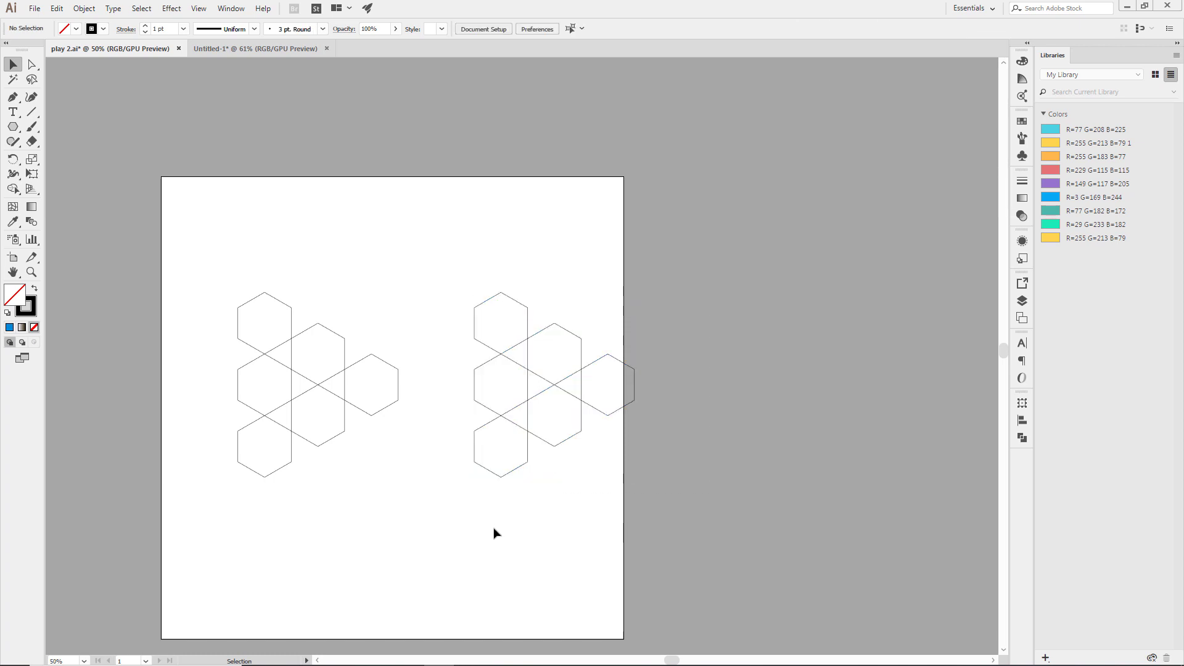
drag(455, 271, 675, 493)
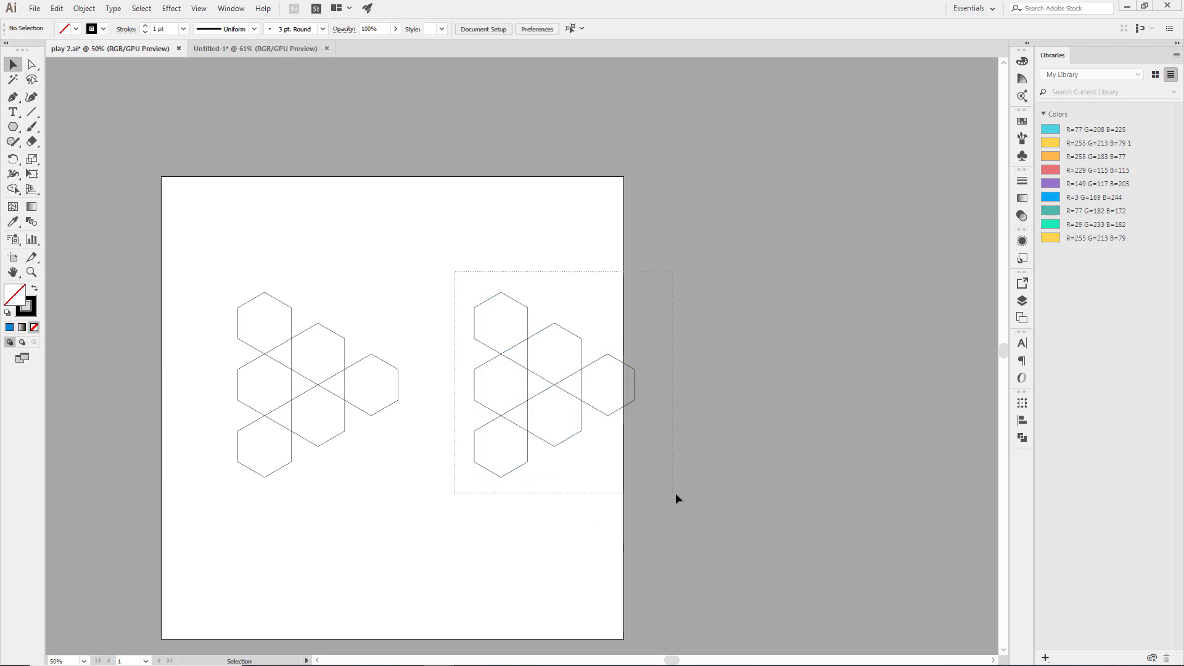
- Round the copied hexagons' corners to 86.6 px so all six become circles
click(34, 69)
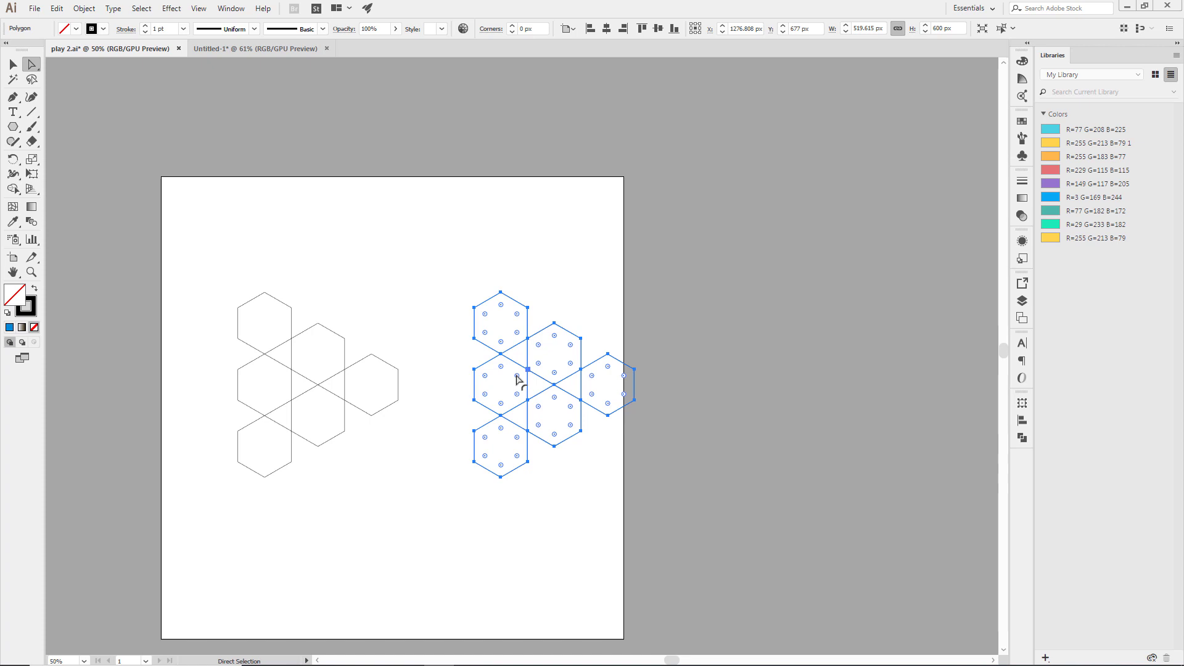
drag(517, 379, 419, 463)
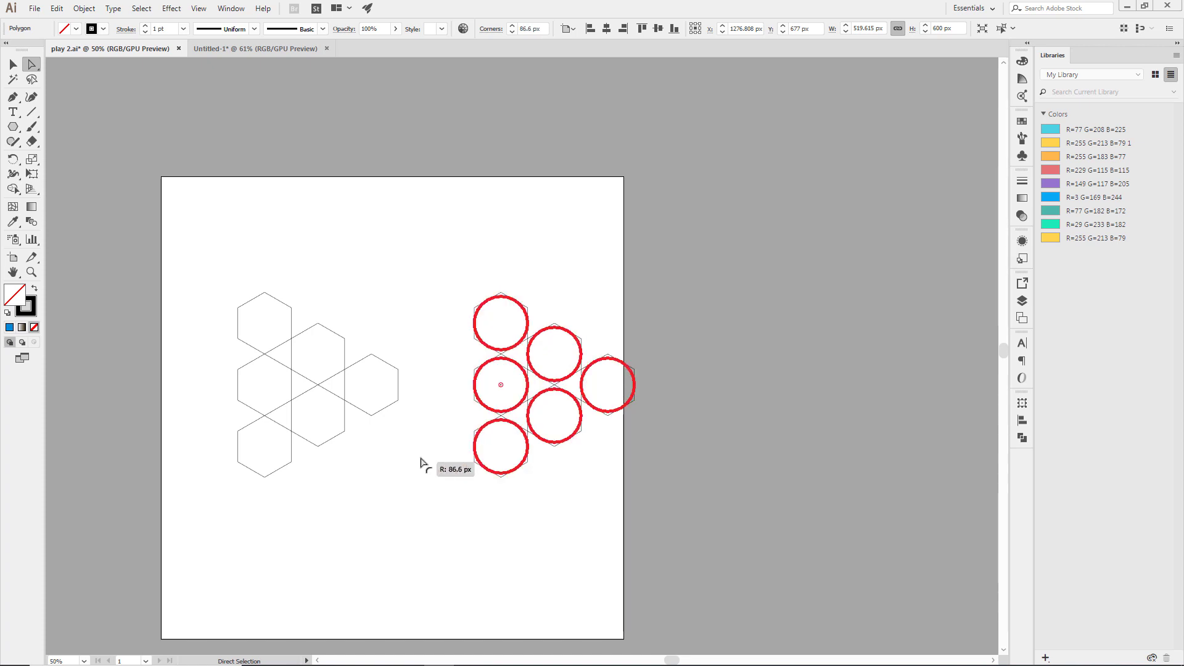
key(ctrl+z)
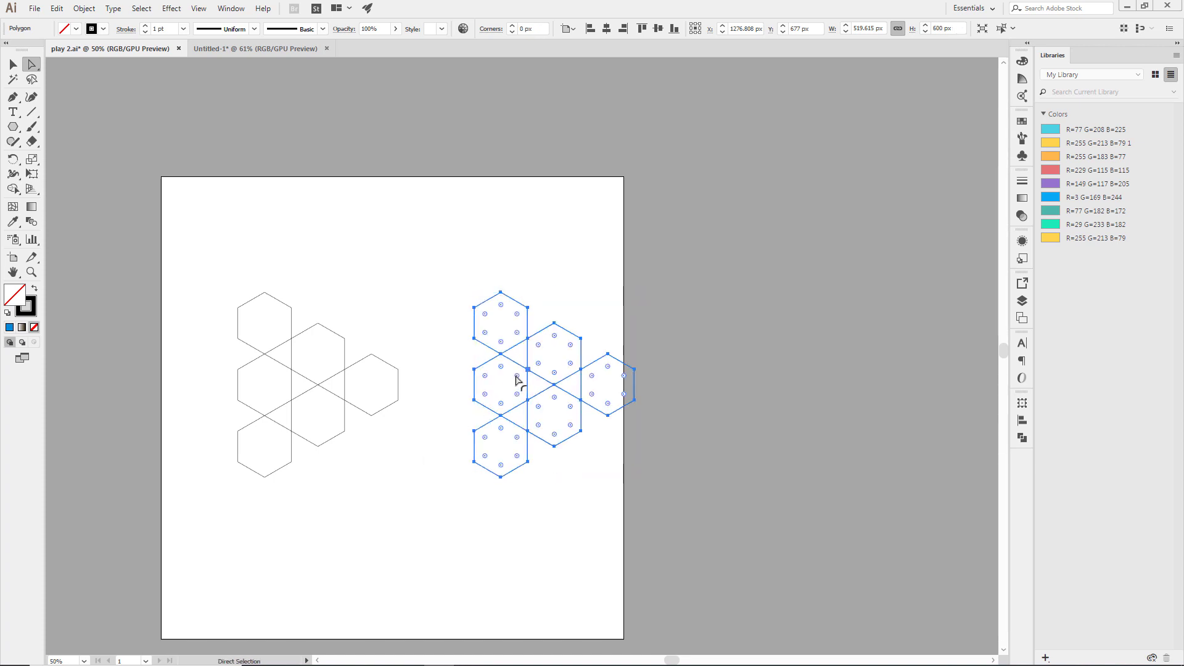
drag(517, 379, 470, 416)
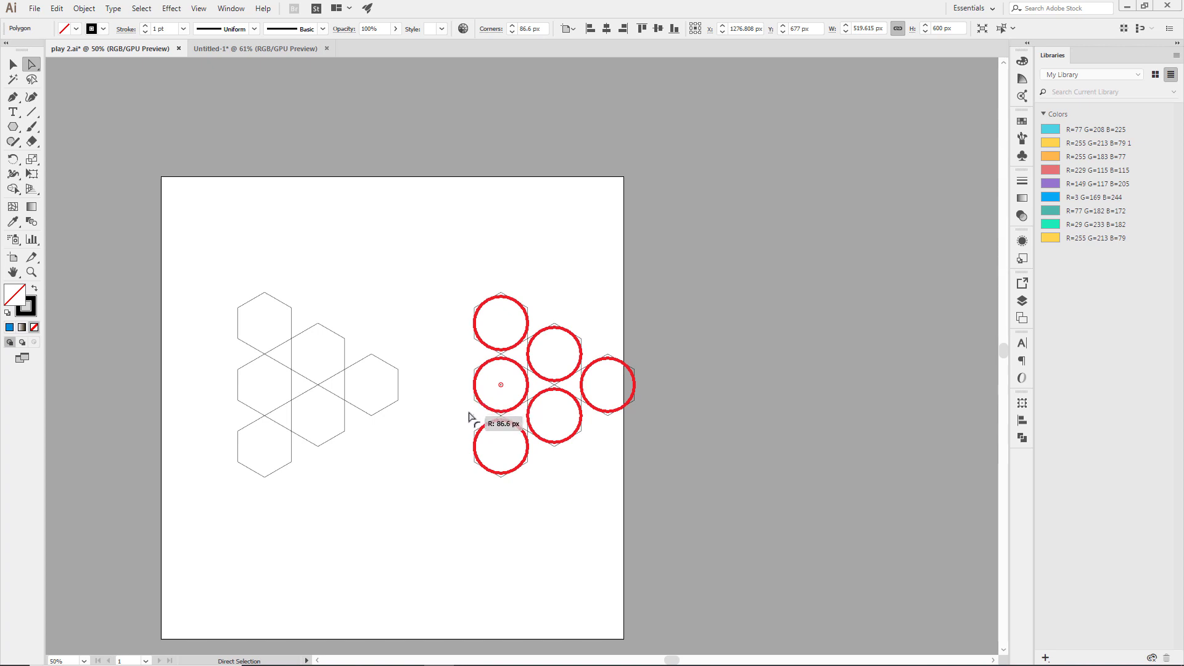
drag(470, 417, 469, 415)
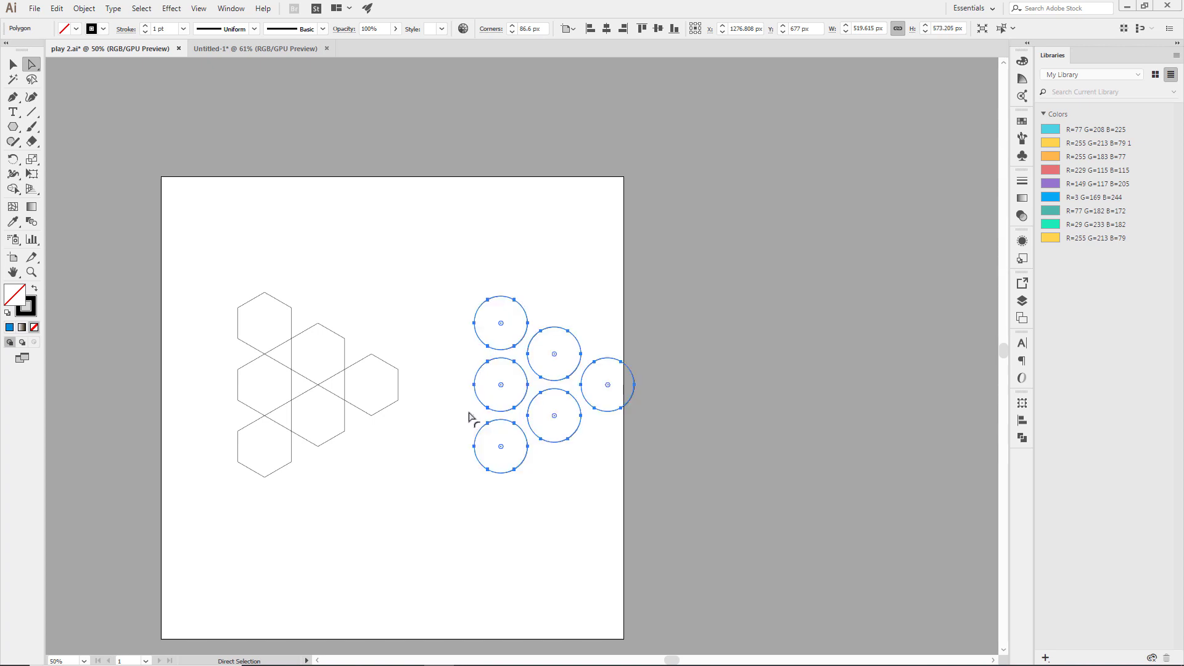
key(v)
click(381, 209)
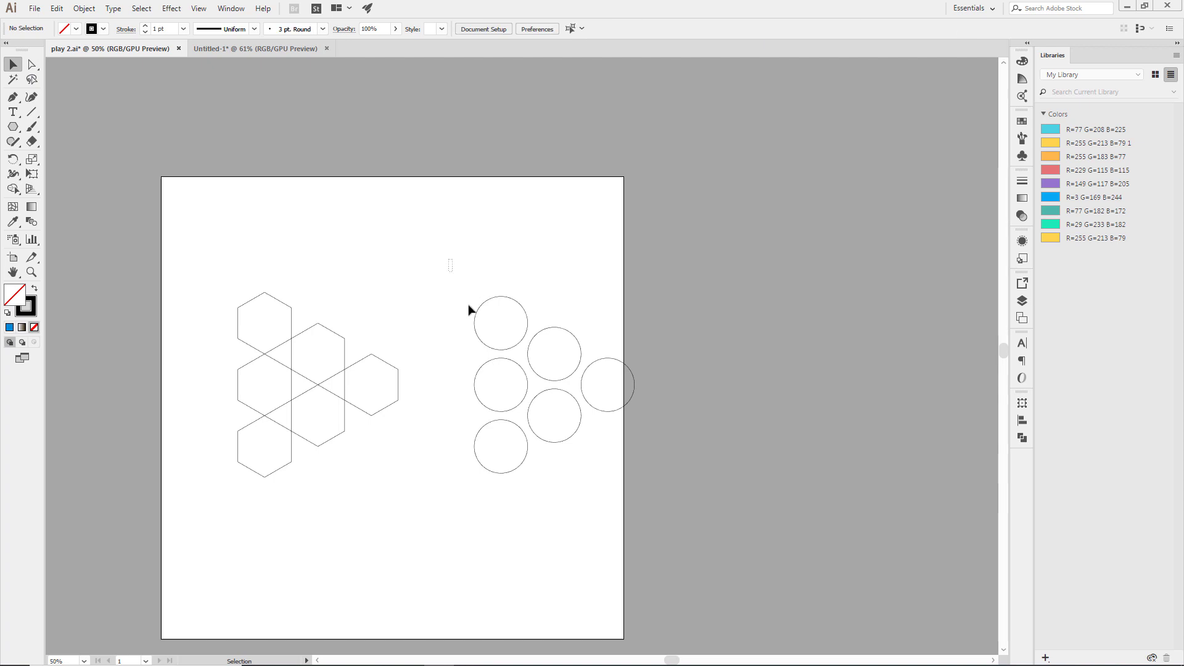
drag(471, 308, 653, 482)
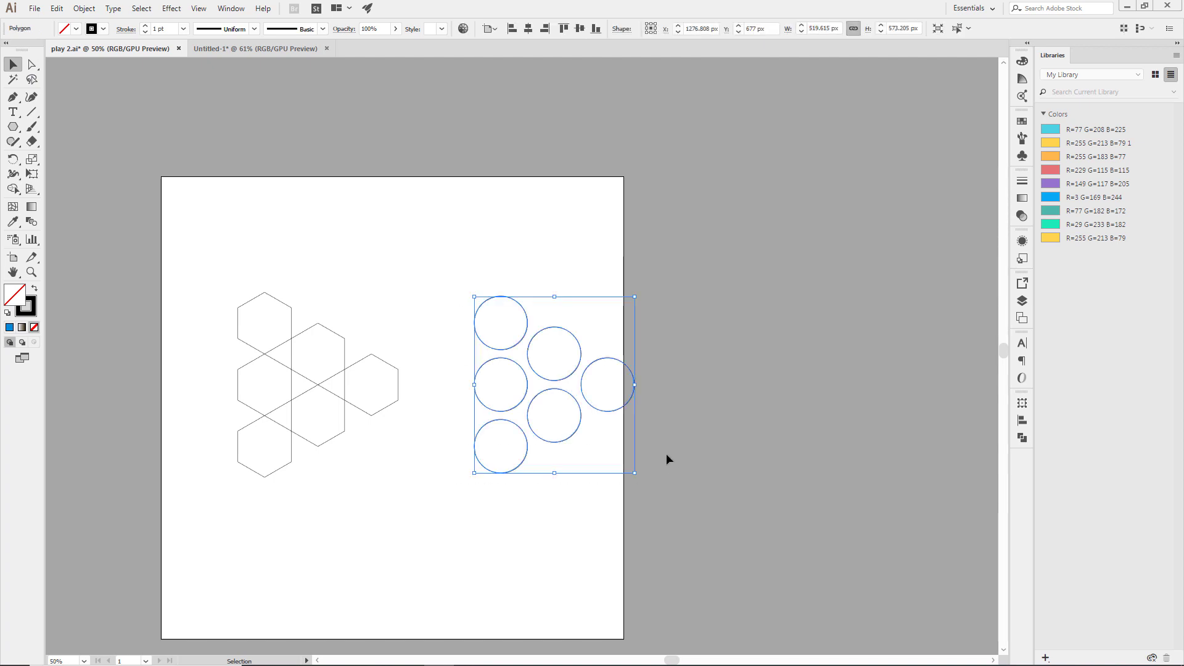
- Align the circle triangle horizontally and vertically centred over the hexagon triangle
click(666, 457)
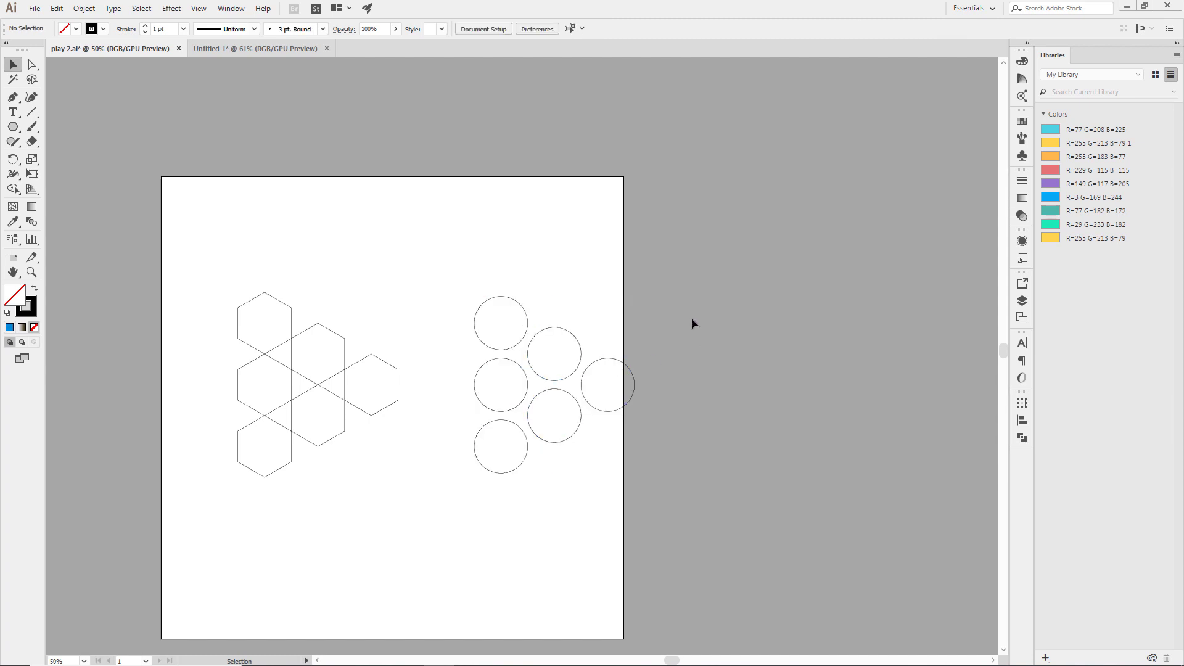
drag(624, 225, 278, 512)
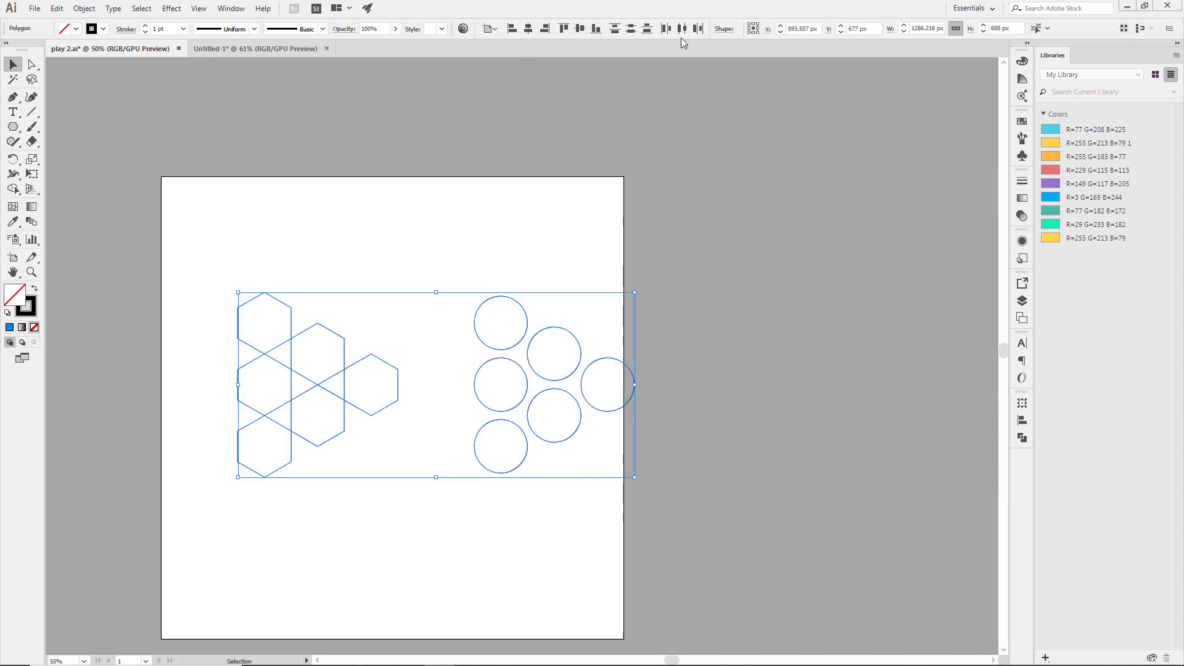
click(529, 29)
click(580, 29)
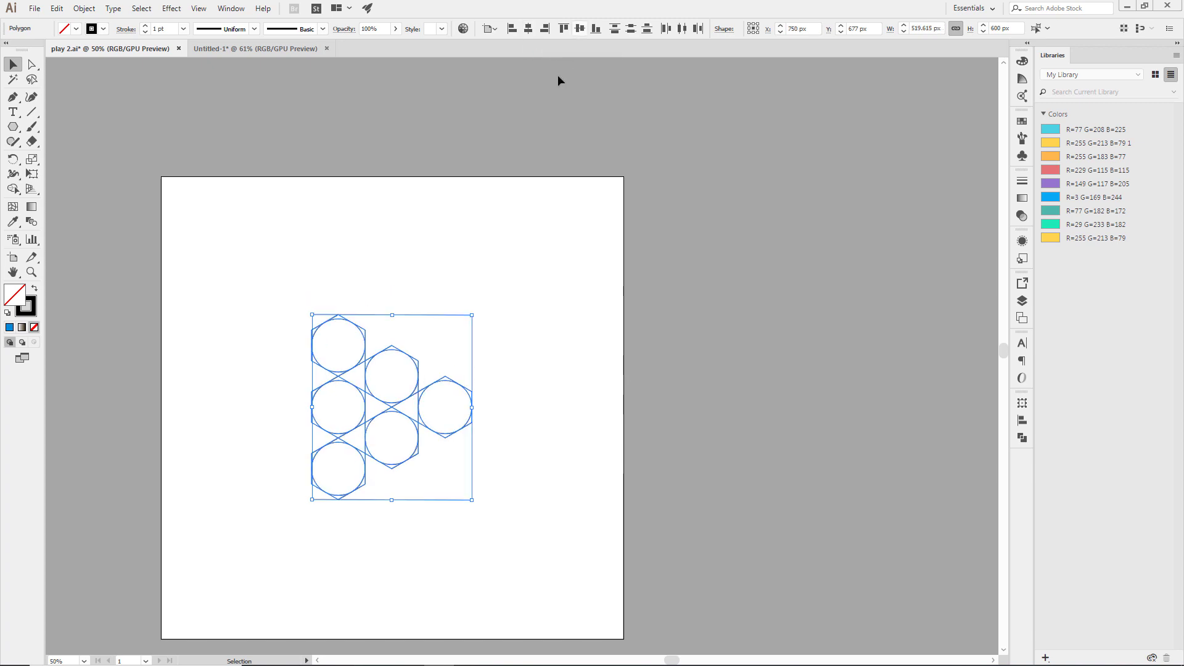
click(504, 262)
drag(515, 272, 281, 515)
click(437, 549)
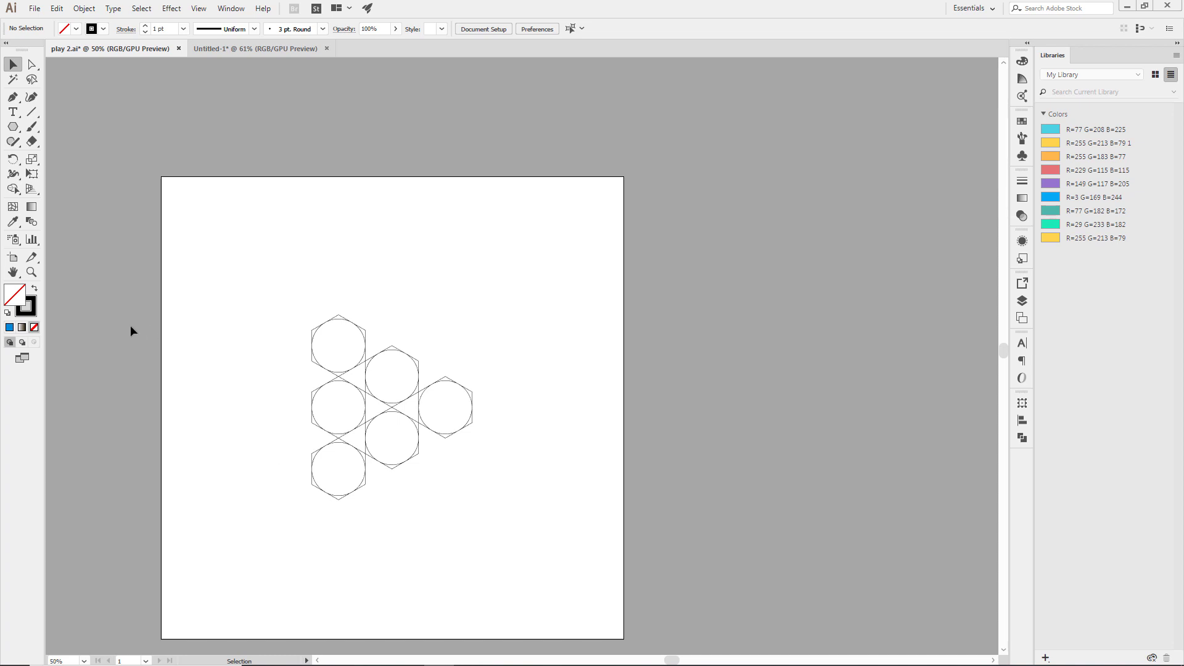
- Draw 300 px tangent lines along the triangle's left, upper and lower edges, then select everything
click(33, 273)
click(396, 392)
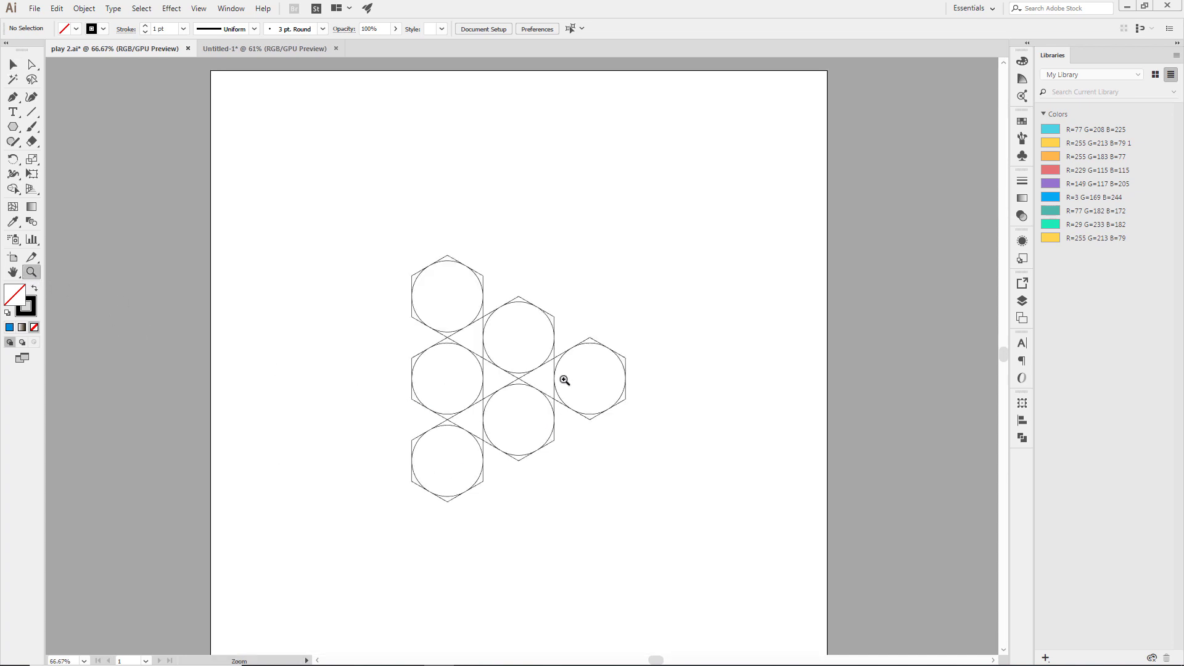
click(539, 369)
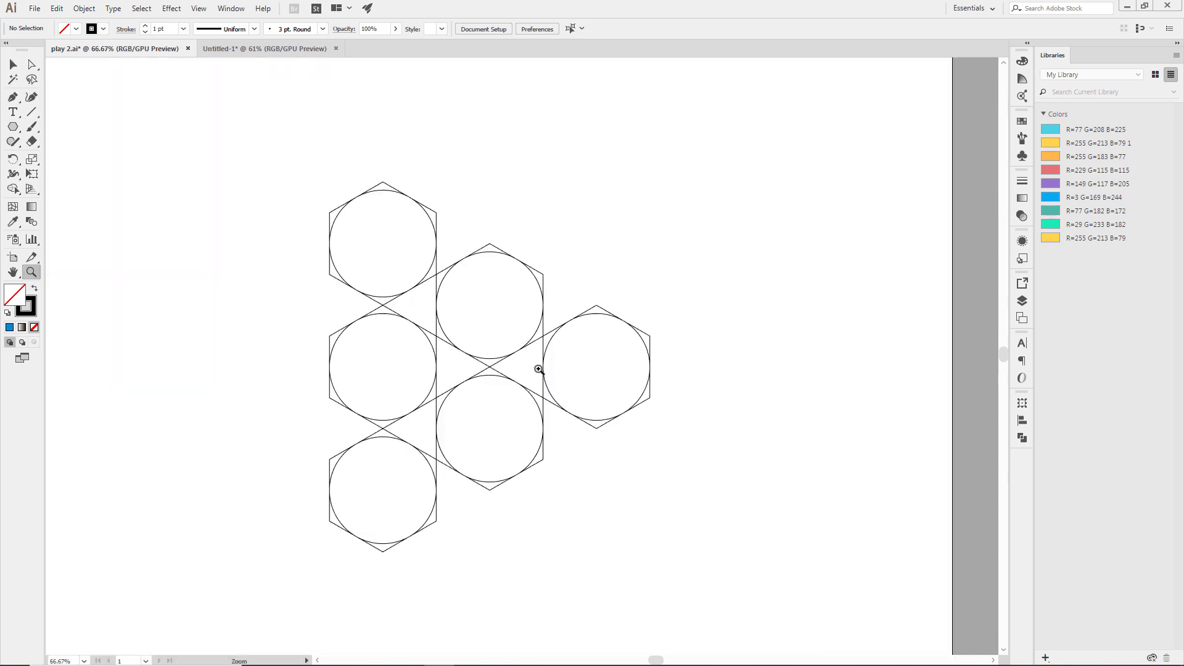
click(32, 113)
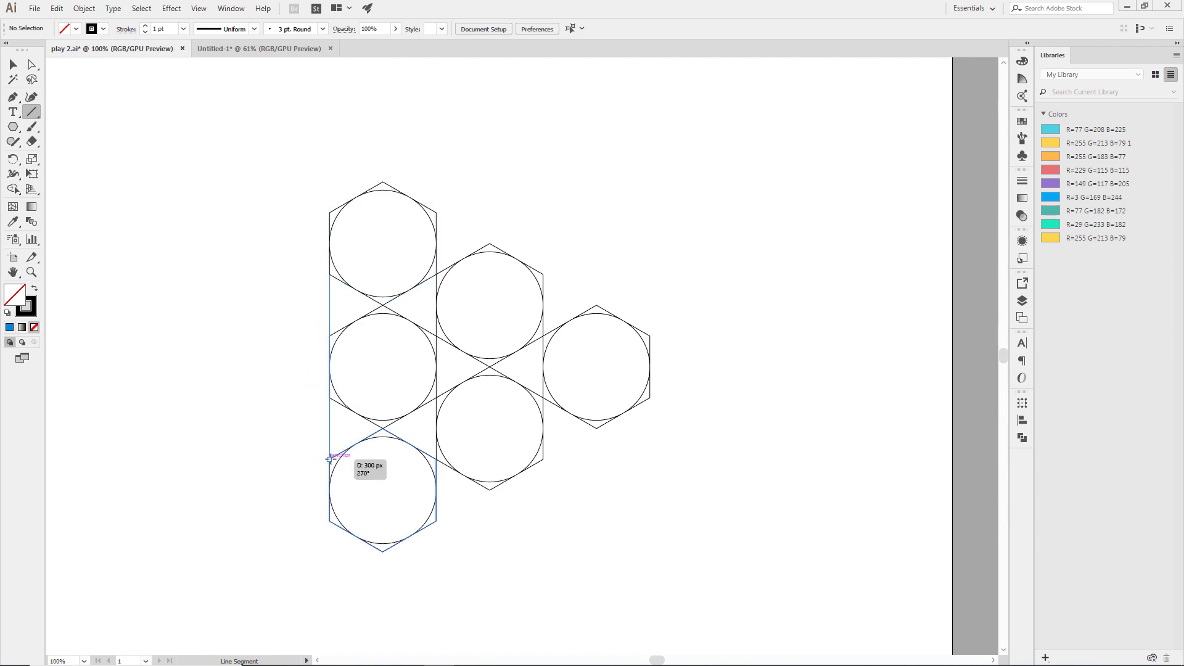
drag(330, 274, 330, 459)
drag(437, 213, 598, 304)
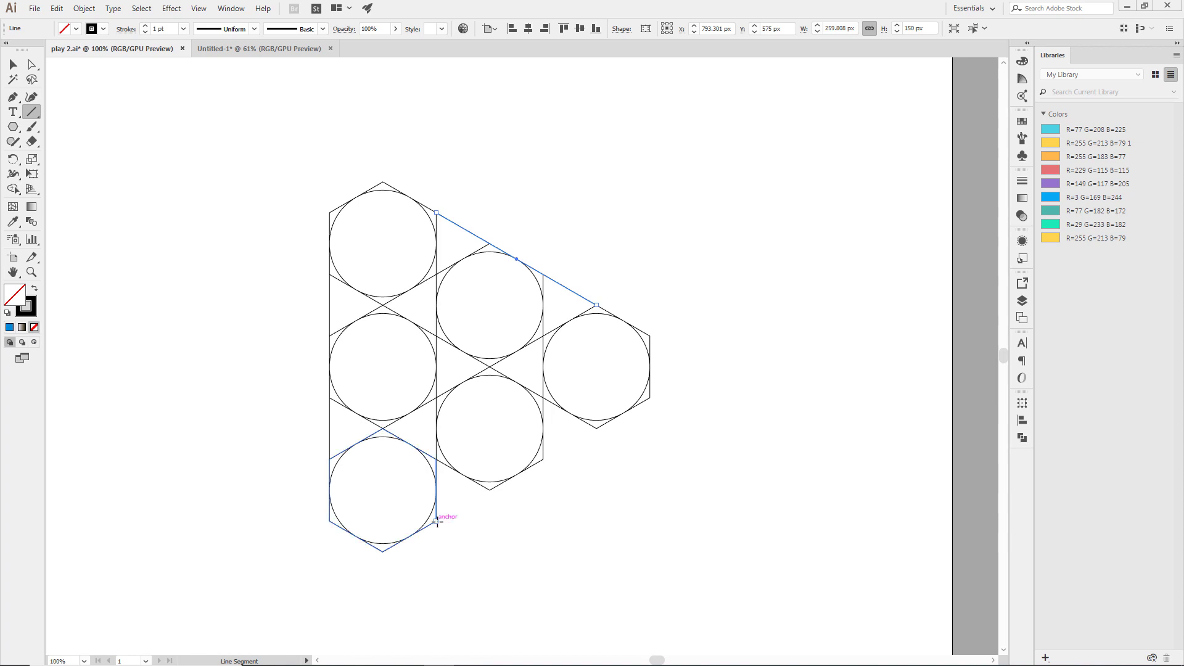
drag(437, 521, 597, 428)
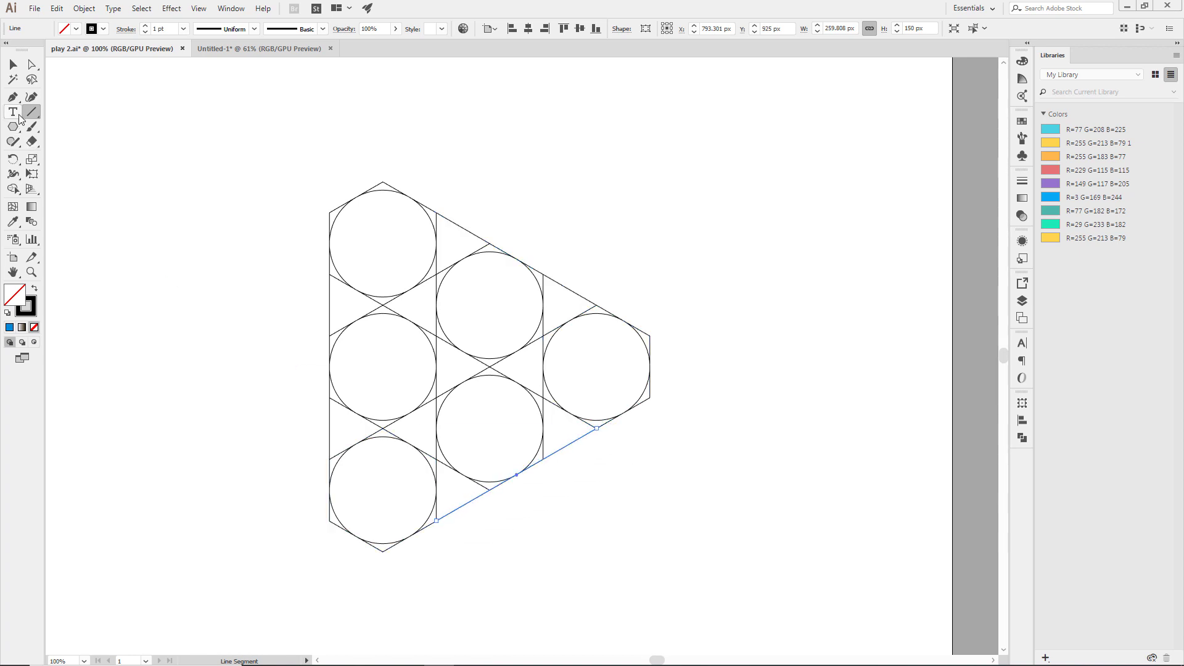
click(13, 65)
click(143, 131)
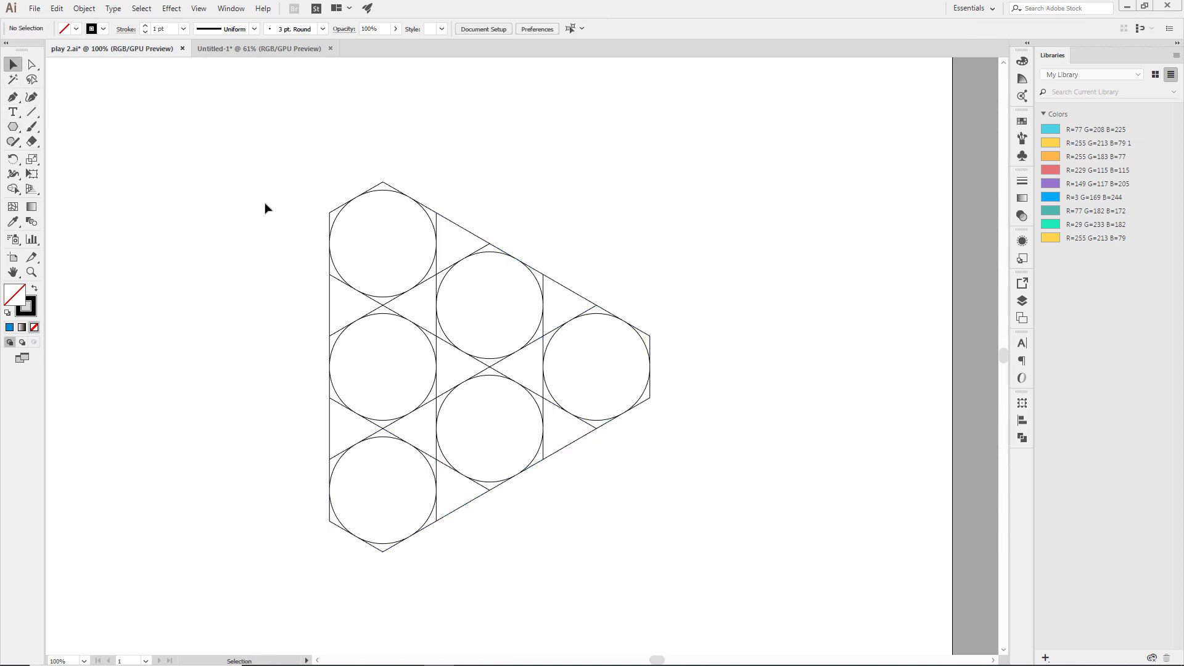
key(ctrl+a)
- Use Shape Builder to remove five hexagon corner pieces outside the circles
key(v)
click(235, 207)
drag(252, 133, 728, 600)
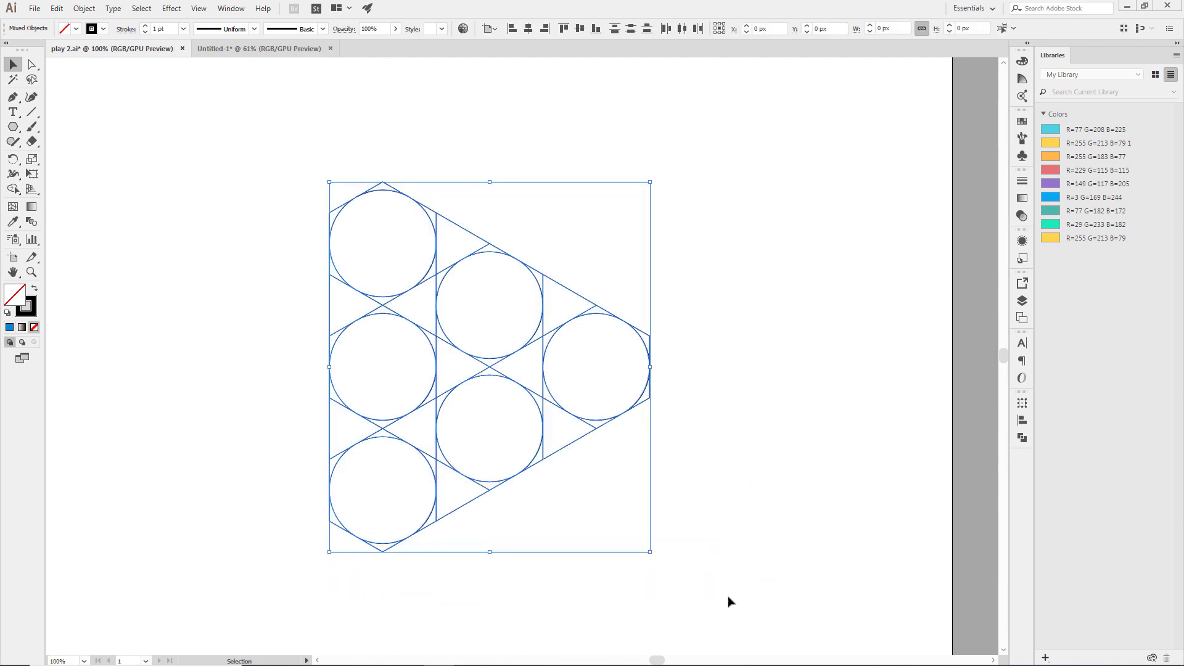
click(10, 193)
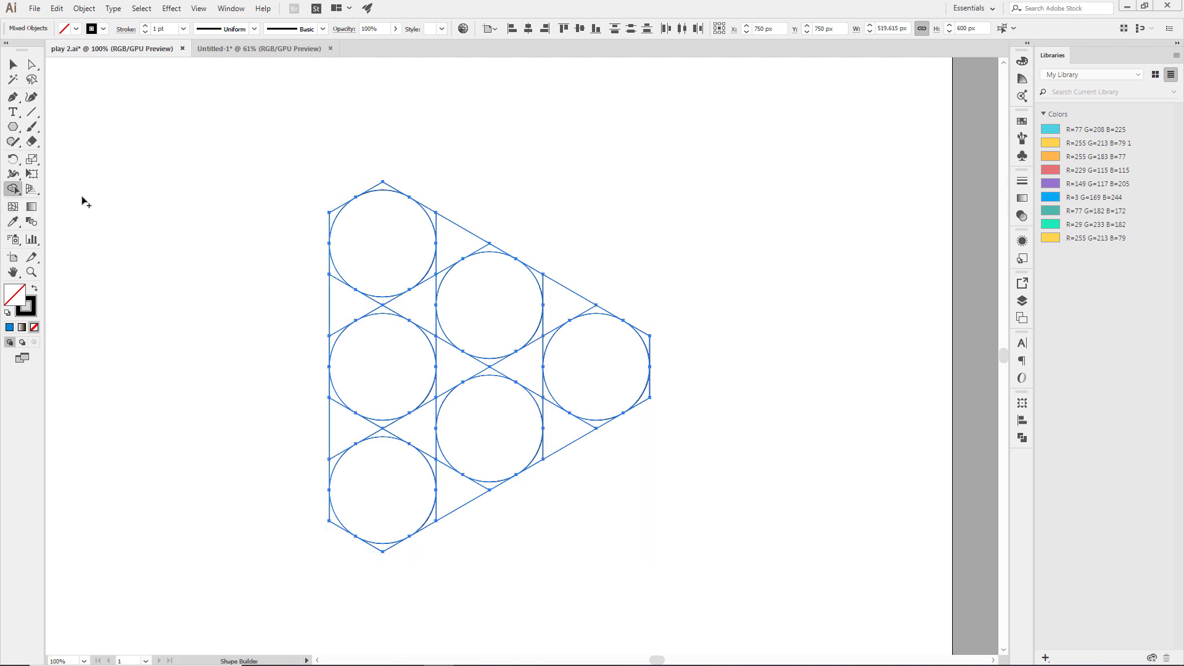
alt+click(383, 185)
alt+click(645, 333)
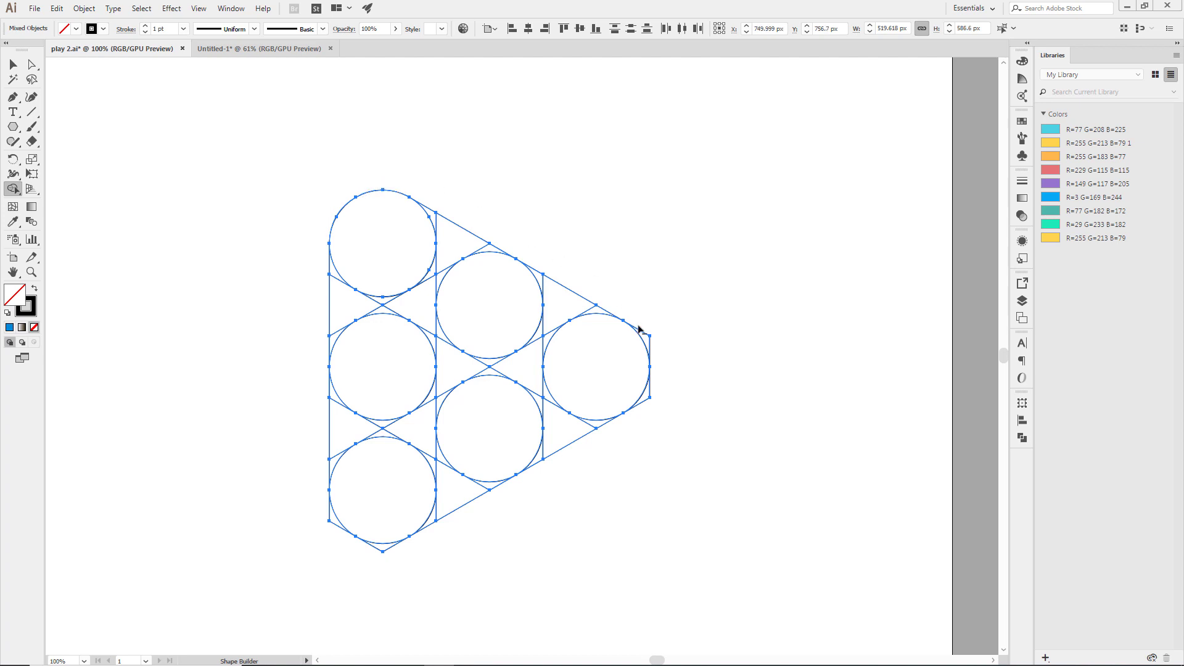
alt+click(648, 395)
alt+click(384, 547)
alt+click(331, 515)
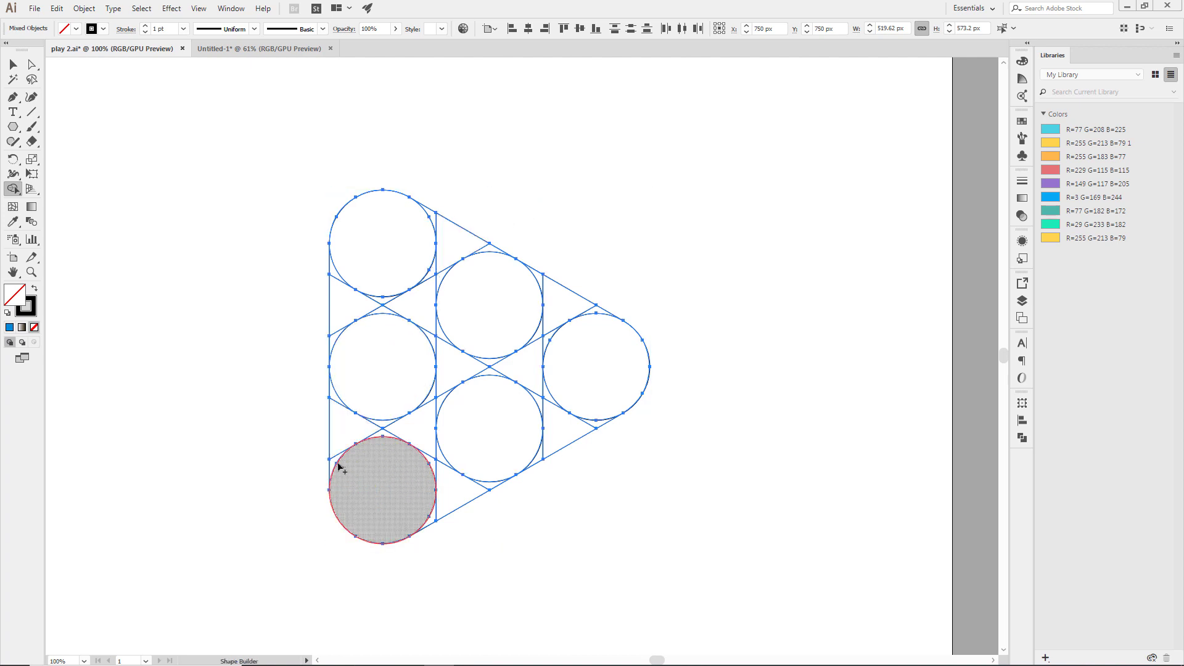
- Undo a stray bottom-left merge and check the artwork by reselecting it
drag(339, 467, 336, 435)
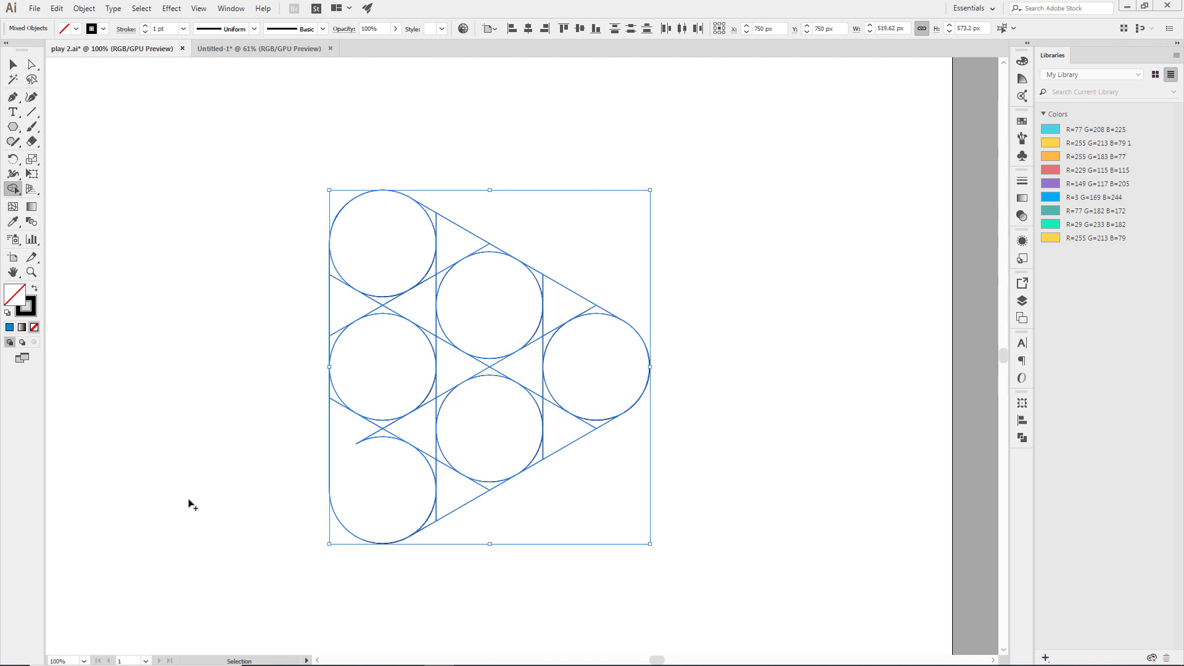
key(ctrl+z)
click(13, 64)
click(172, 144)
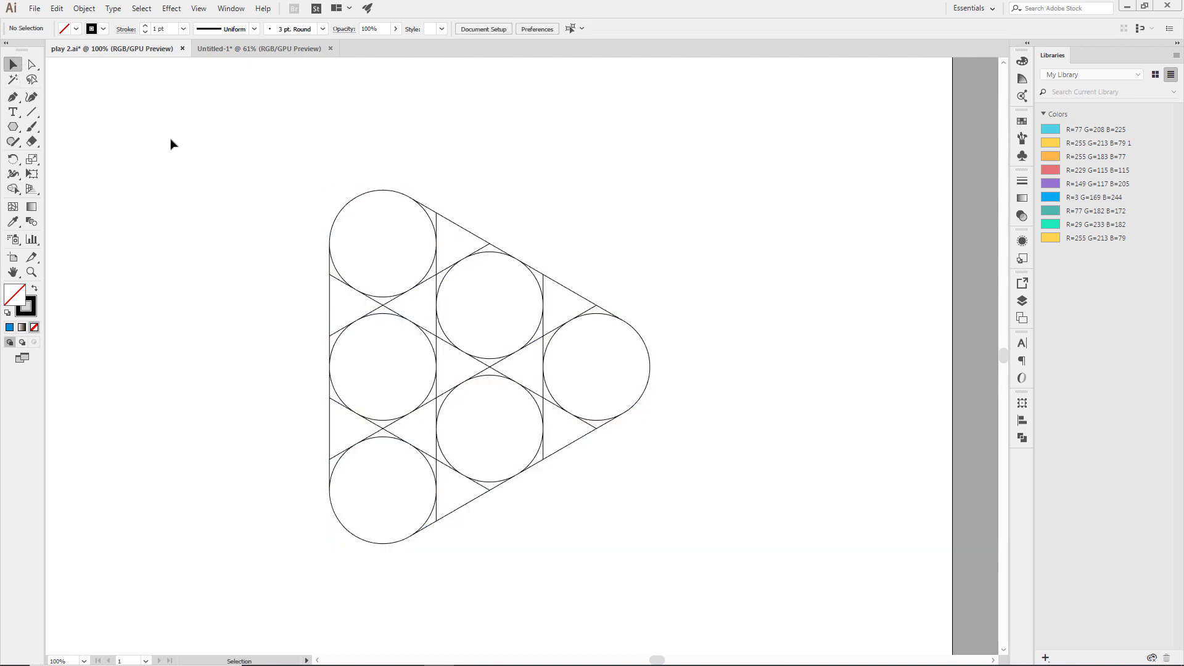
drag(686, 172, 238, 582)
click(208, 531)
- Select all, then use Shape Builder to merge the lower-left circle with its adjoining triangle gaps
drag(266, 156, 742, 573)
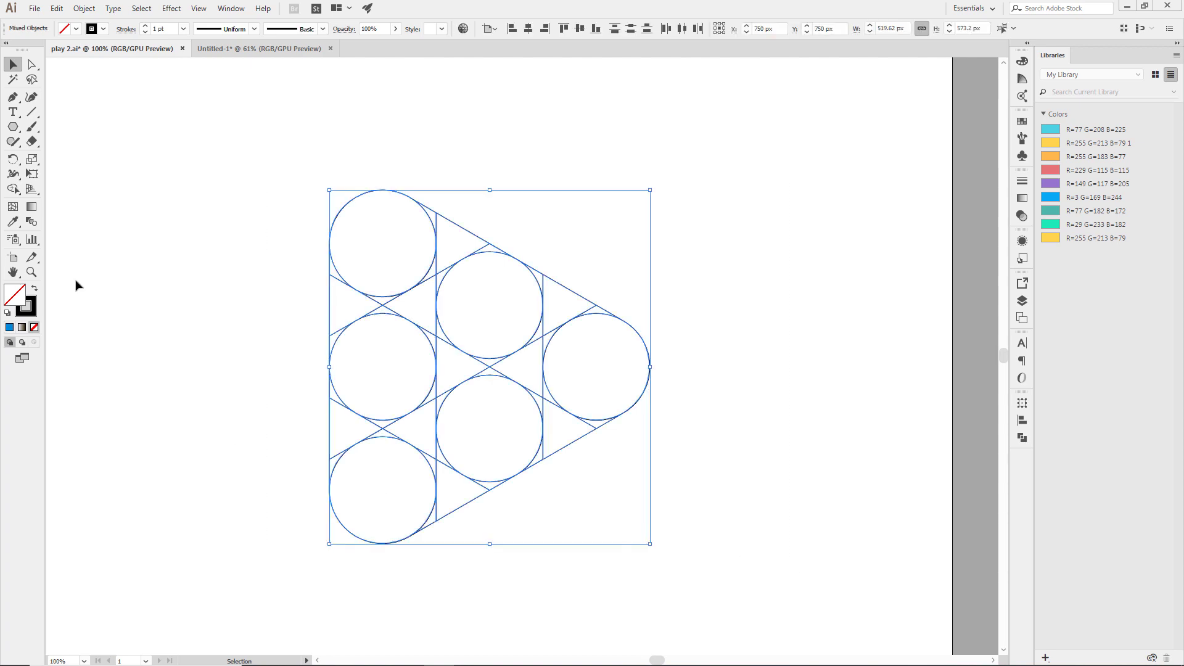
click(13, 189)
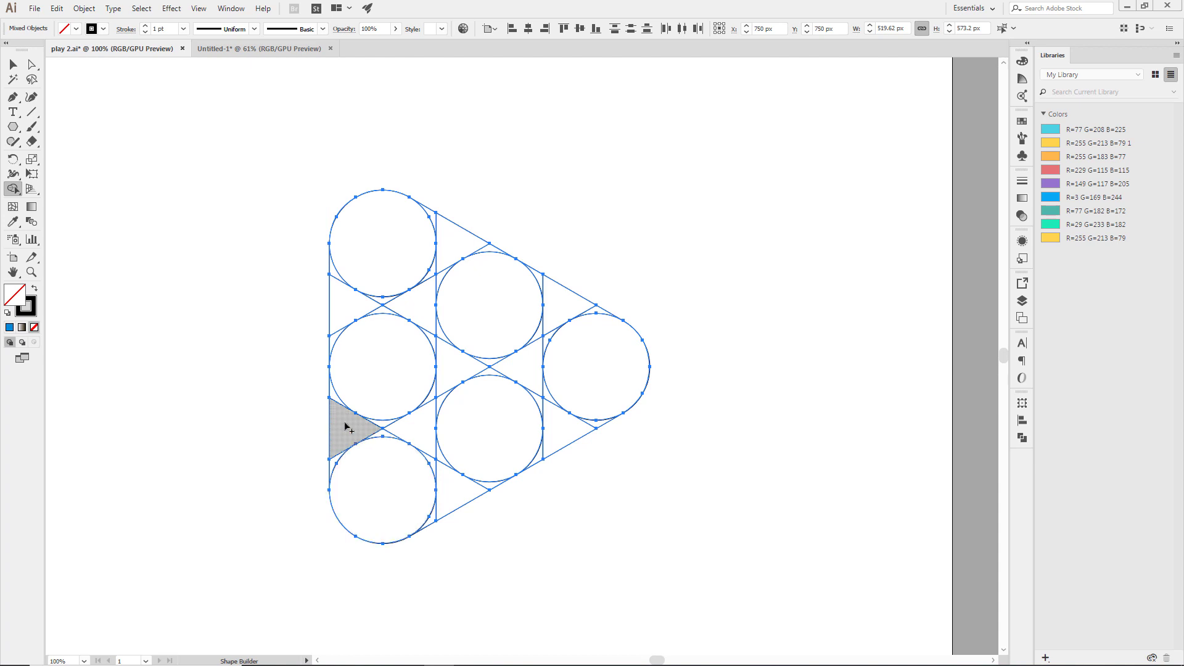
drag(347, 448, 348, 487)
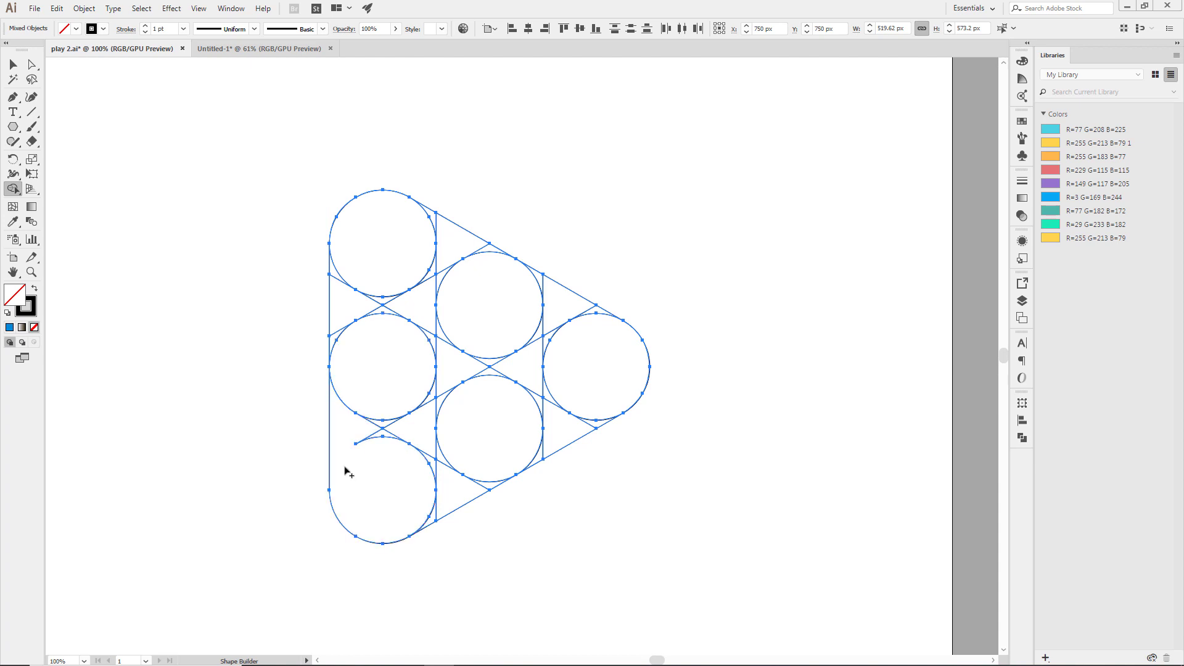
drag(358, 440, 379, 449)
- Merge the lower middle circle and its neighbouring triangle gaps into the second bottom capsule
drag(383, 428, 416, 433)
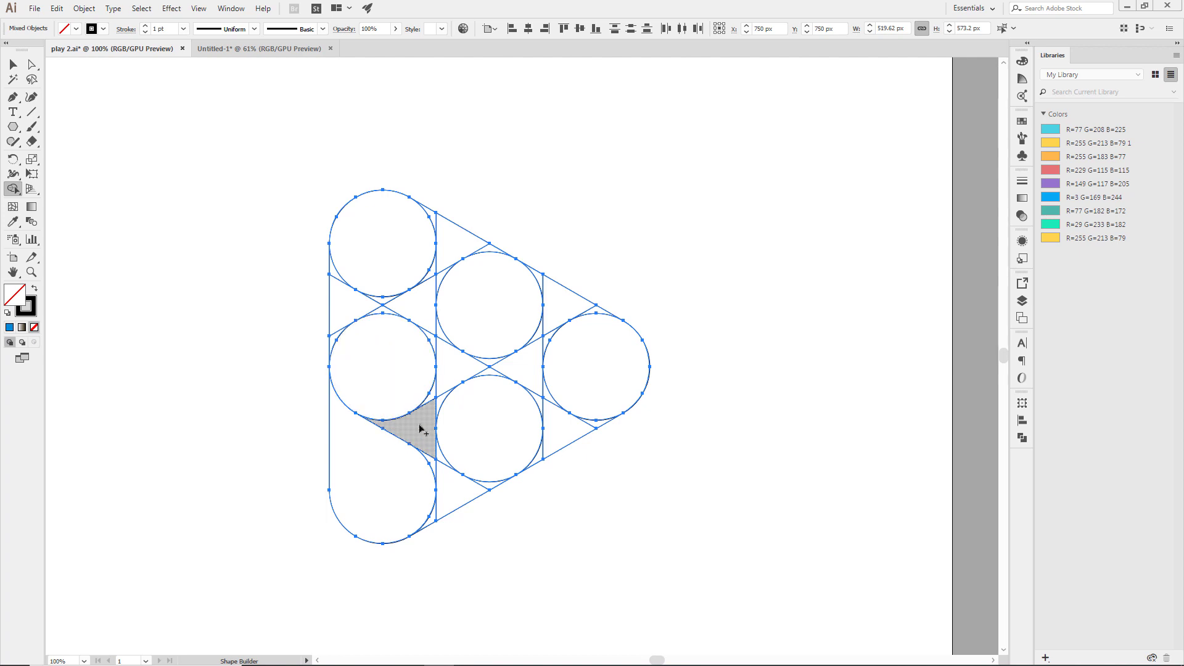
drag(418, 427, 496, 388)
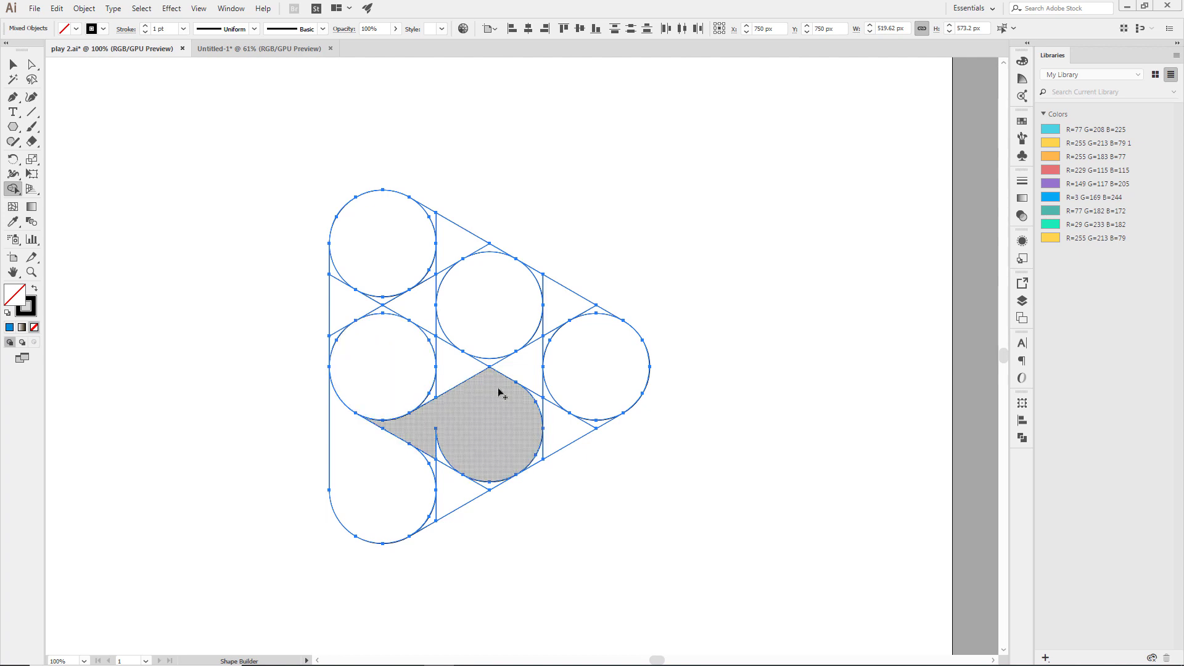
mouse_move(445, 455)
mouse_down()
mouse_move(440, 518)
mouse_move(466, 488)
mouse_up()
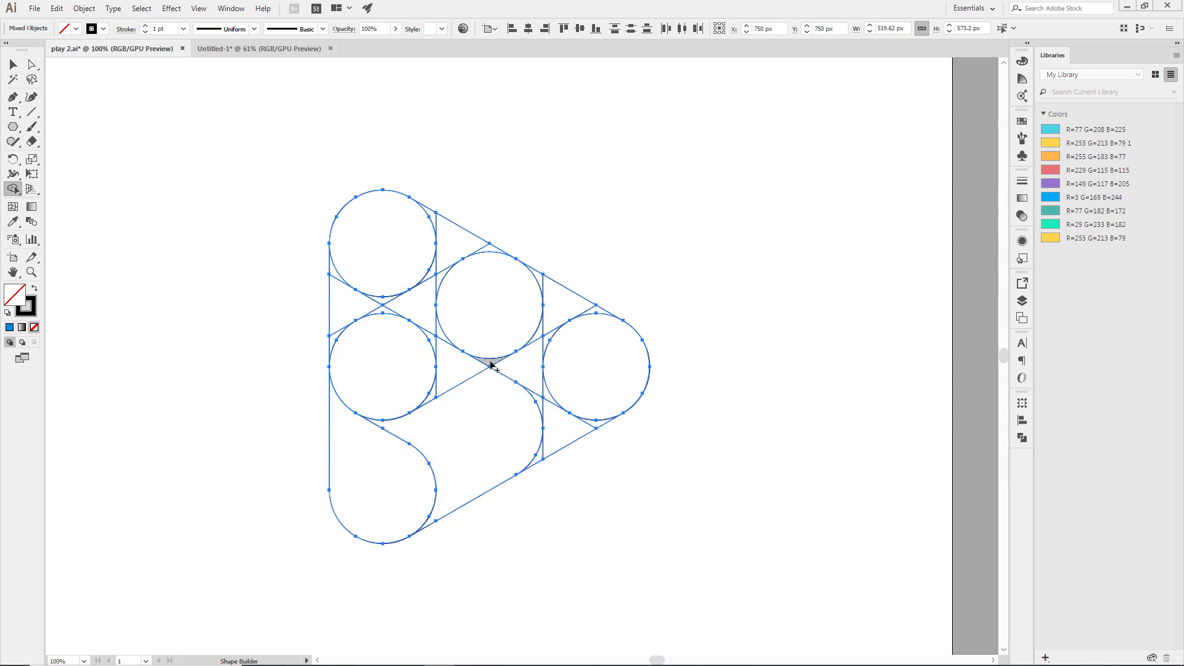
mouse_move(491, 365)
mouse_down()
mouse_move(543, 356)
mouse_move(545, 339)
mouse_move(542, 460)
mouse_up()
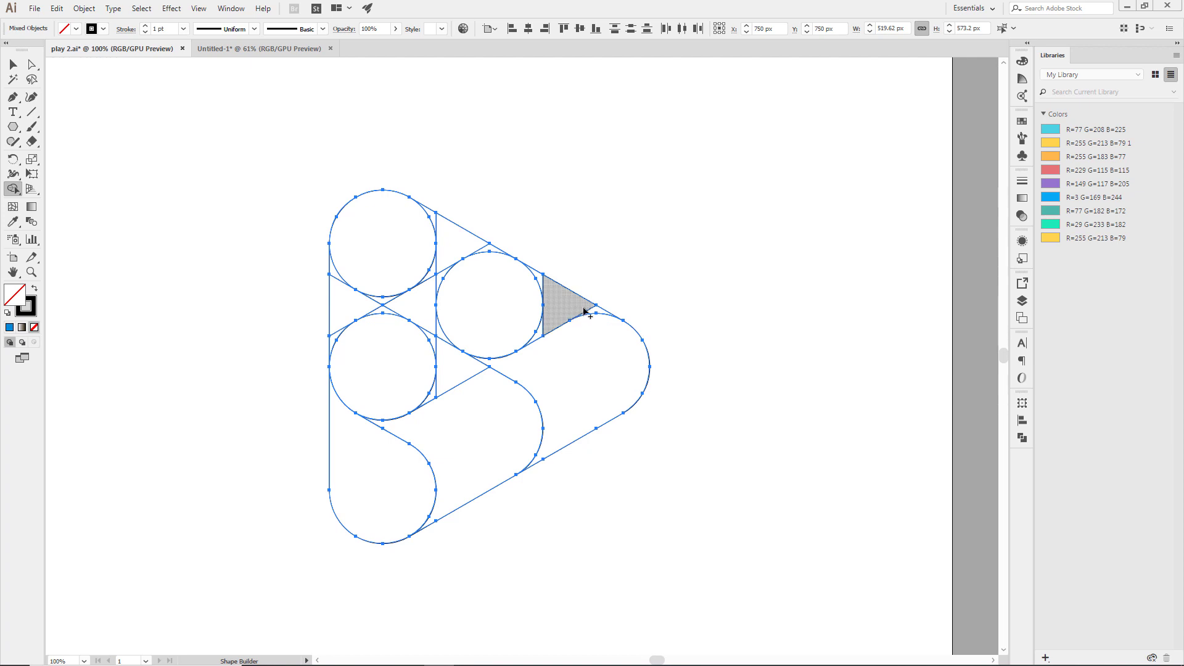
- Merge the upper middle circle, its cap and the gap triangles beside the right circle into one capsule
click(571, 305)
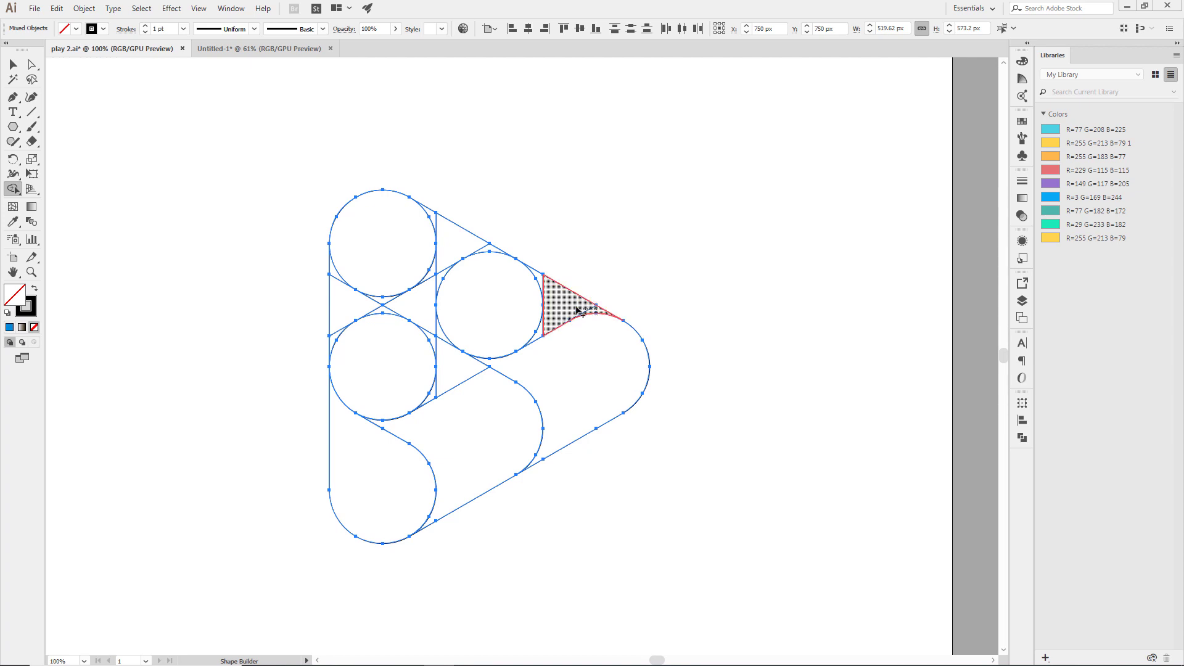
click(543, 280)
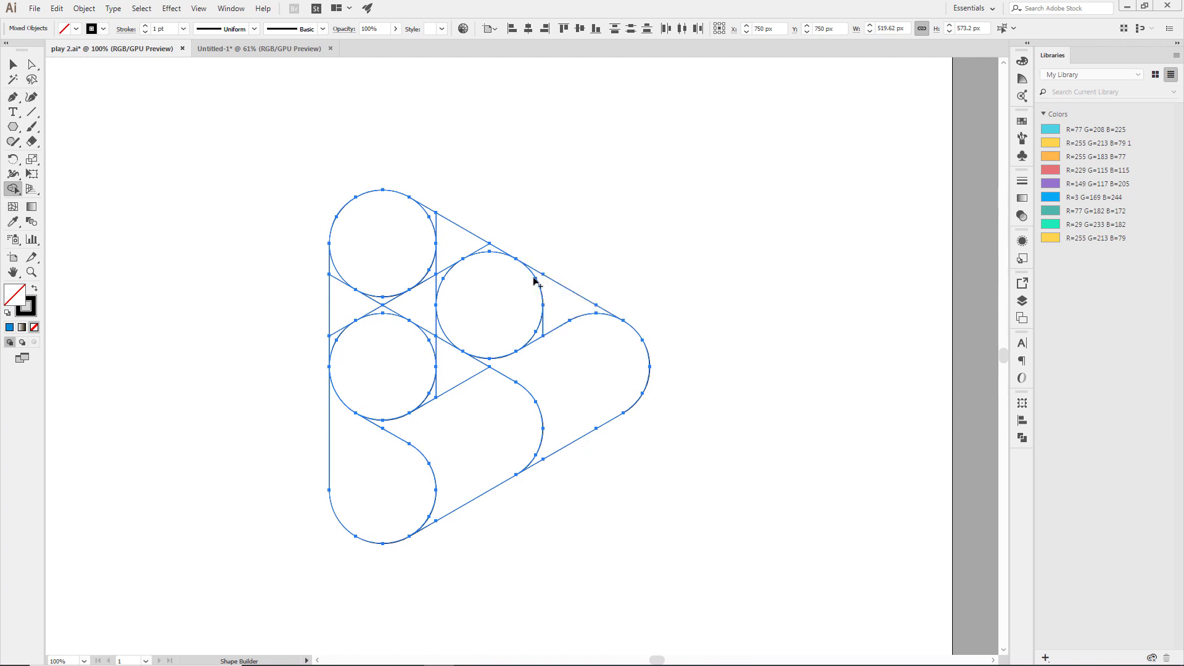
drag(502, 265, 491, 253)
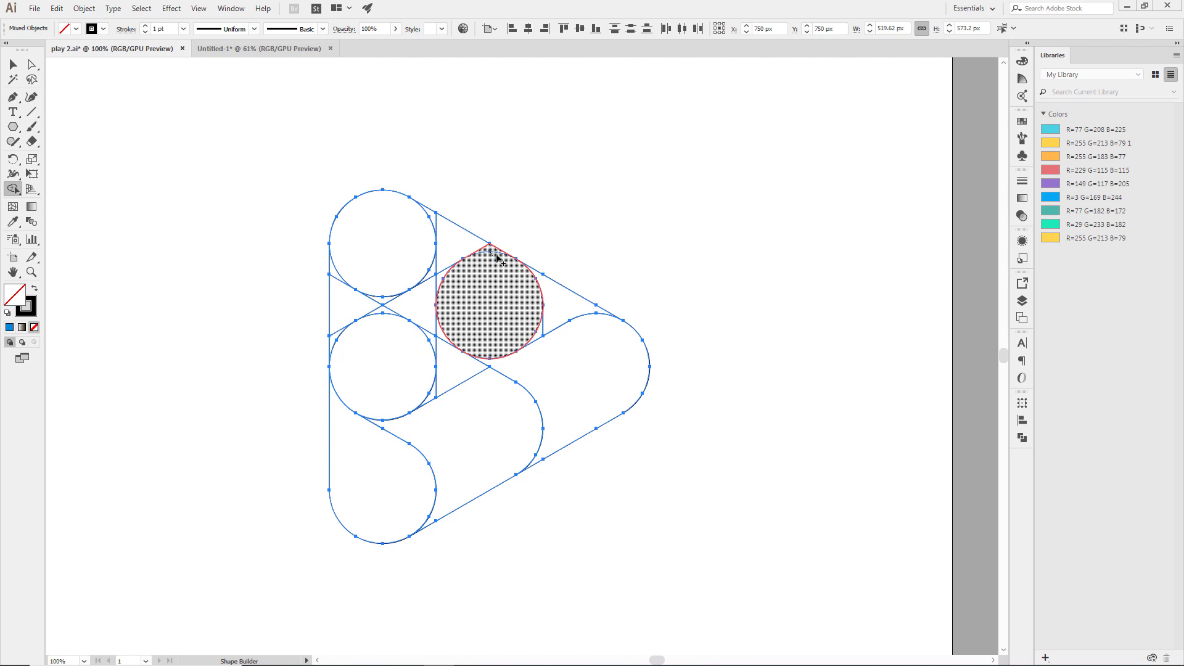
drag(497, 259, 523, 275)
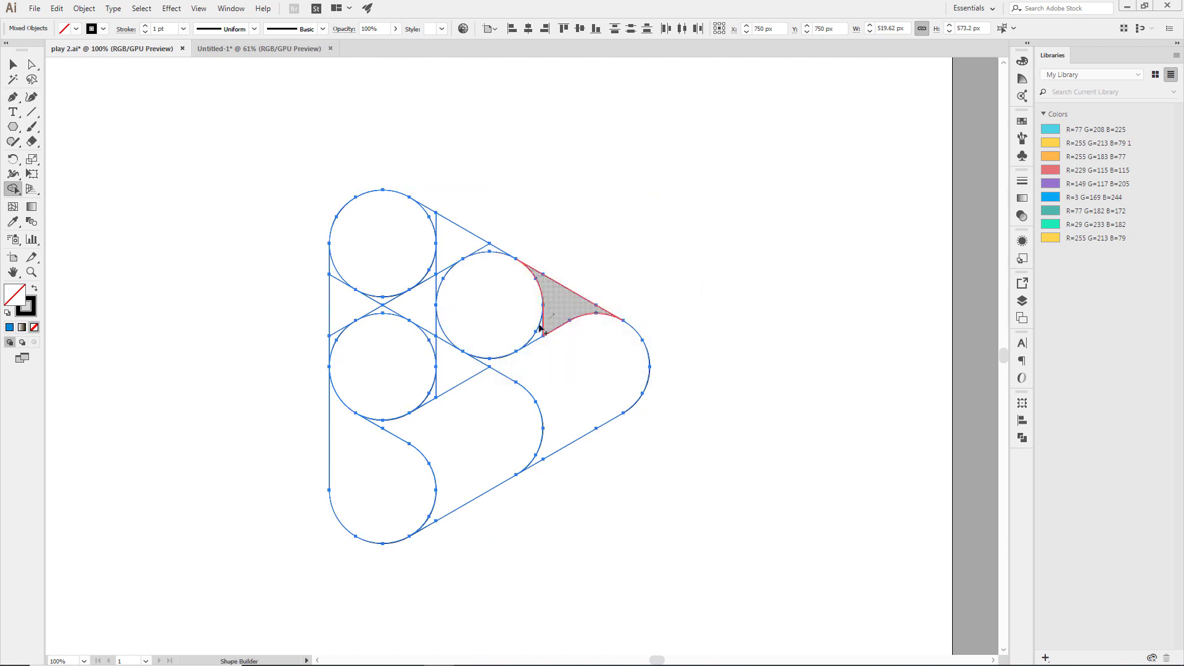
drag(539, 328, 491, 343)
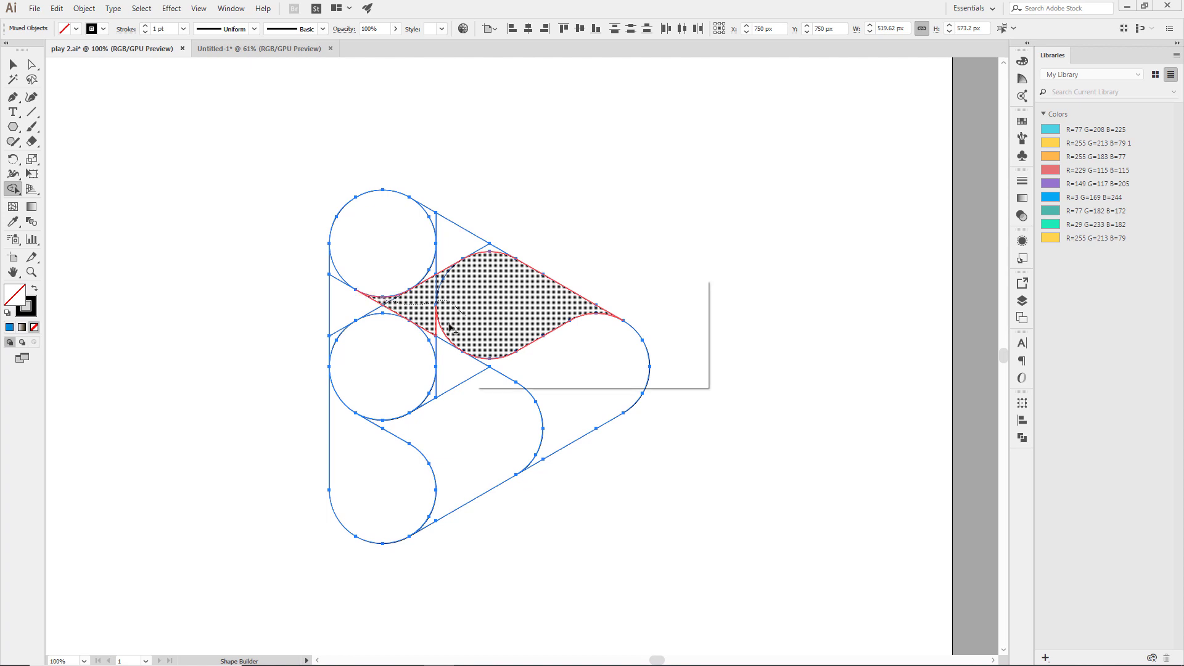
mouse_move(453, 309)
mouse_down()
mouse_move(438, 333)
mouse_move(475, 304)
mouse_up()
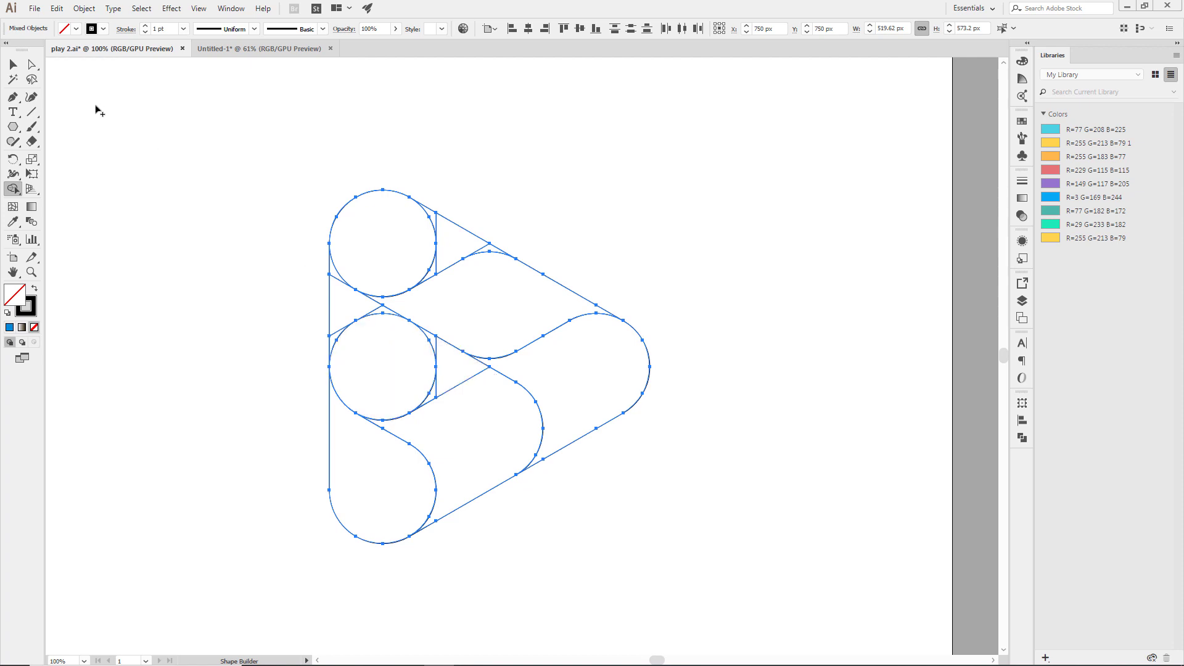
click(13, 64)
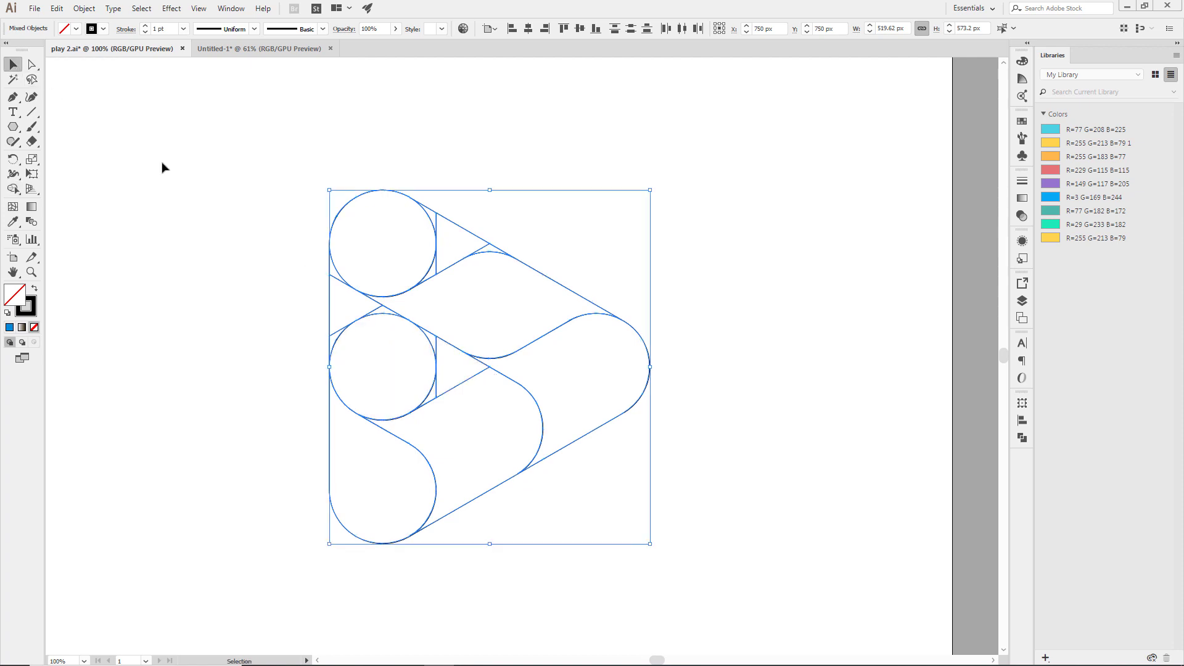
- Select all the artwork and undo the last two merges
click(190, 180)
key(a)
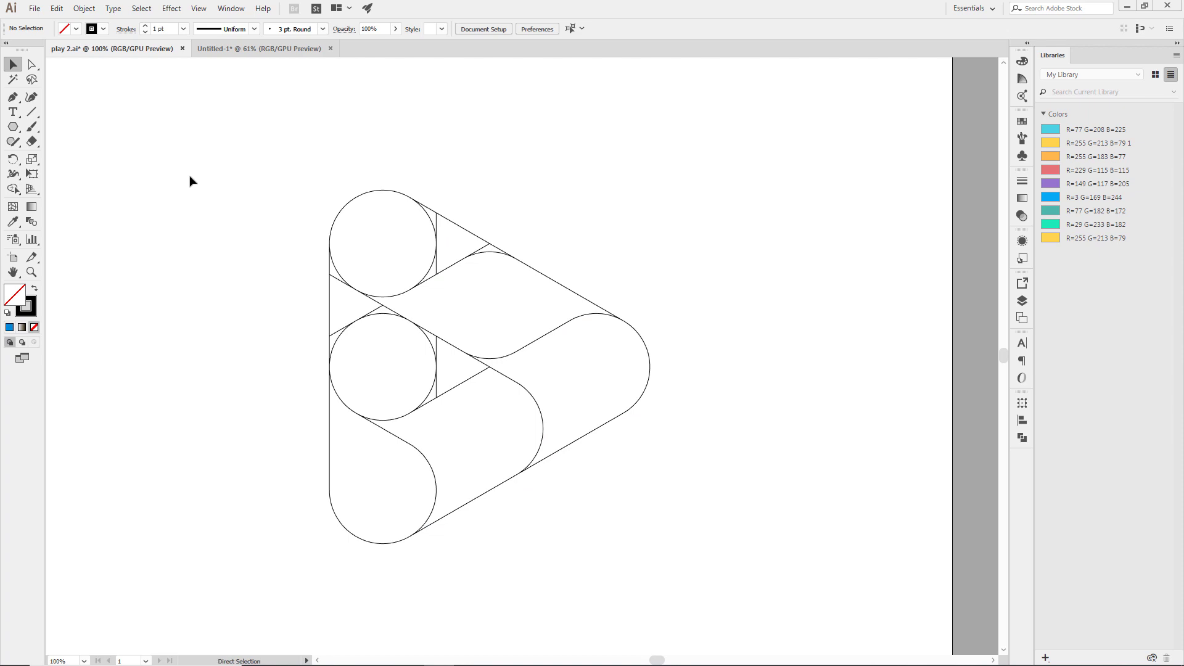
key(ctrl+a)
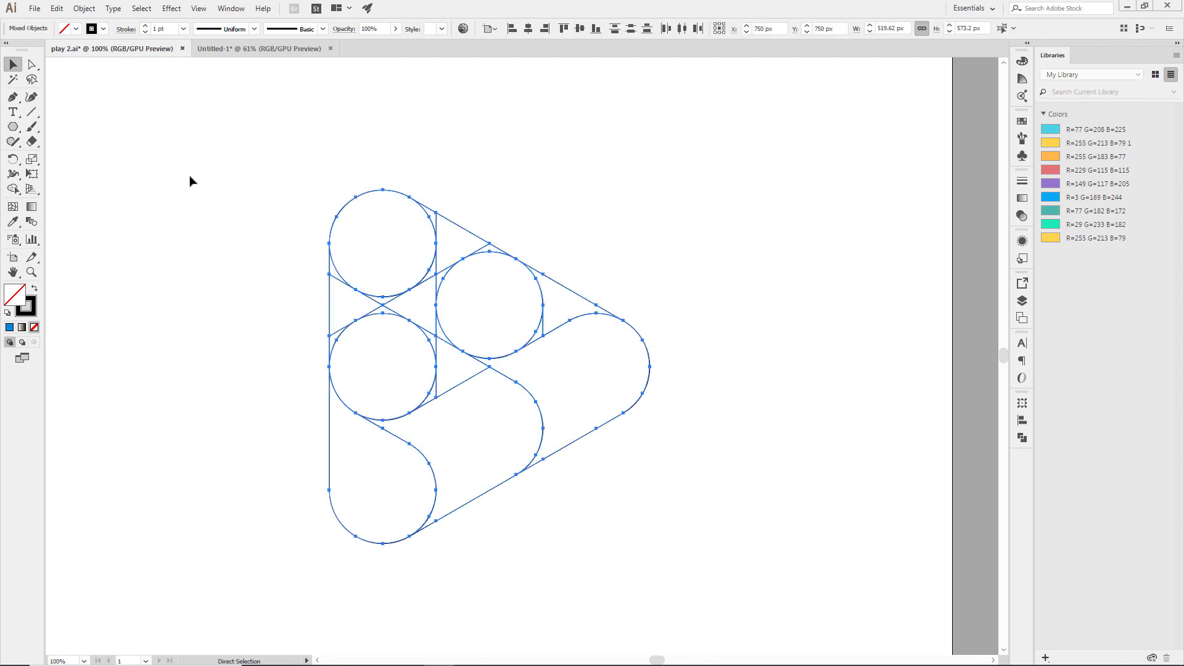
key(ctrl+z)
key(ctrl+z)
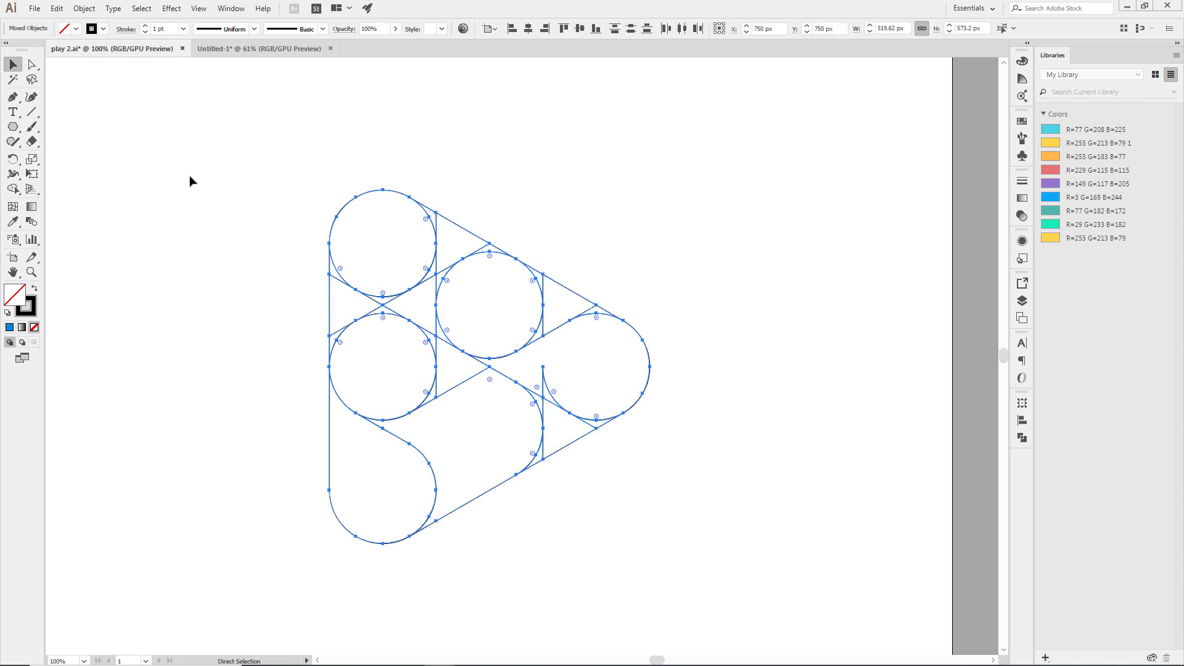
key(ctrl+z)
key(ctrl+z)
key(ctrl+z)
- With Shape Builder, merge the upper middle circle into the triangular gap below it
key(v)
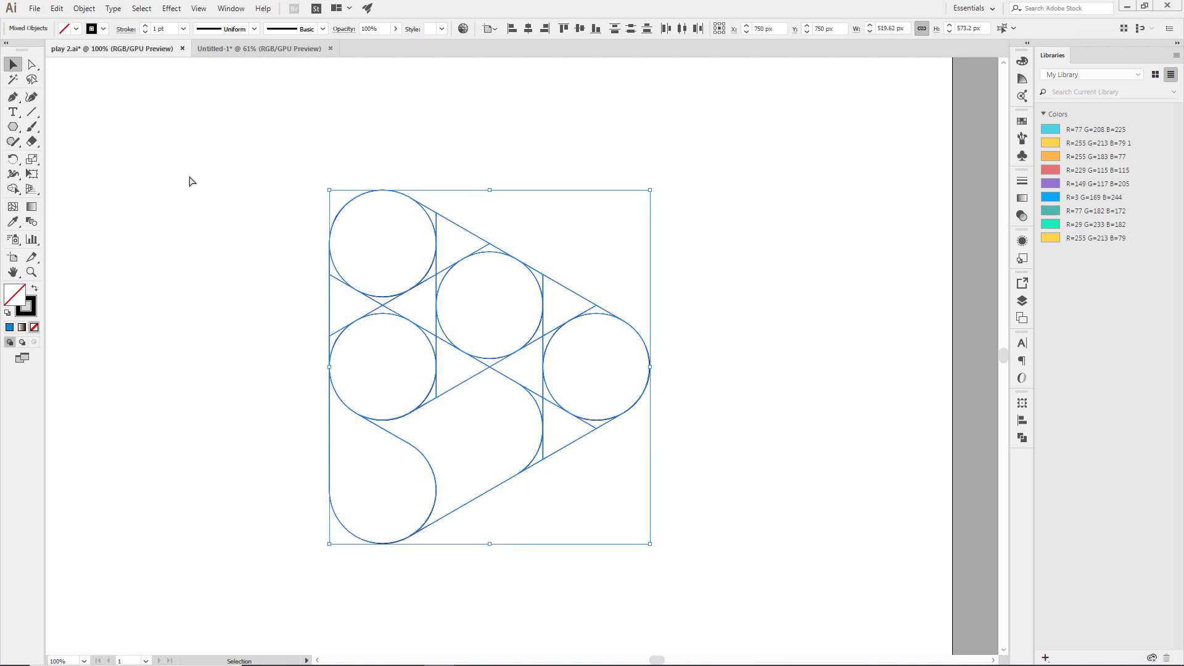
click(13, 188)
mouse_move(485, 358)
mouse_down()
mouse_move(491, 369)
mouse_move(521, 327)
mouse_move(593, 312)
mouse_up()
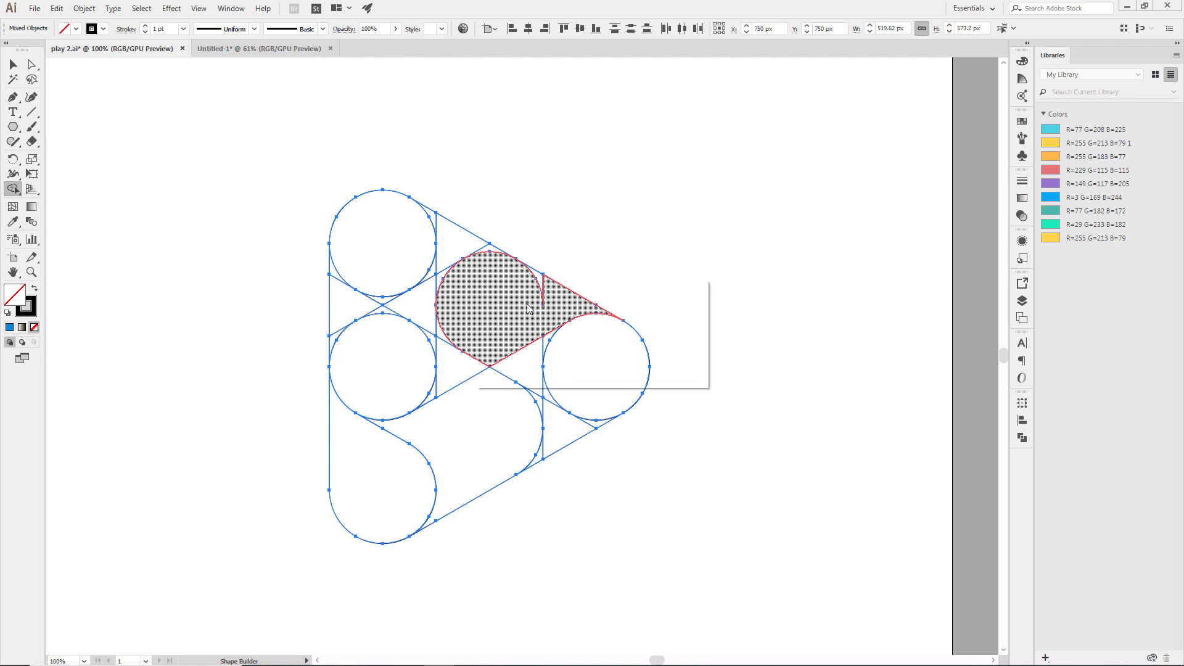
- Merge the middle, top-left, left and right circles with their adjacent wedges into three interlocking capsule bands
drag(548, 297, 388, 300)
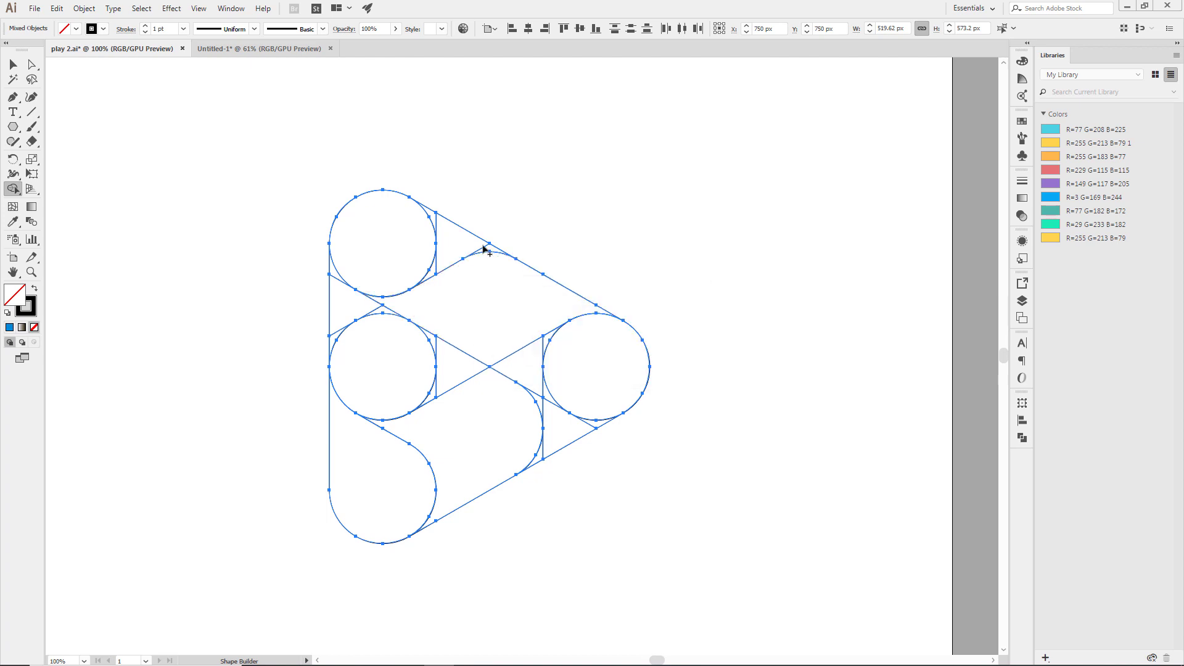
drag(444, 243, 391, 245)
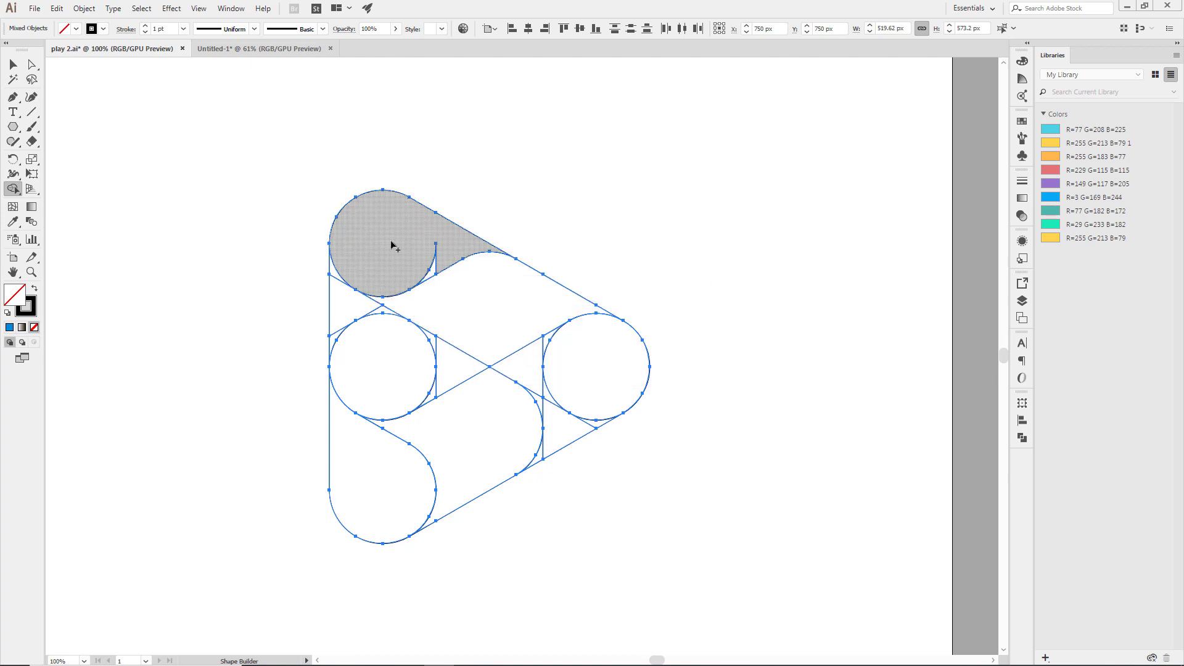
click(442, 264)
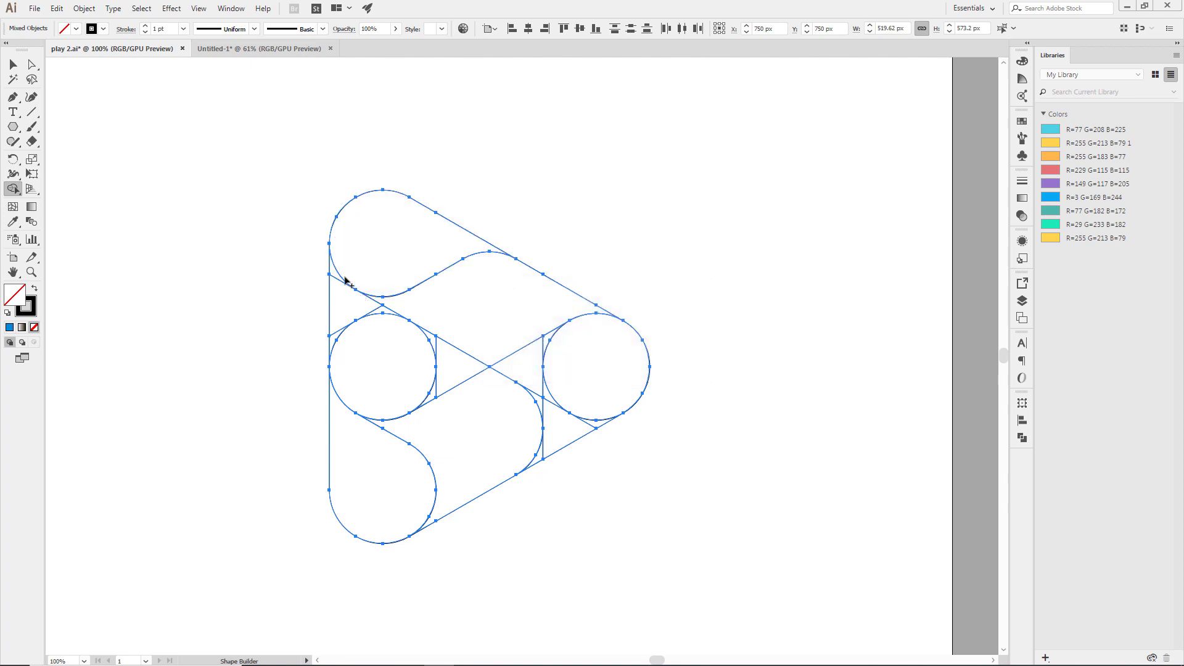
click(339, 333)
drag(343, 323, 353, 344)
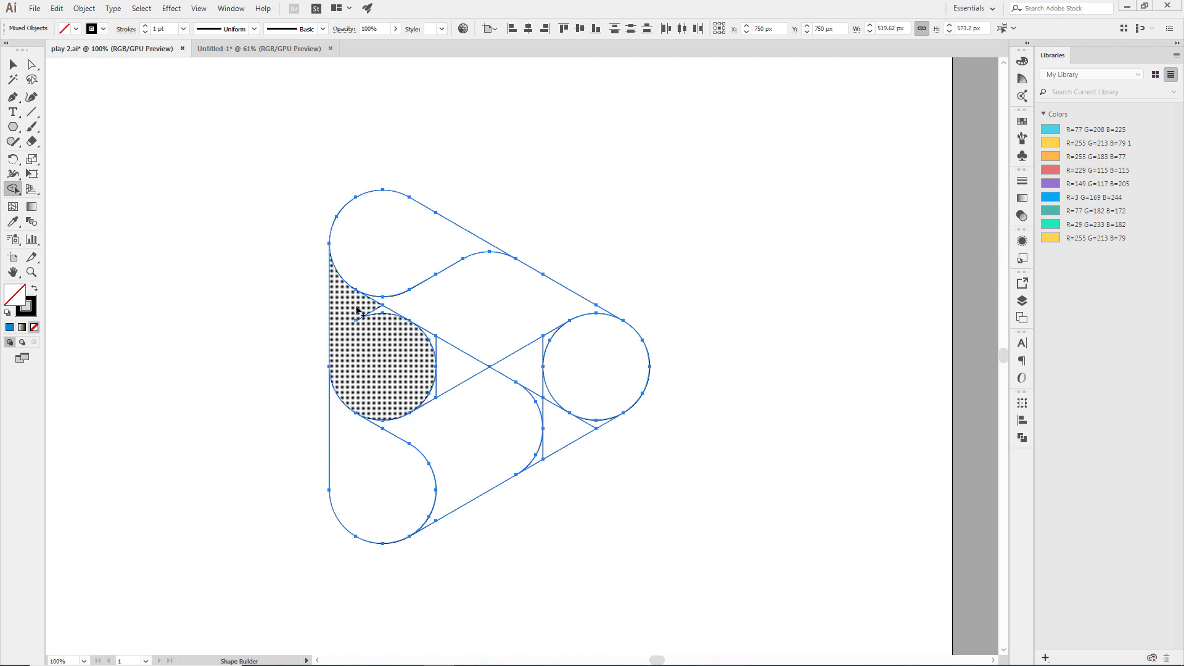
mouse_move(357, 310)
mouse_down()
mouse_move(395, 330)
mouse_move(397, 391)
mouse_up()
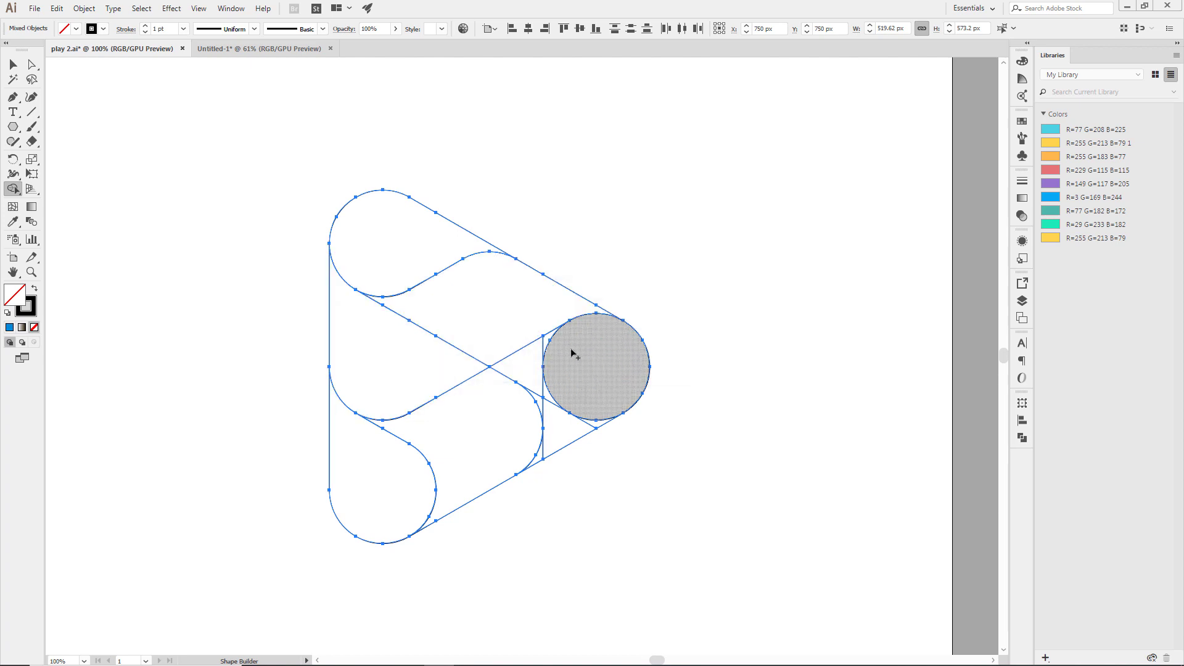
mouse_move(572, 352)
mouse_down()
mouse_move(528, 370)
mouse_move(542, 403)
mouse_move(587, 423)
mouse_up()
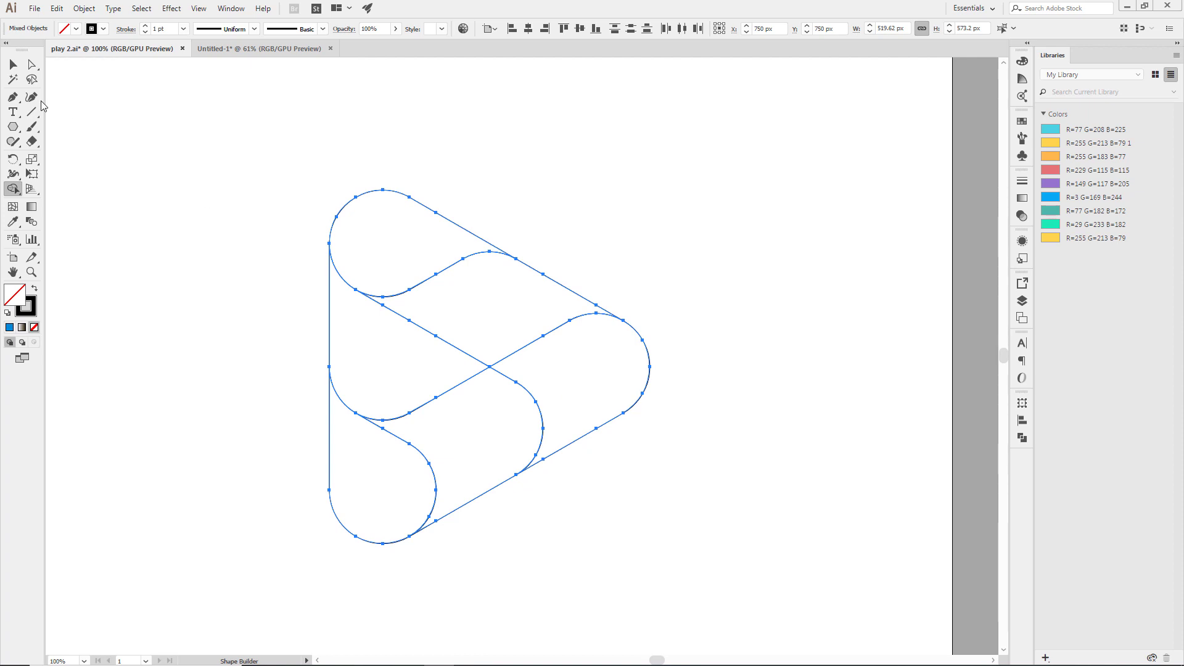
- Marquee-select the outline icon's pieces to check them, then leave the artwork deselected
click(13, 65)
click(216, 151)
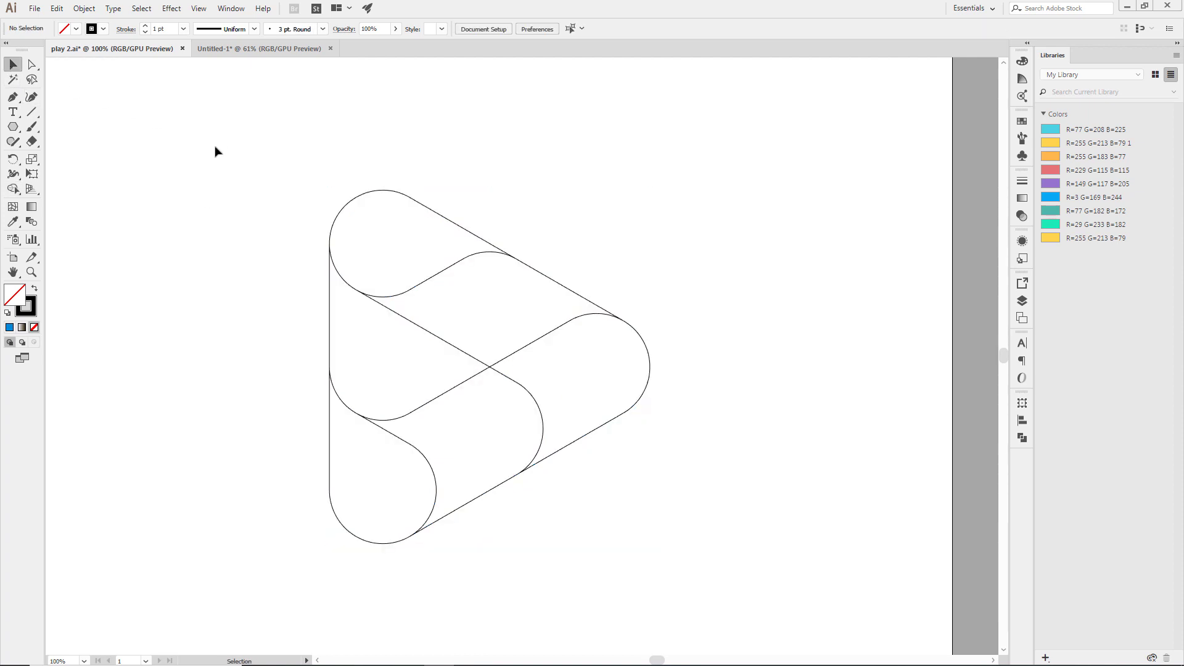
drag(216, 151, 760, 569)
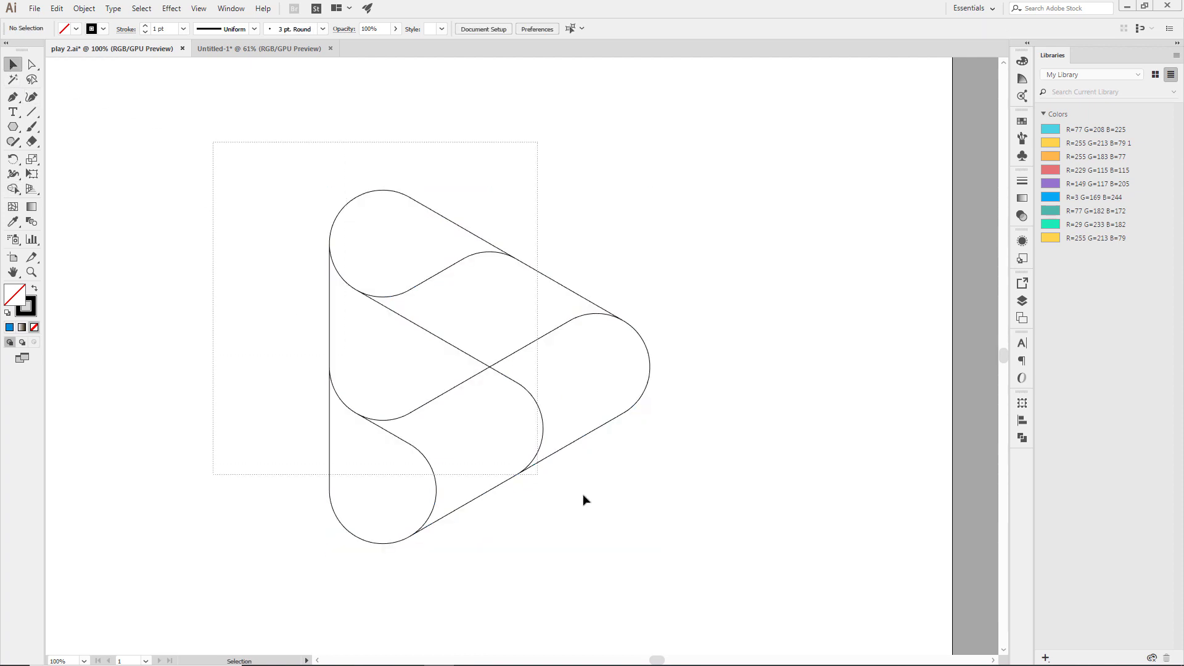
click(760, 569)
drag(639, 162, 272, 571)
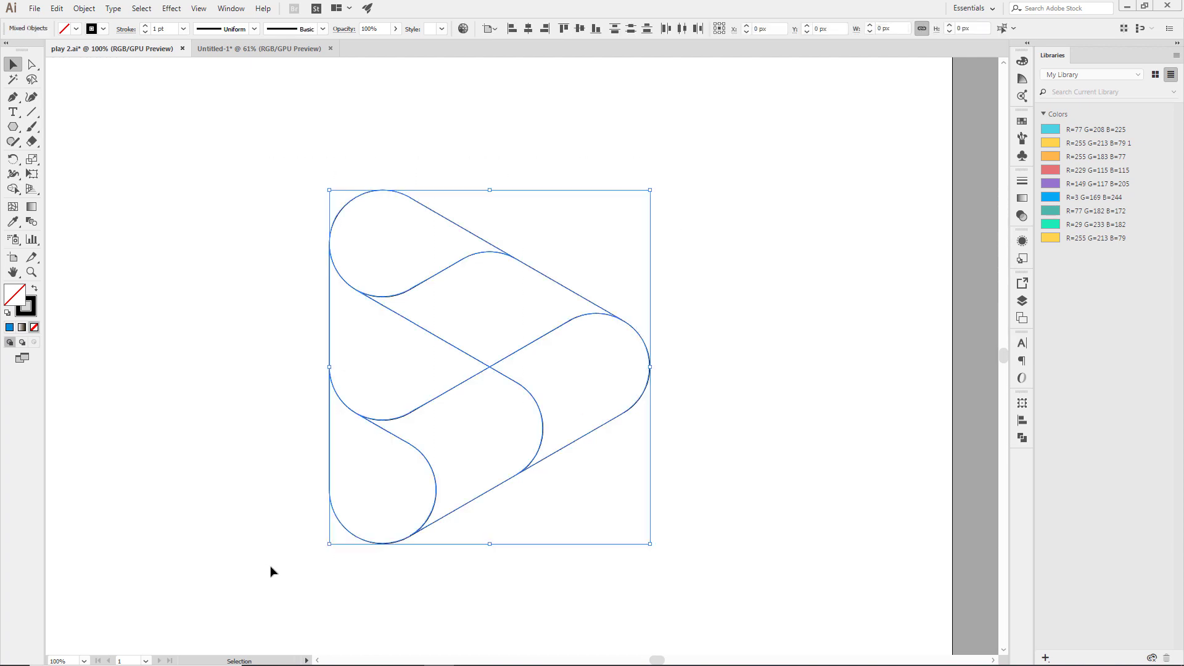
click(219, 464)
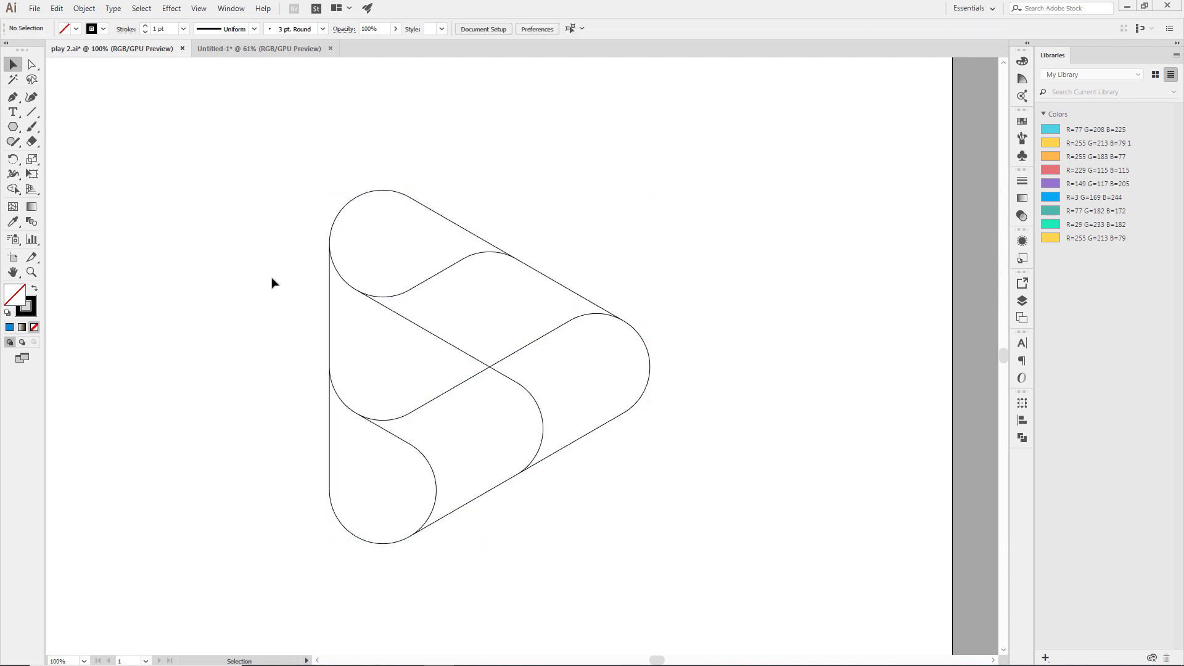
- Copy the six blue circles from Untitled-1 and paste them into play 2.ai, placed above the outline icon
click(271, 55)
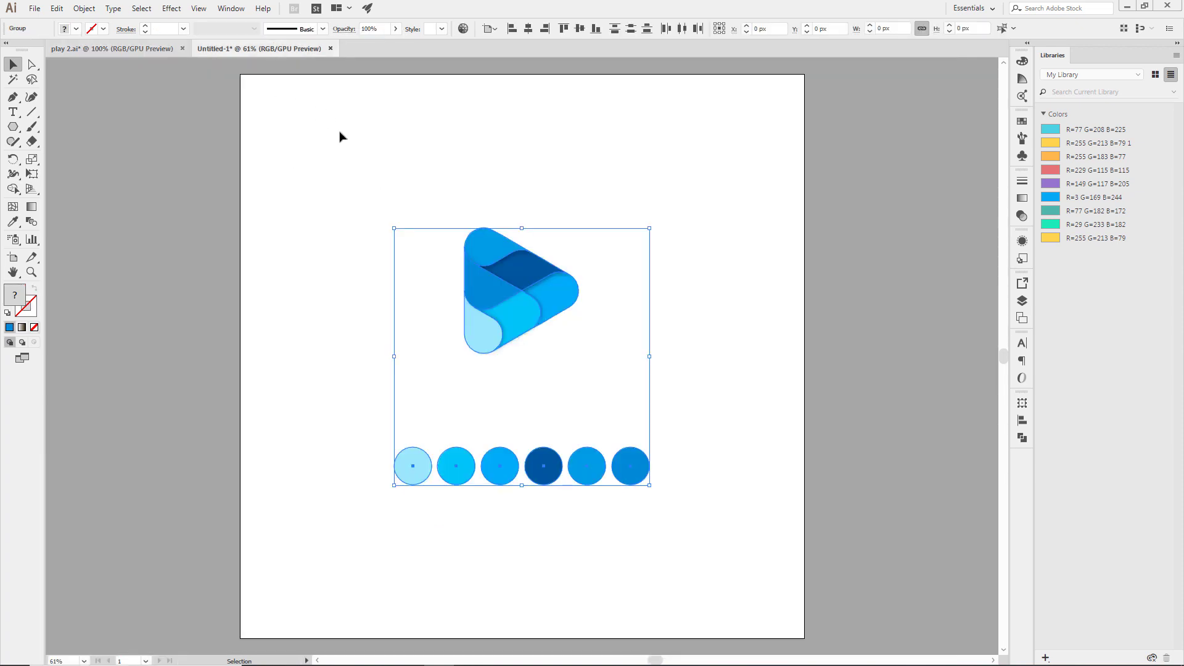
drag(697, 446, 352, 515)
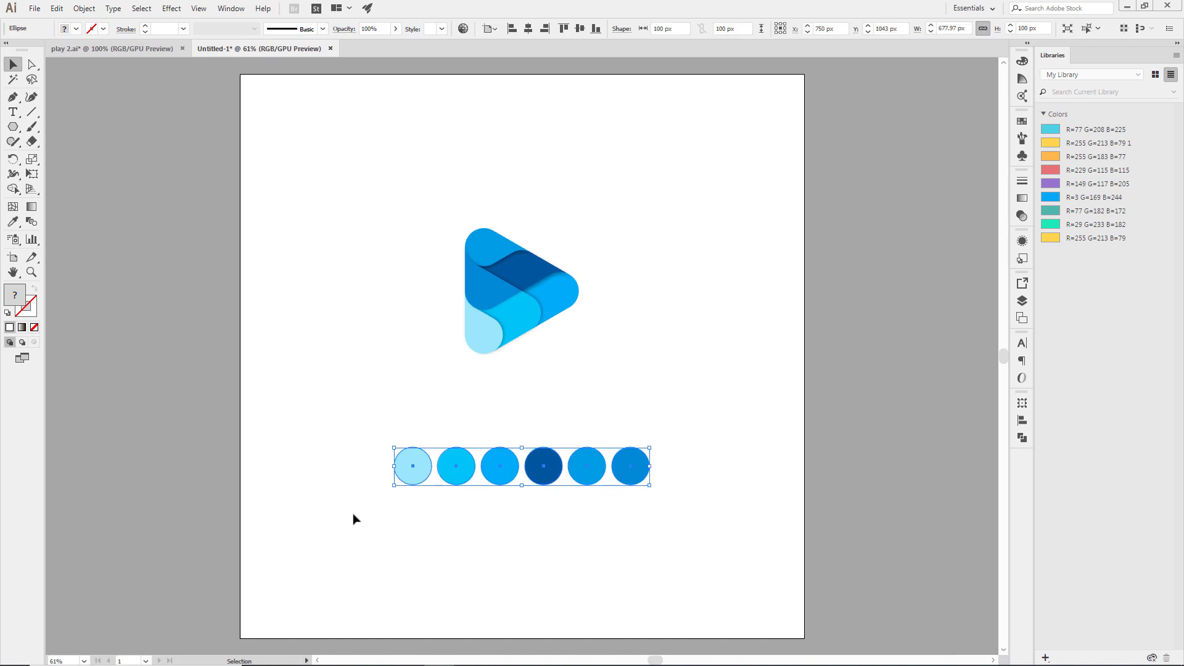
click(149, 50)
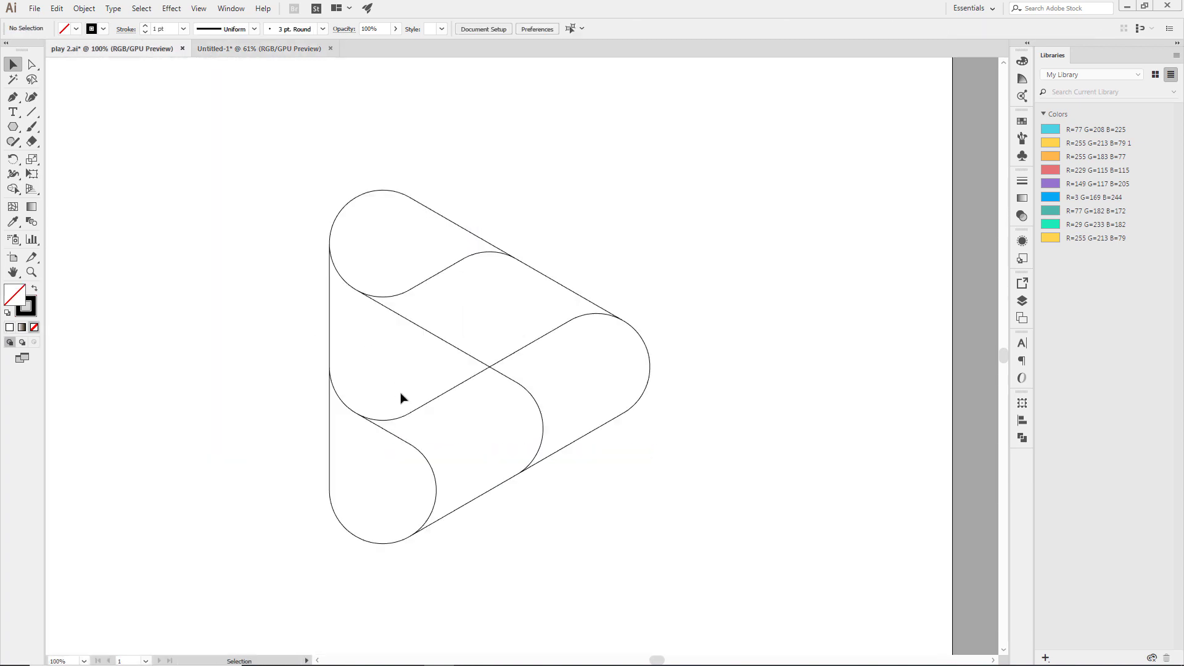
key(ctrl+v)
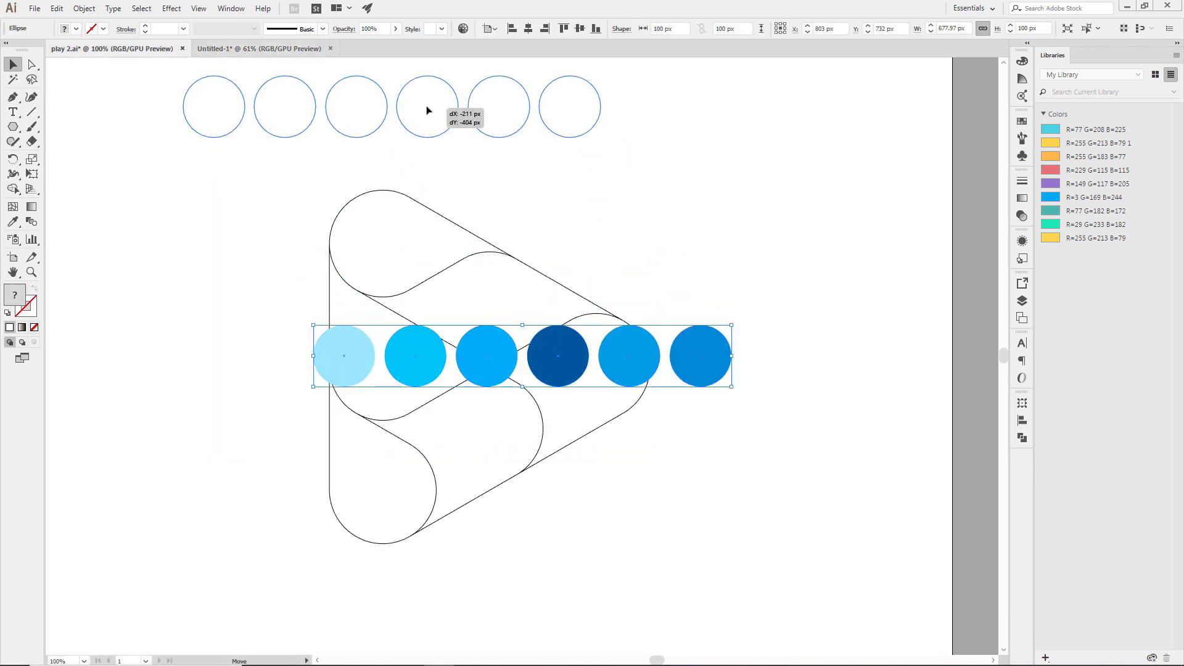
drag(551, 360, 456, 113)
click(738, 222)
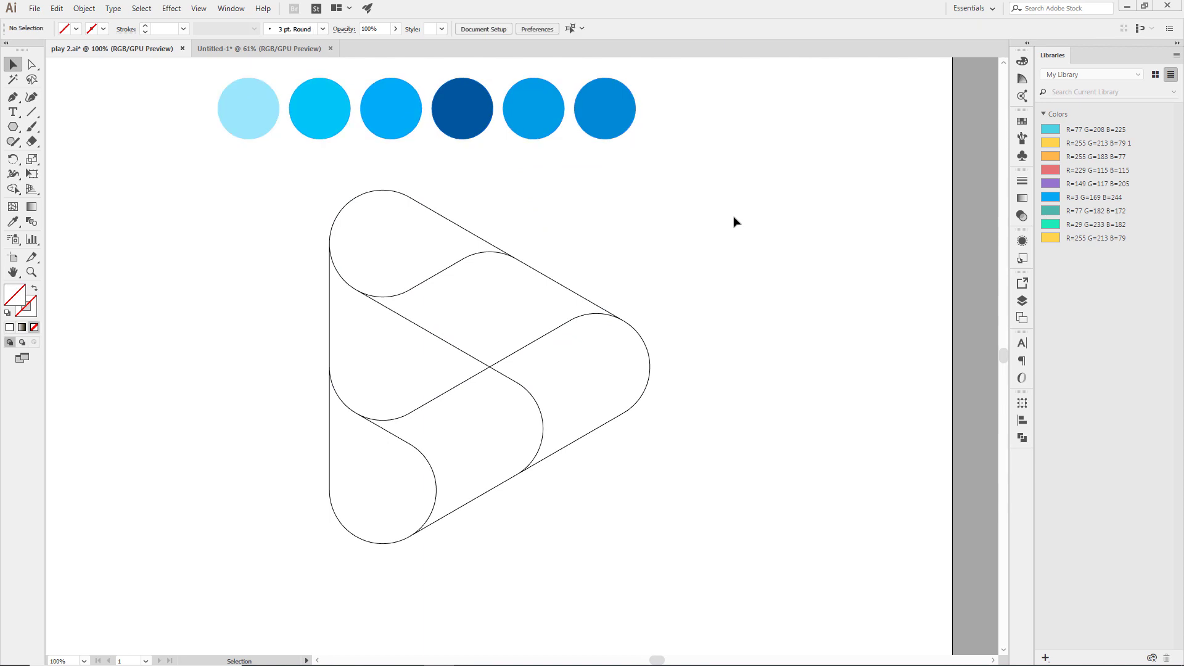
scroll(737, 246, up, 2)
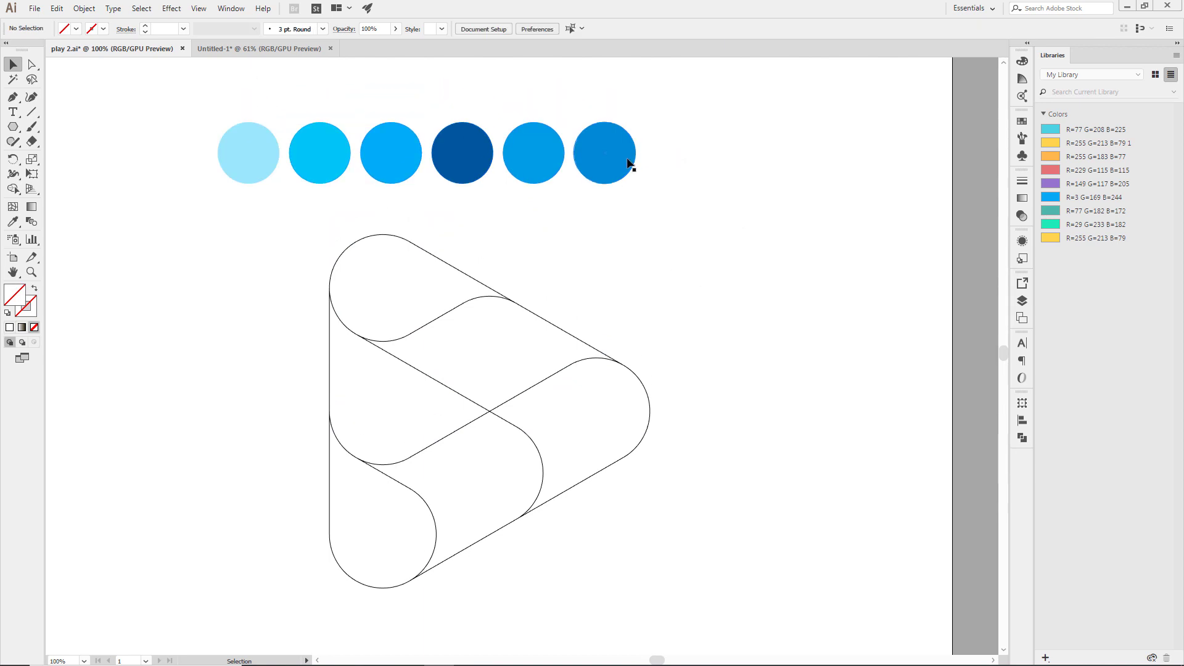
drag(629, 164, 626, 110)
click(694, 192)
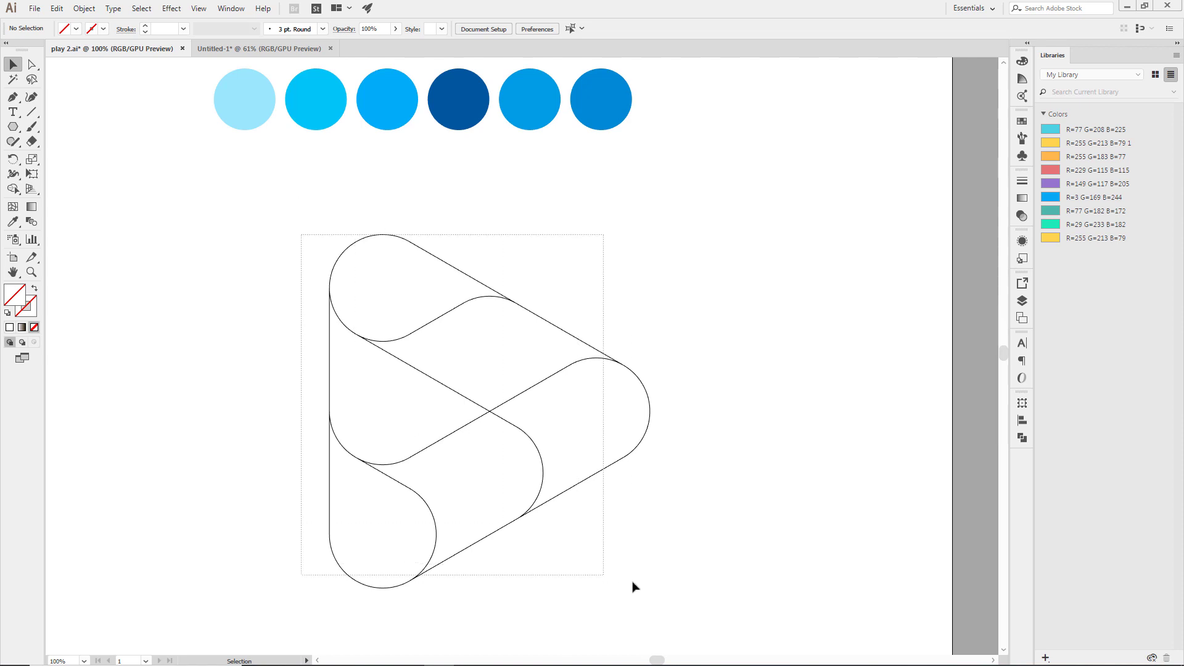
- Fill the bottom-left lobe with the first circle's light blue using the Eyedropper
drag(301, 233, 672, 589)
click(714, 473)
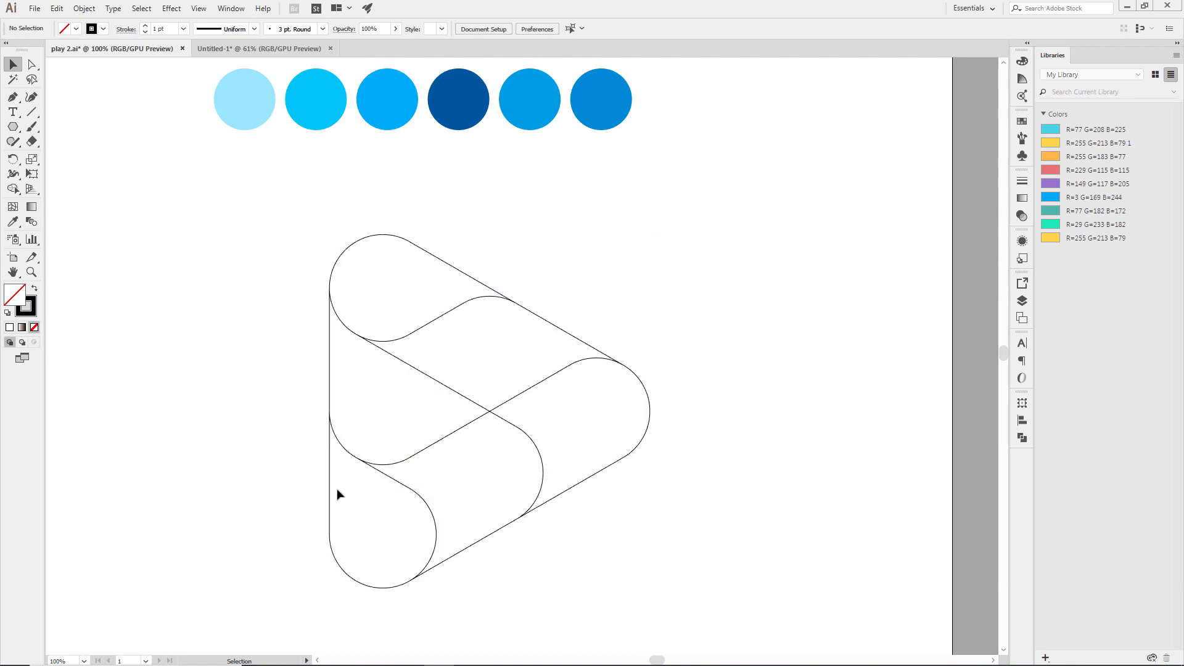
click(329, 521)
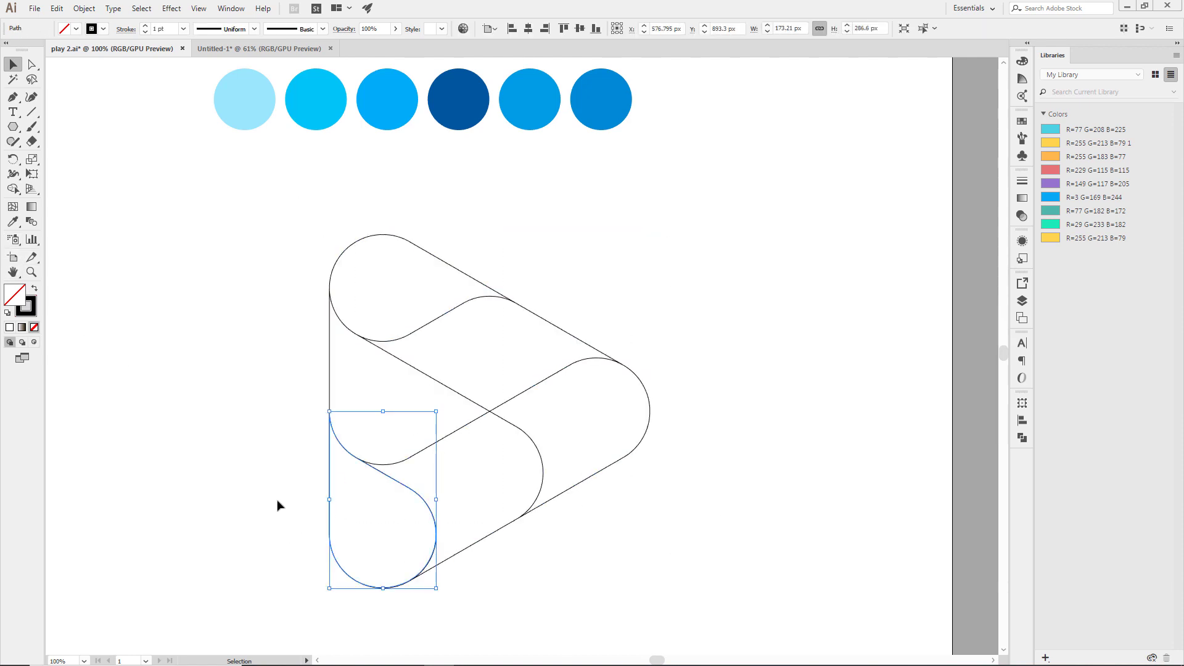
click(311, 528)
drag(302, 497, 367, 564)
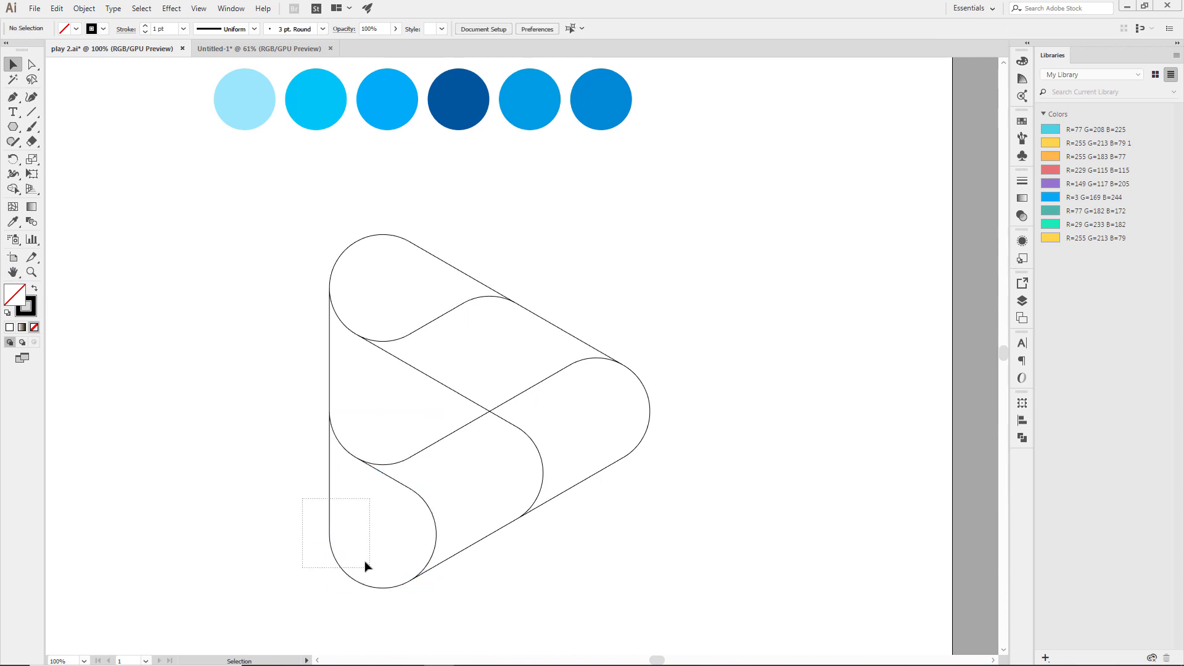
click(13, 222)
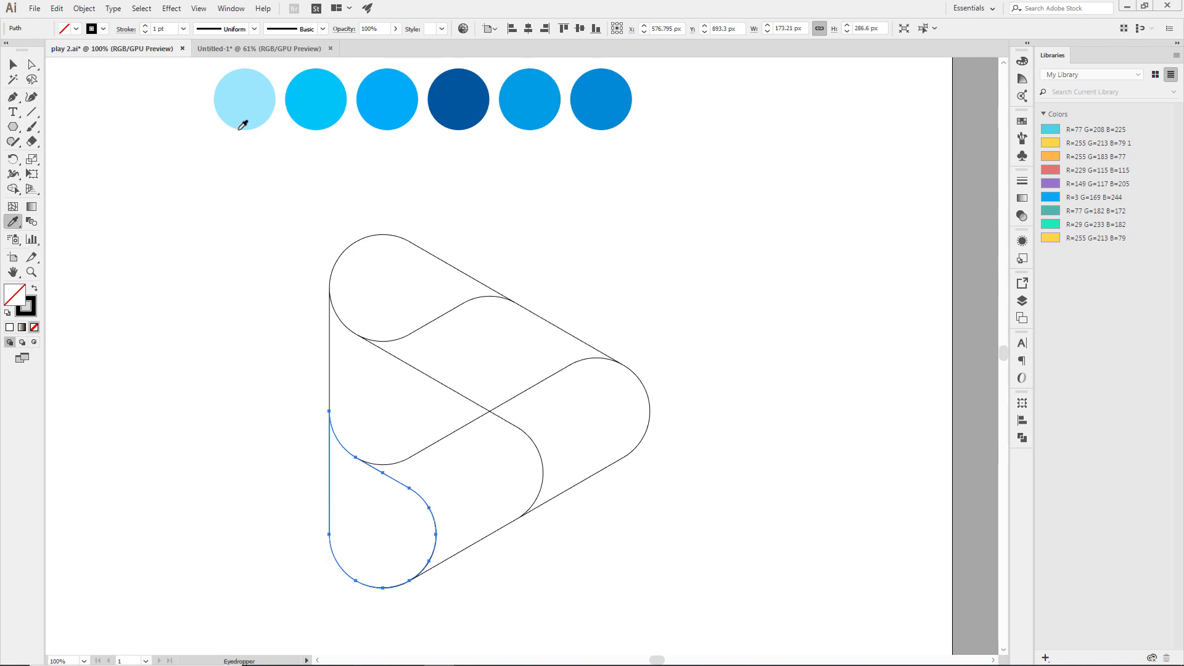
click(243, 111)
click(12, 65)
click(129, 161)
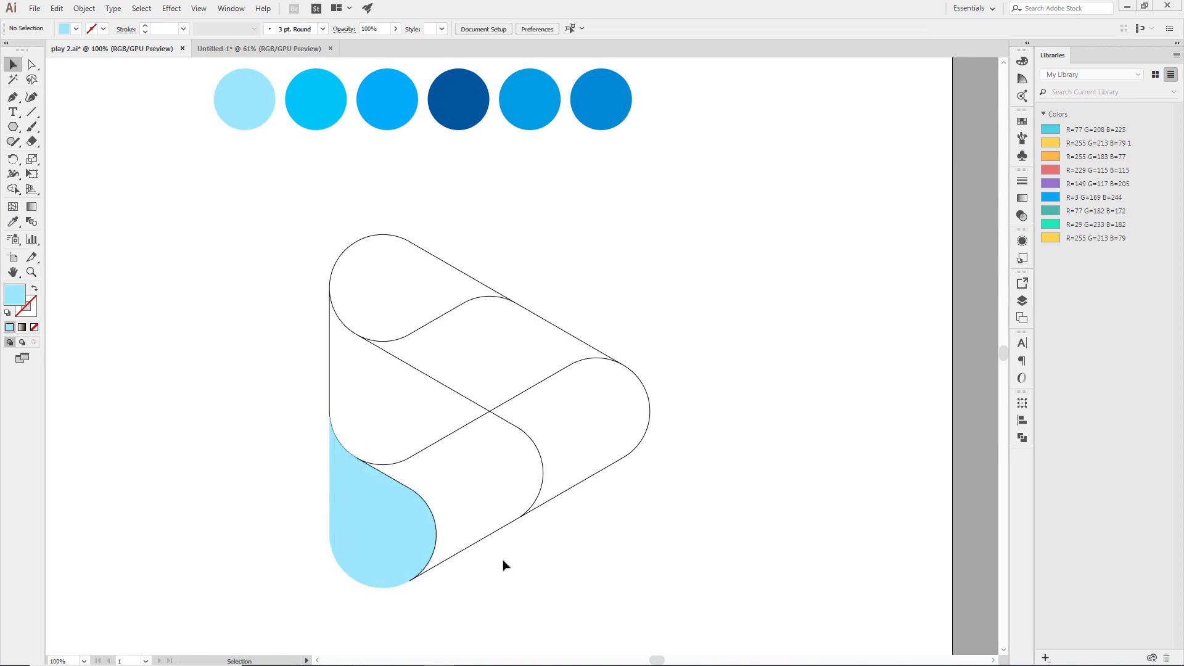
- Fill the lower middle band with the second circle's cyan and the right capsule with the third circle's blue
click(477, 539)
click(12, 222)
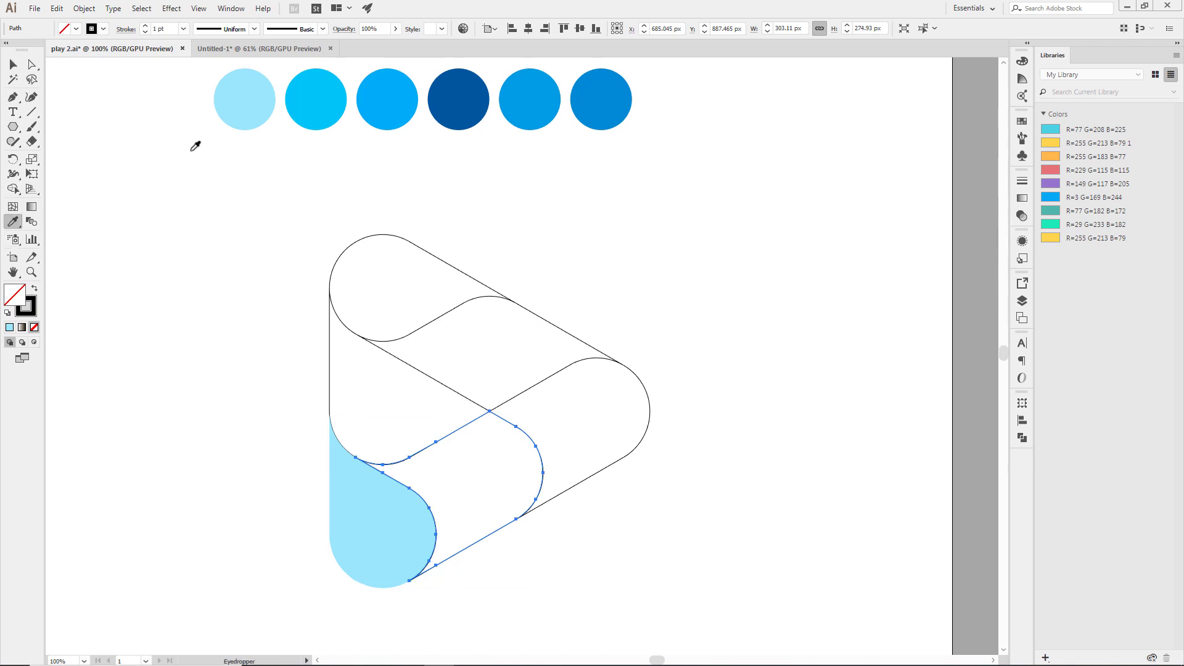
click(312, 87)
click(13, 65)
click(106, 164)
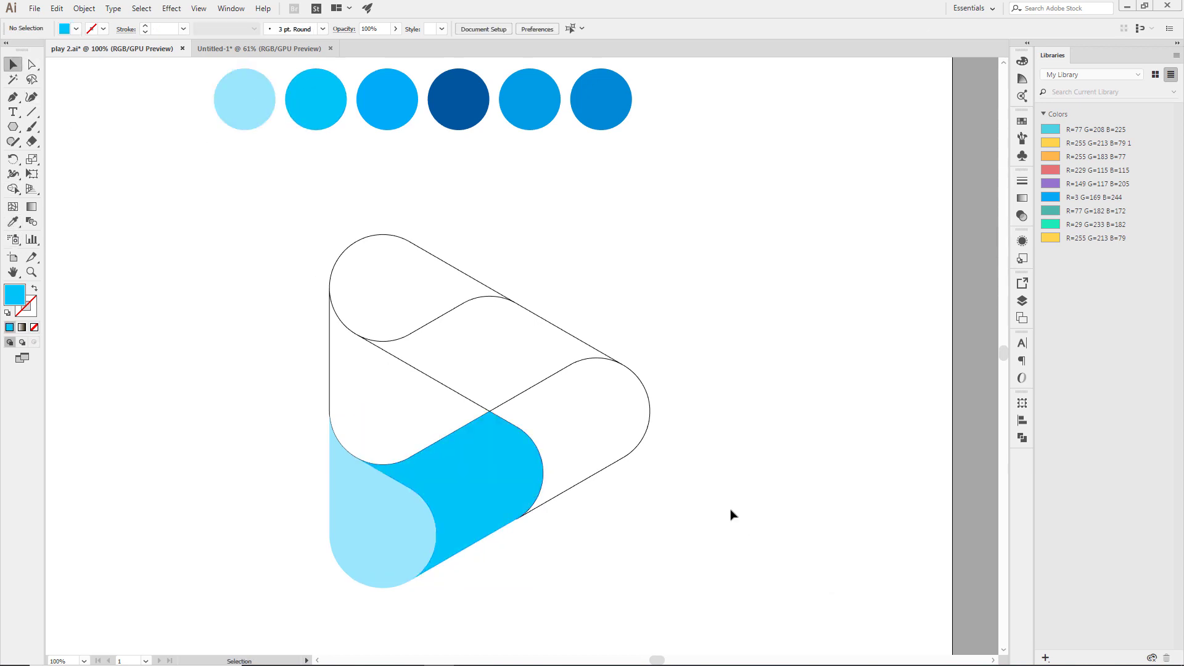
click(648, 439)
click(13, 222)
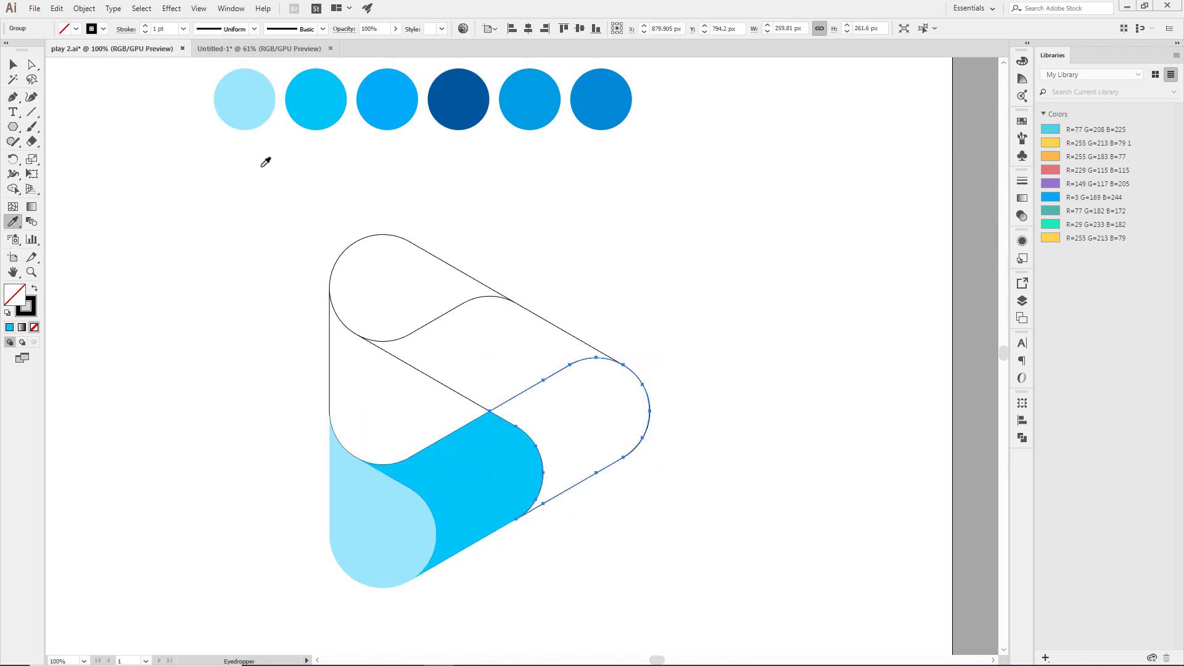
click(381, 112)
click(14, 65)
click(516, 314)
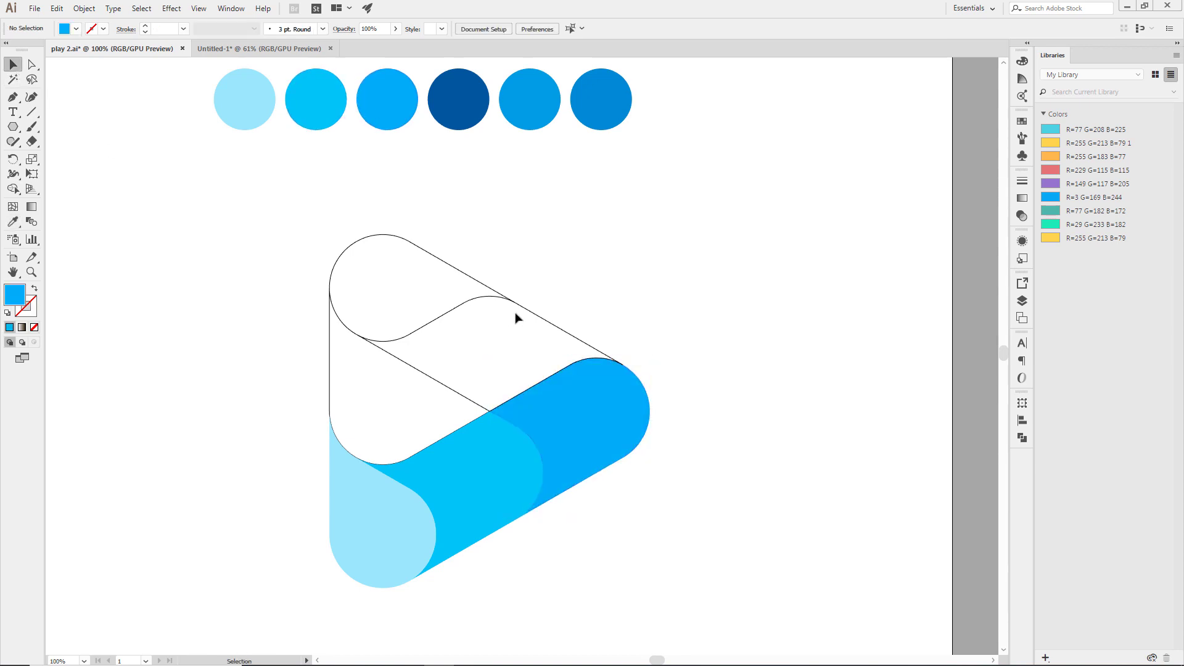
- Fill the upper middle band with the fourth circle's dark blue and the top-left capsule with the fifth's blue
click(549, 325)
click(13, 222)
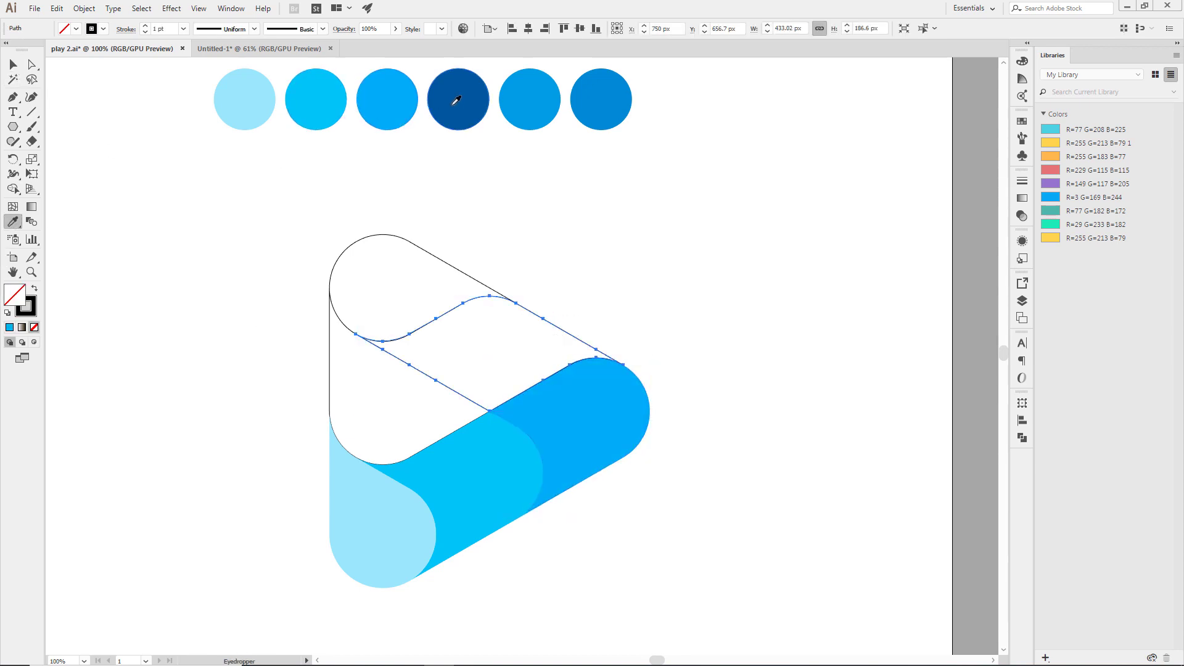
click(457, 100)
click(14, 65)
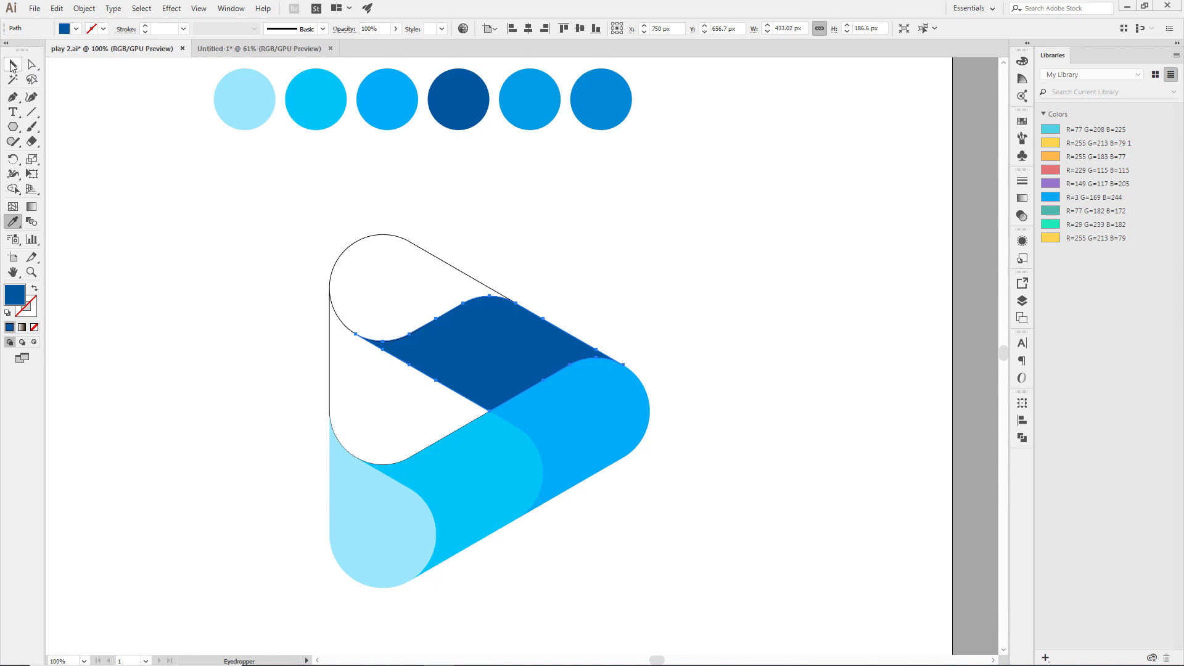
click(370, 237)
key(i)
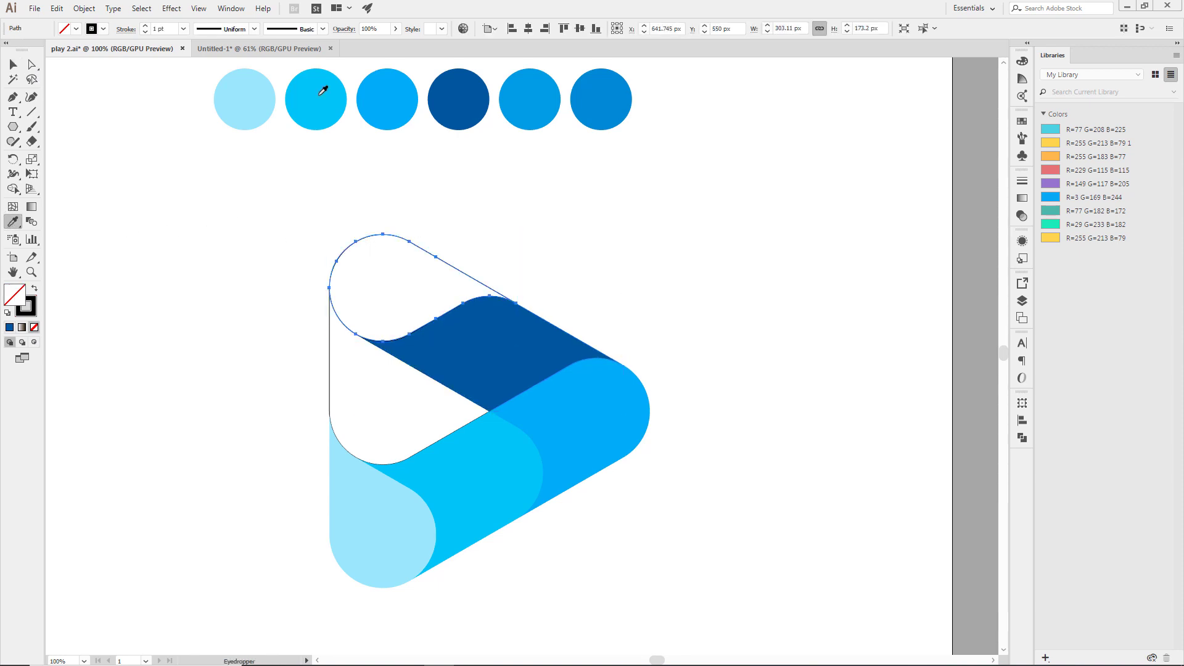
click(529, 89)
click(14, 65)
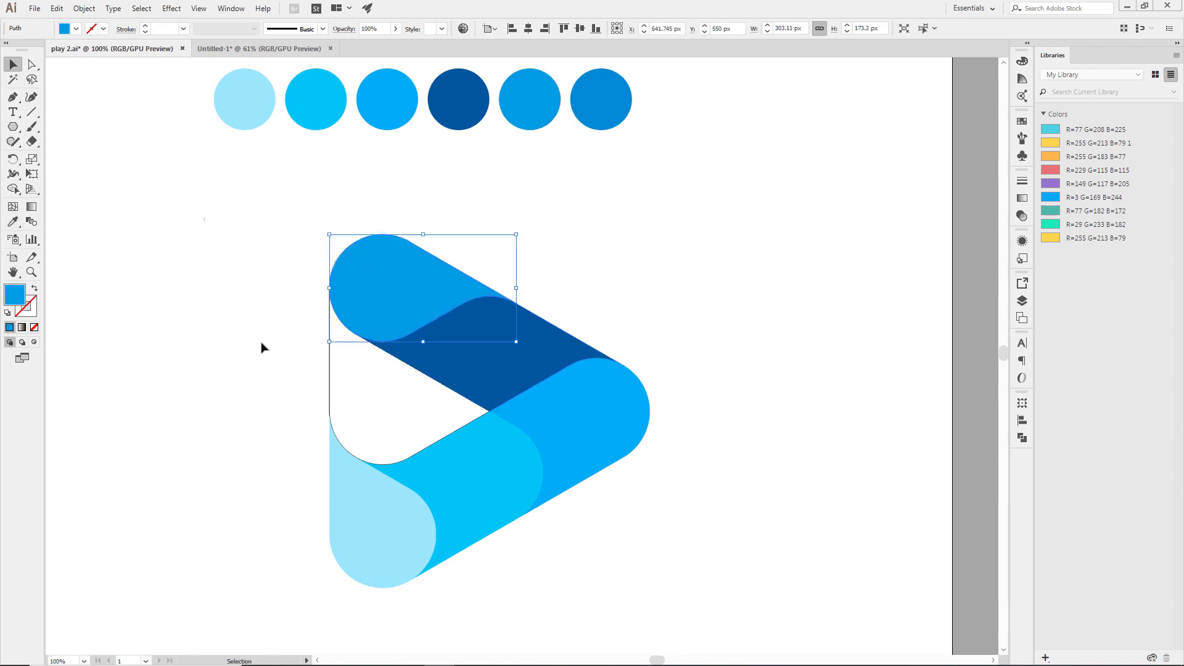
click(277, 367)
- Fill the remaining left piece with the sixth circle's blue, then check the whole coloured icon
click(356, 375)
click(13, 221)
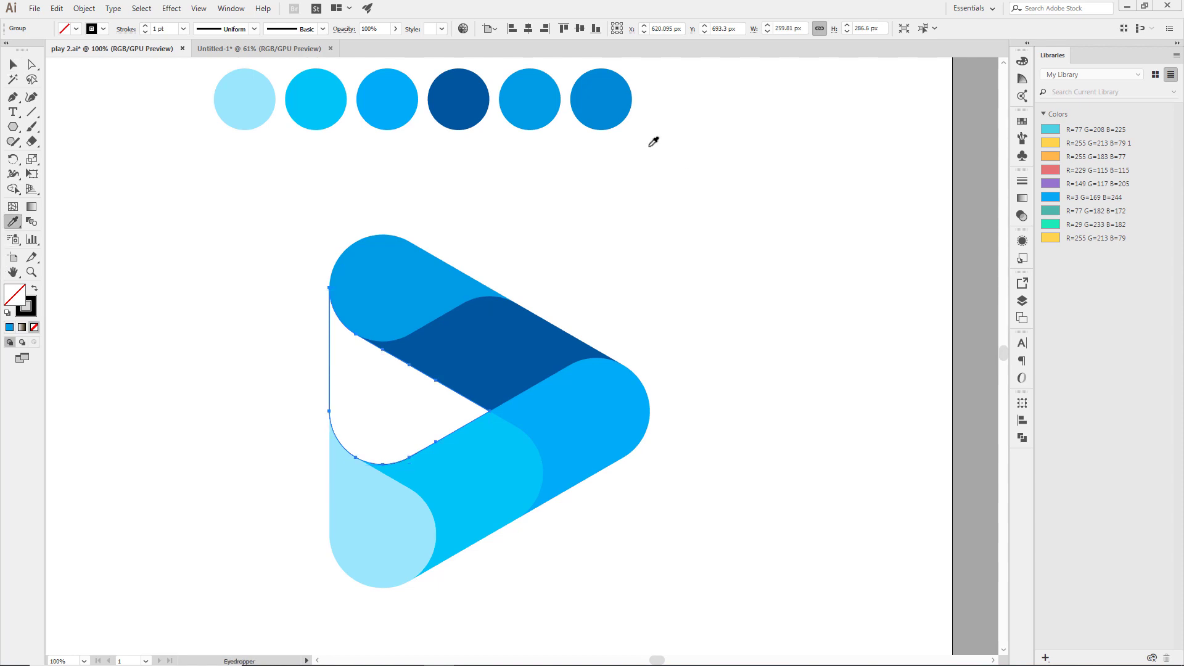
click(589, 95)
click(14, 65)
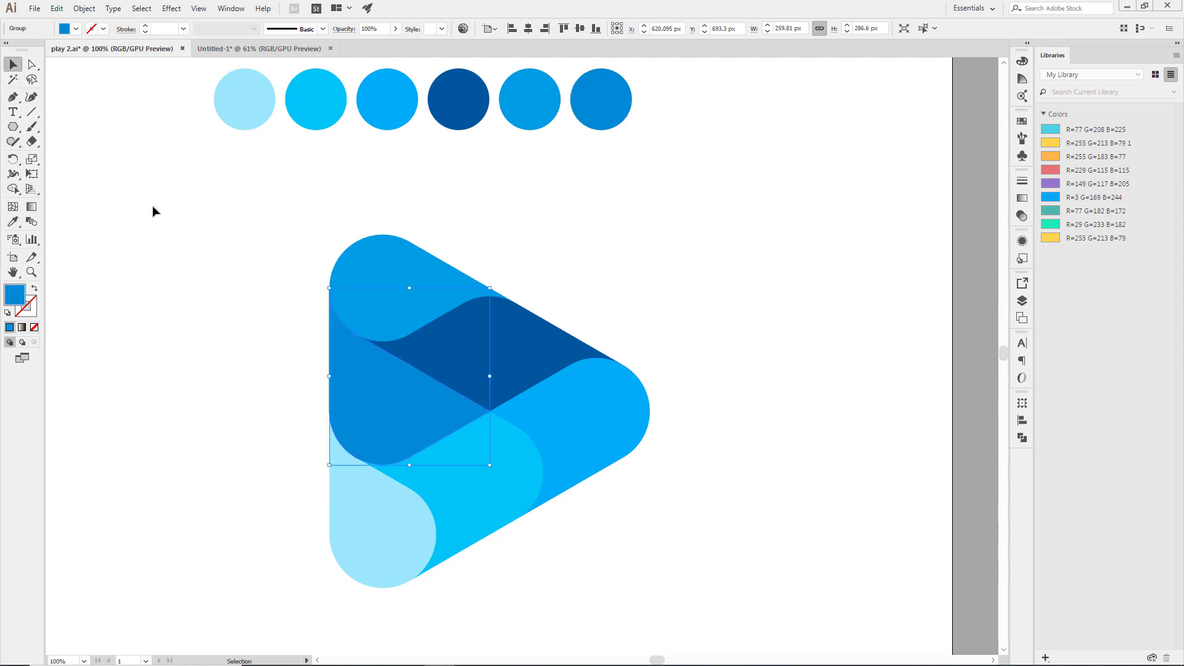
click(223, 263)
drag(224, 234, 705, 580)
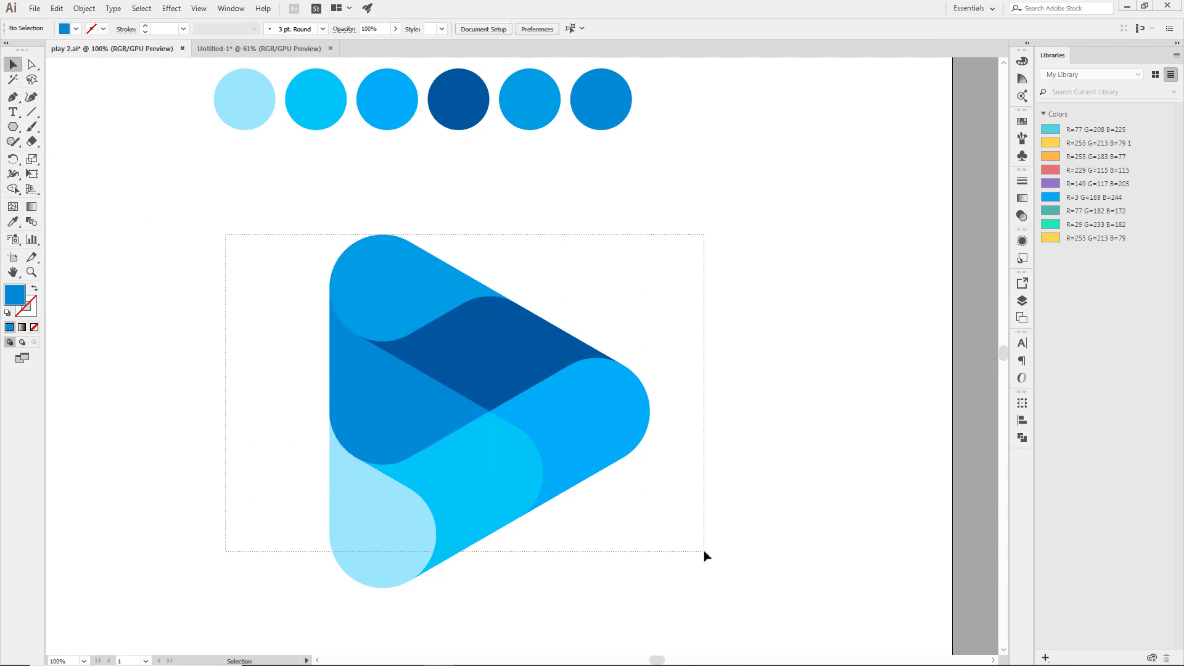
click(781, 534)
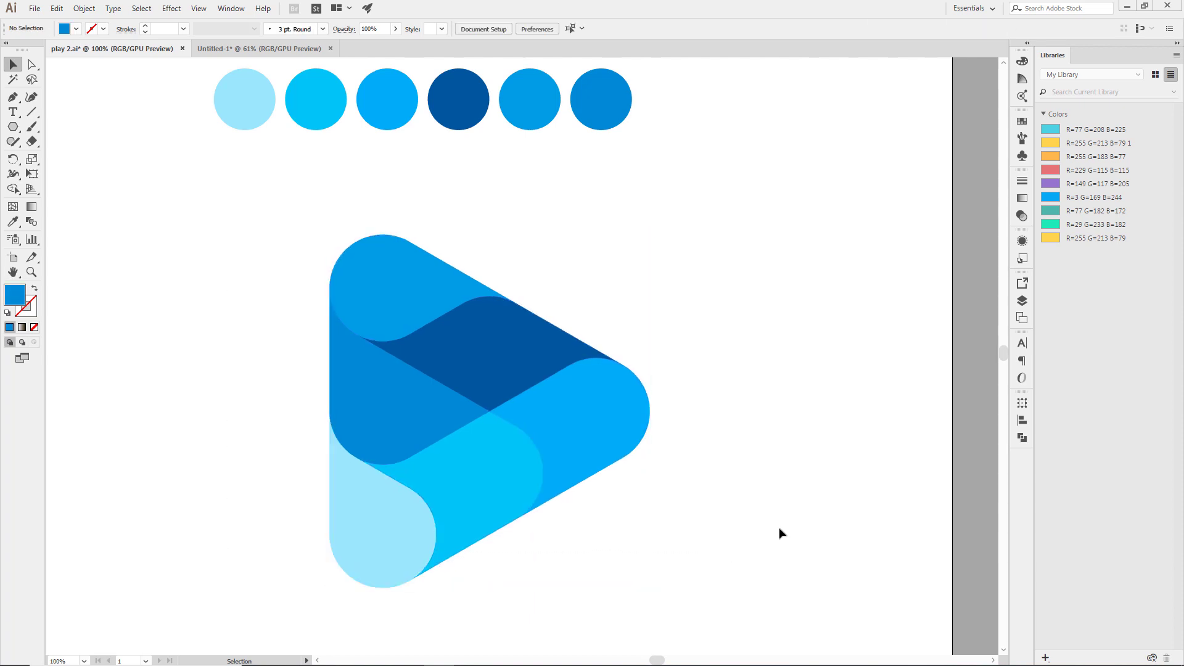
drag(678, 227, 232, 597)
click(221, 557)
click(380, 549)
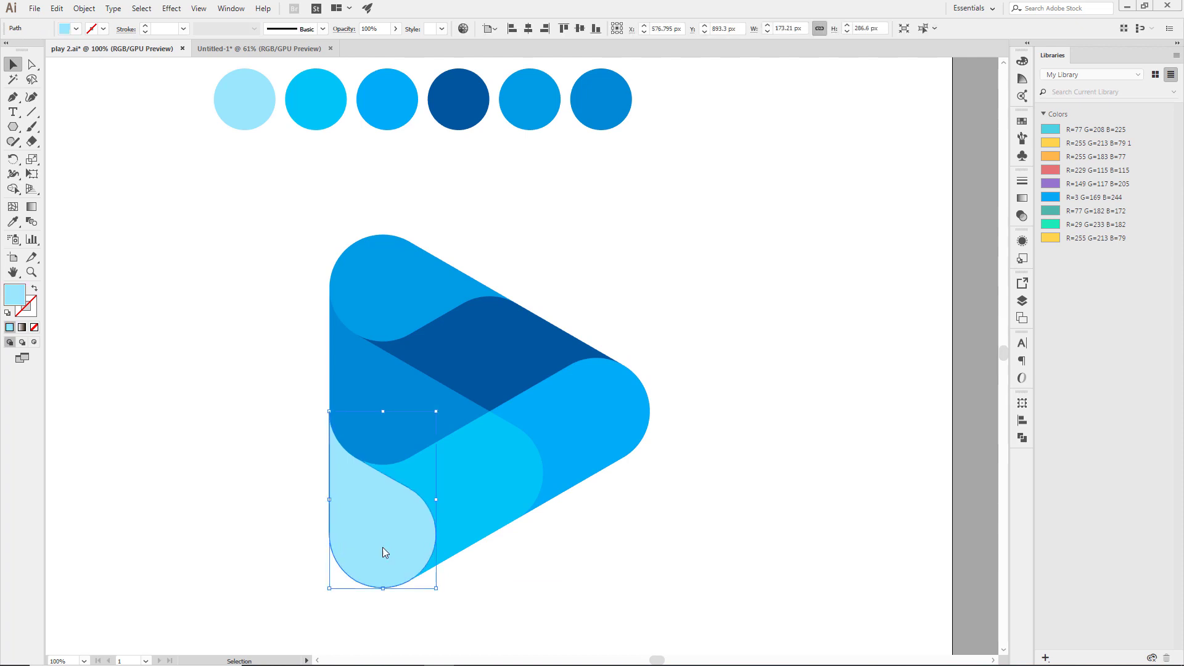
- Bring the light-blue bottom capsule to the front with Arrange > Bring to Front, then reselect it
right_click(383, 547)
click(246, 501)
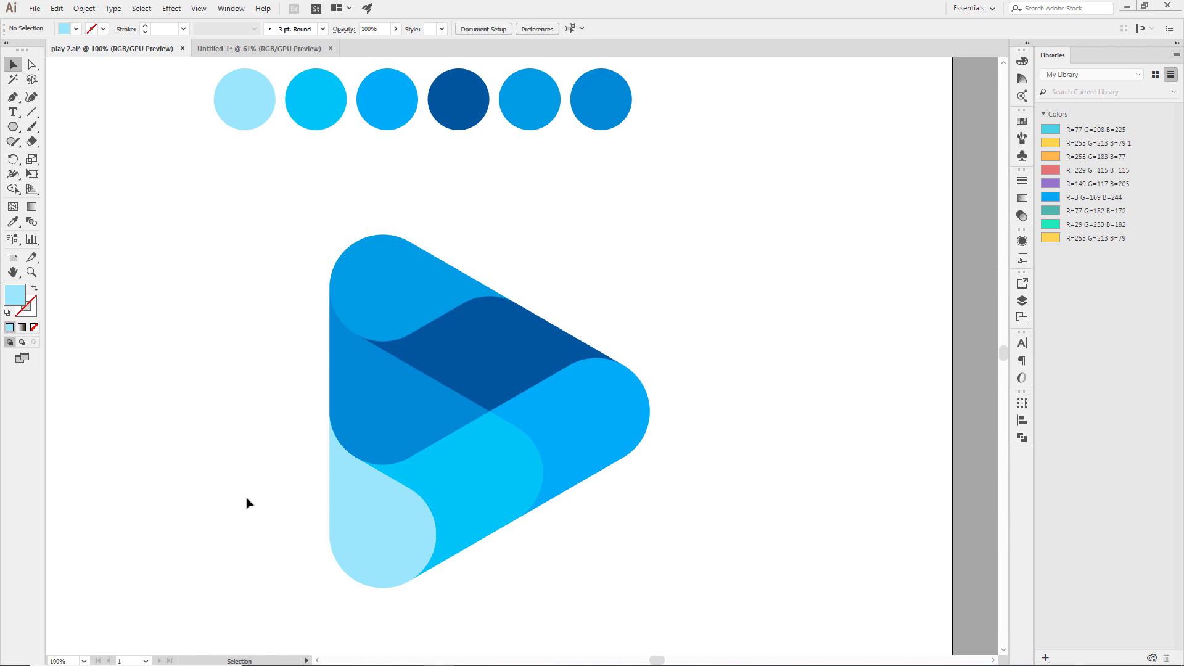
click(371, 537)
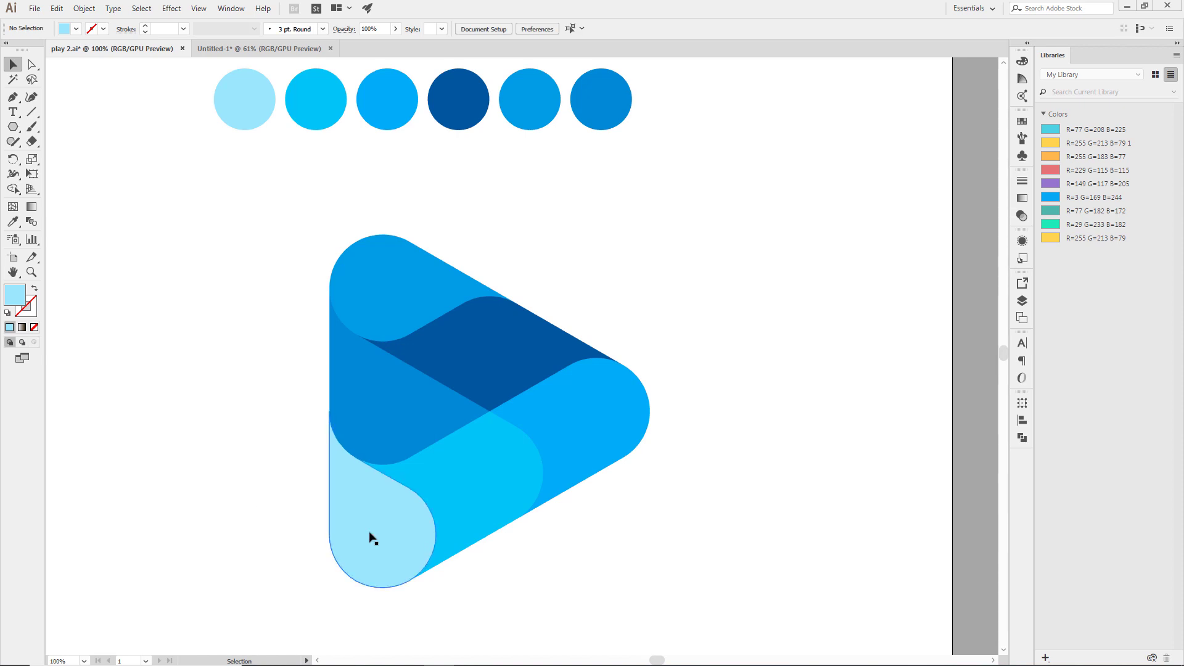
right_click(370, 534)
mouse_move(404, 468)
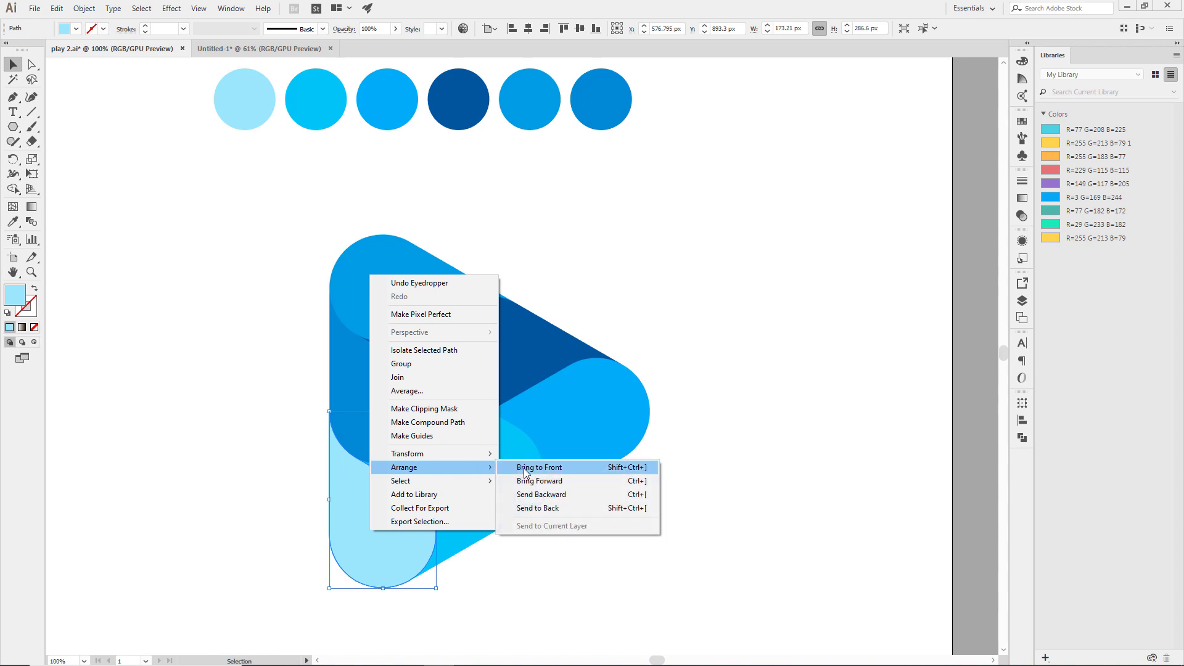
click(525, 473)
click(636, 550)
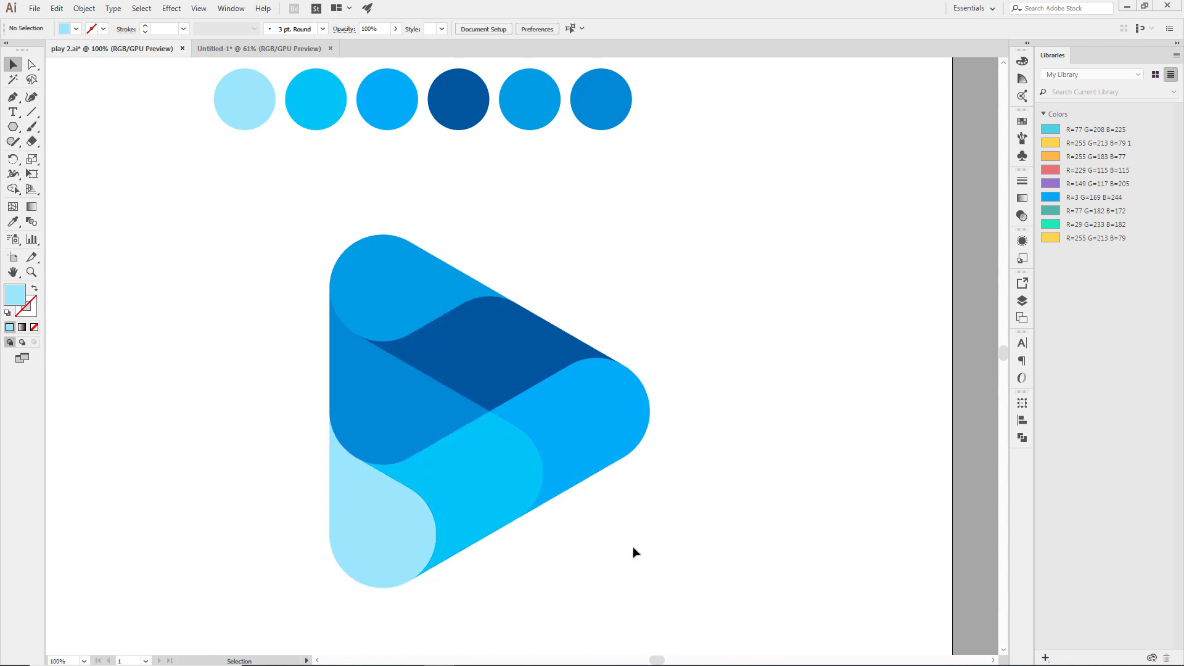
click(402, 523)
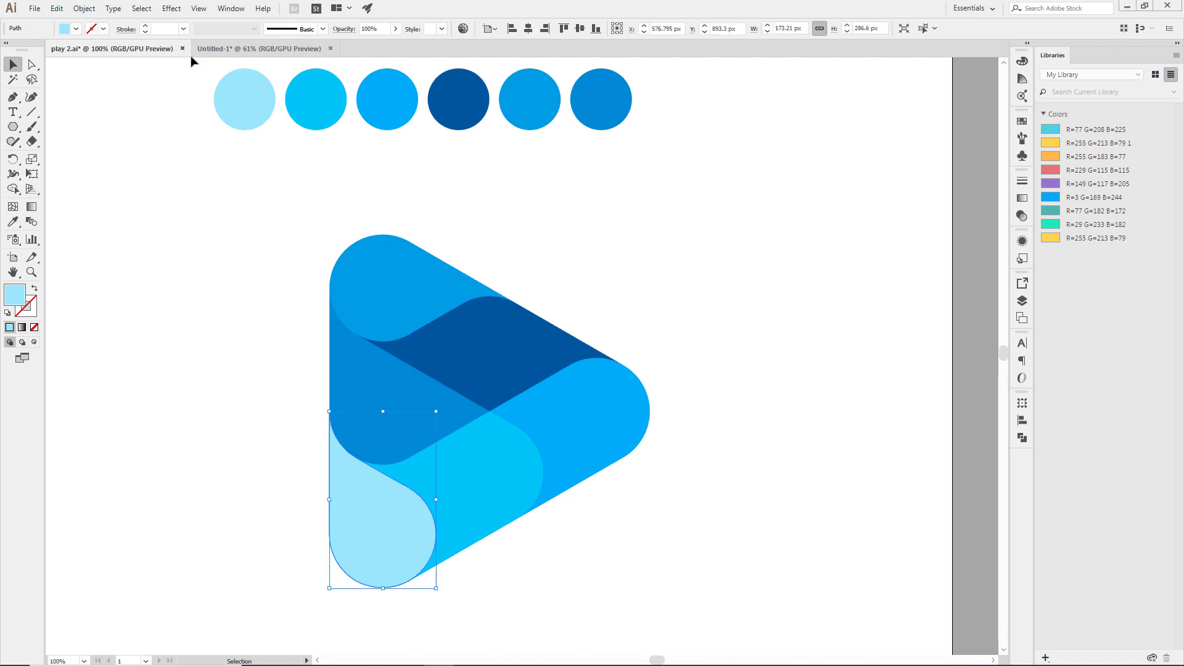
- Apply a Drop Shadow to the light-blue capsule: 23% opacity, X 2 px, Y -4 px, blur 4 px
click(173, 9)
mouse_move(187, 148)
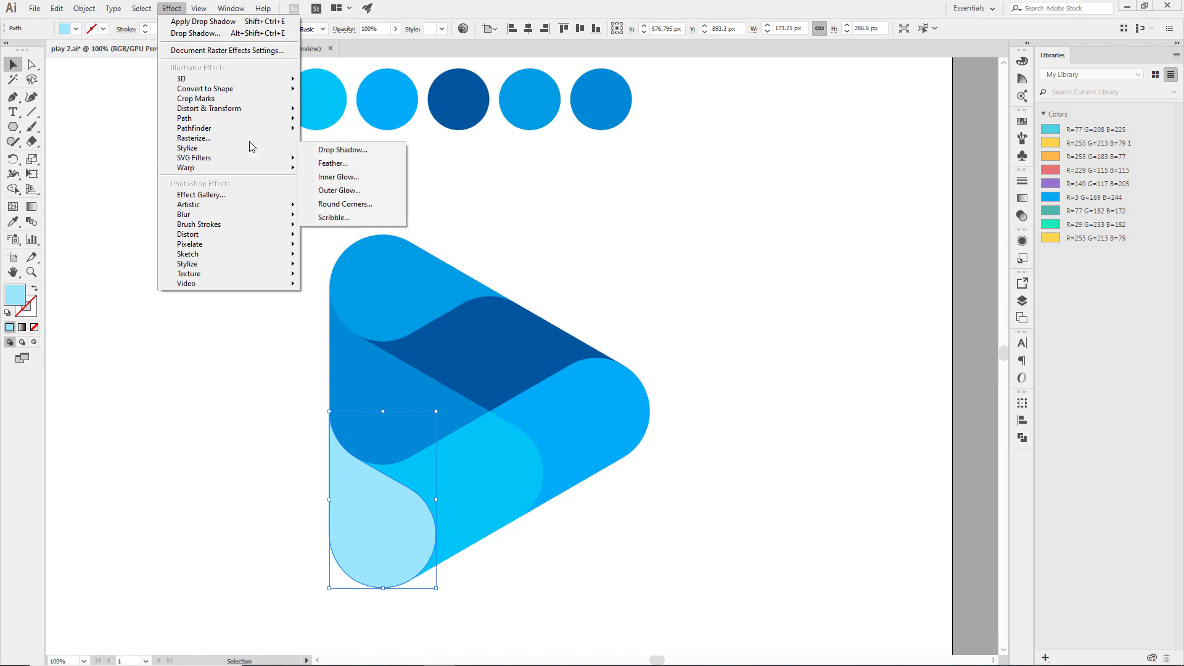
click(340, 150)
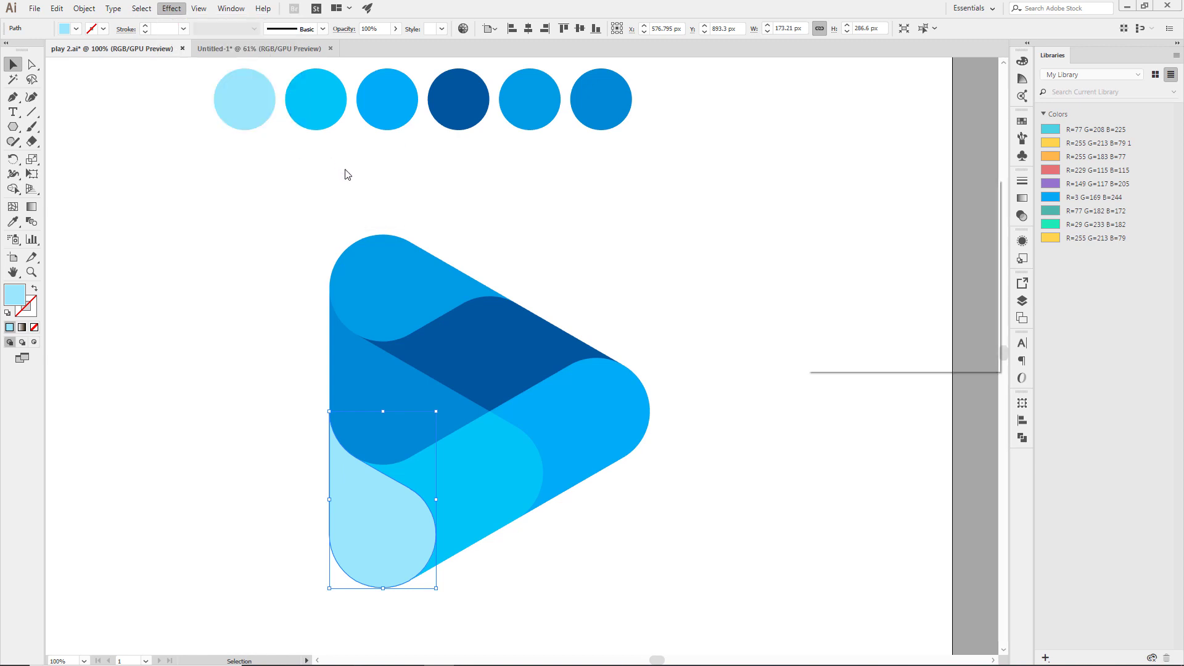
click(825, 341)
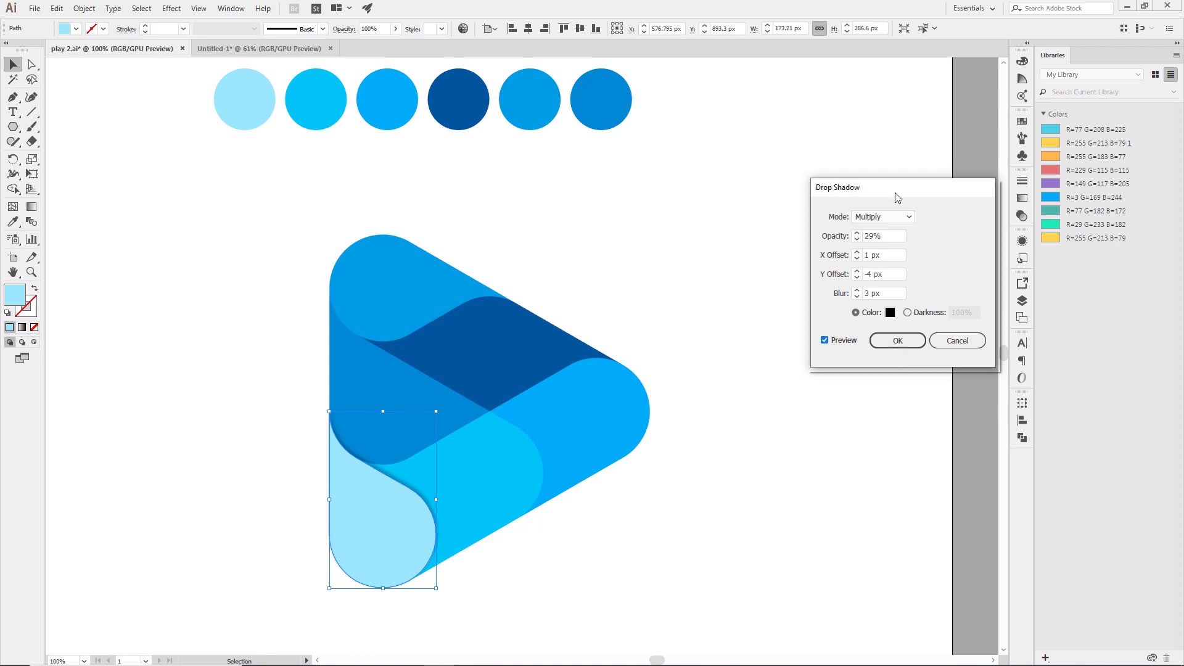
drag(893, 188, 643, 175)
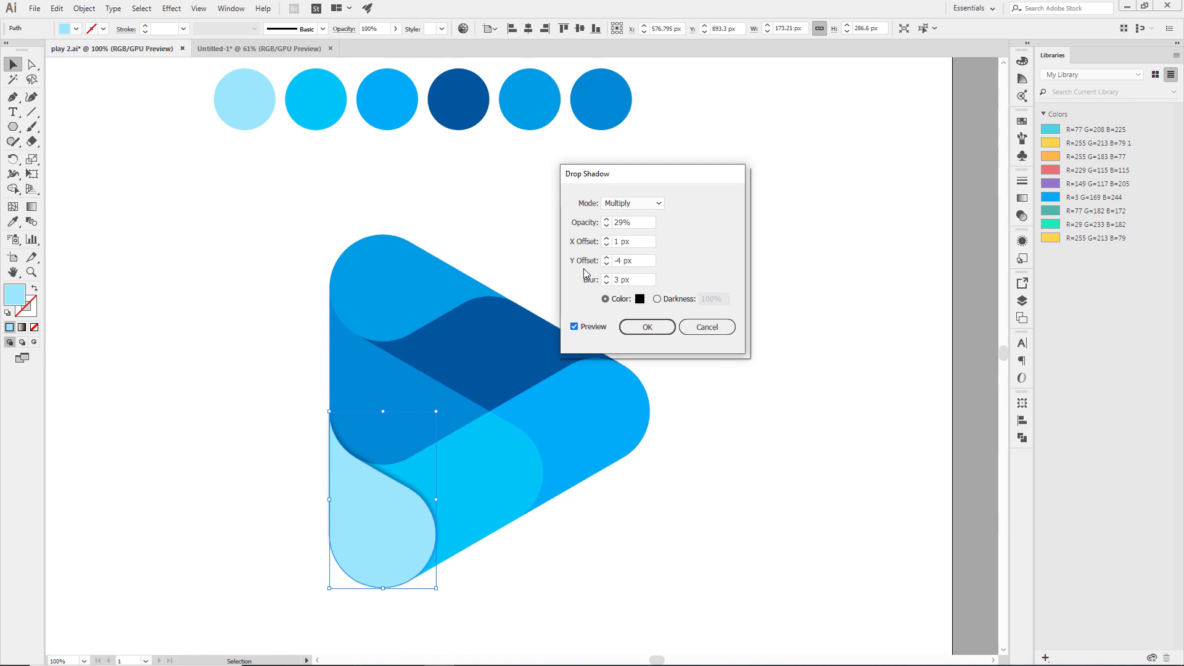
click(608, 238)
click(606, 246)
click(608, 238)
click(607, 227)
click(607, 227)
click(607, 277)
click(657, 329)
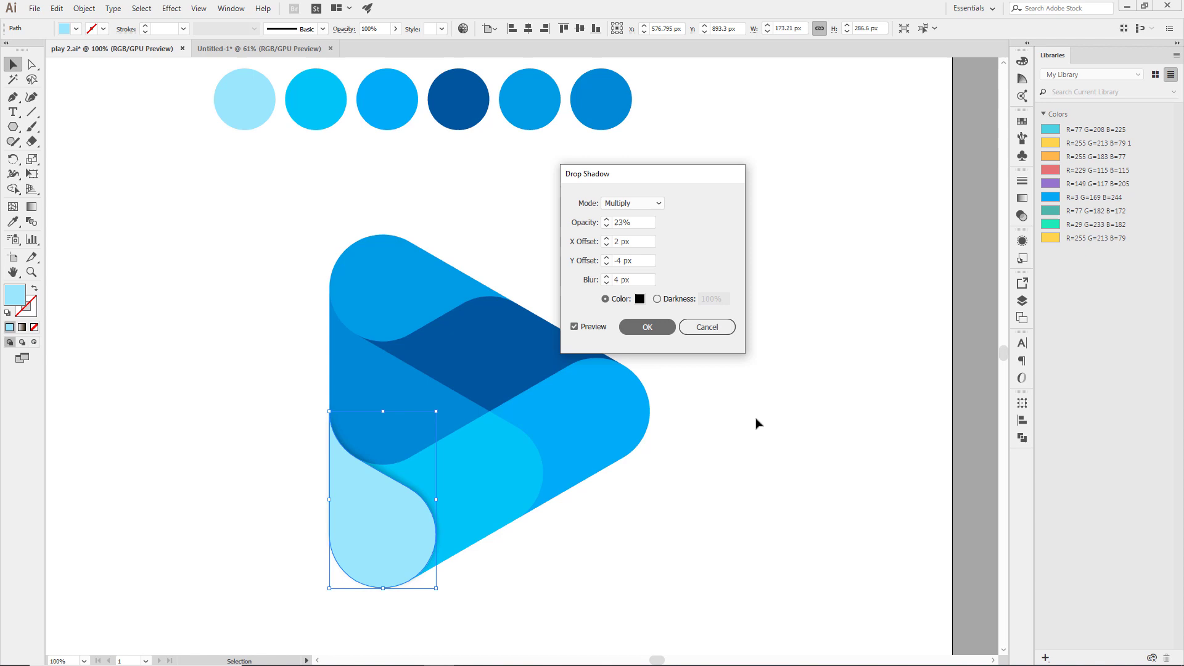
click(801, 431)
- Apply a Drop Shadow to the cyan capsule: 23% opacity, X 3 px, Y -4 px, blur 4 px
click(499, 456)
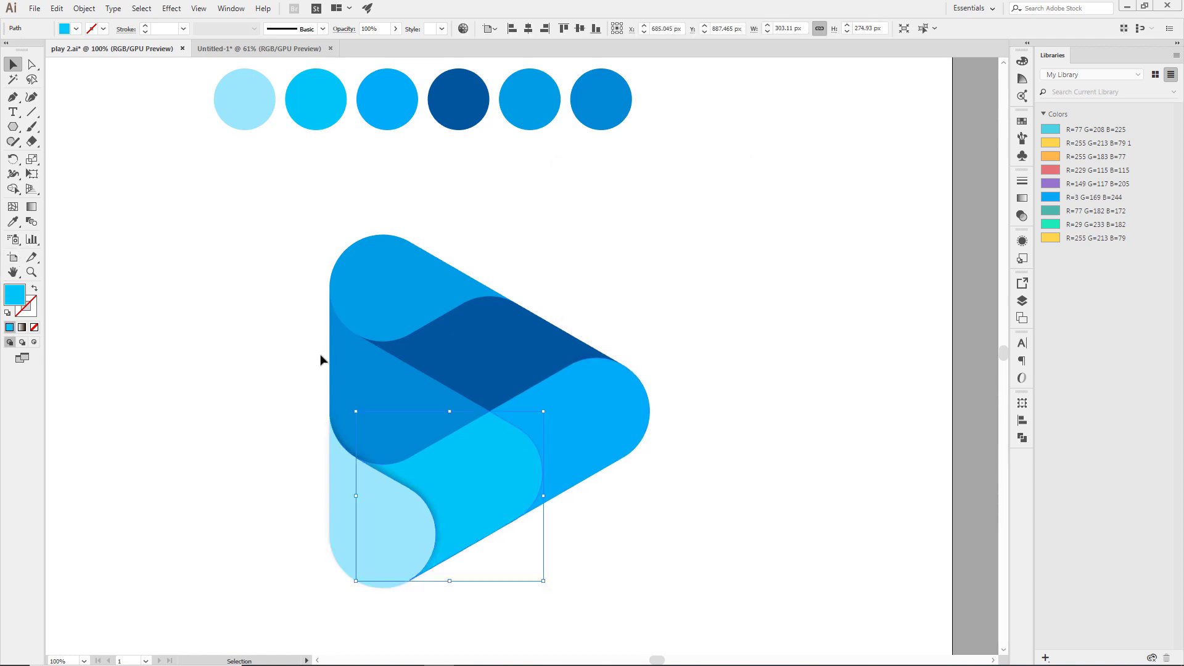
click(171, 8)
mouse_move(279, 149)
click(338, 149)
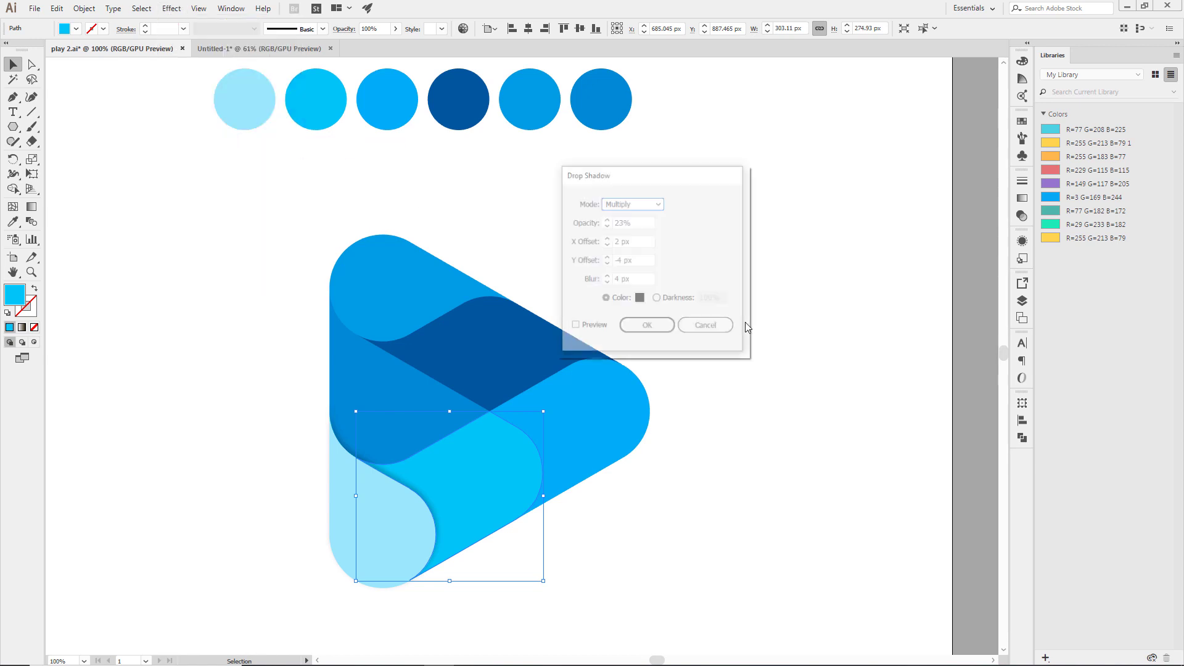
click(574, 327)
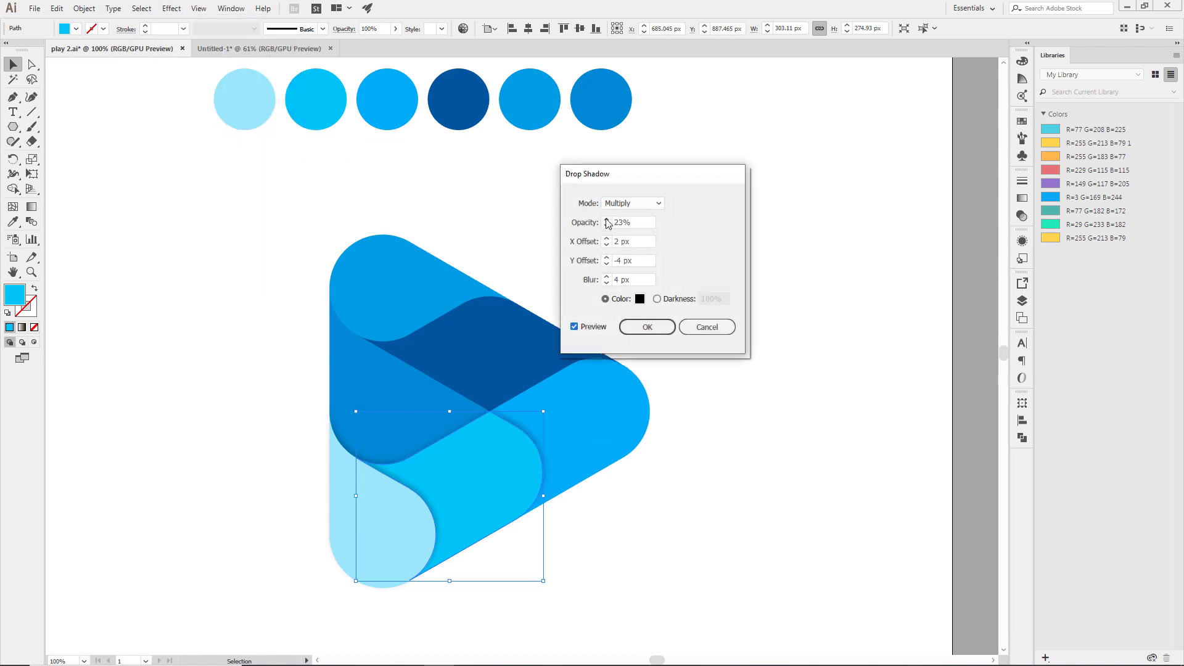
click(606, 257)
click(606, 257)
click(606, 265)
click(606, 264)
click(606, 238)
click(607, 244)
click(634, 328)
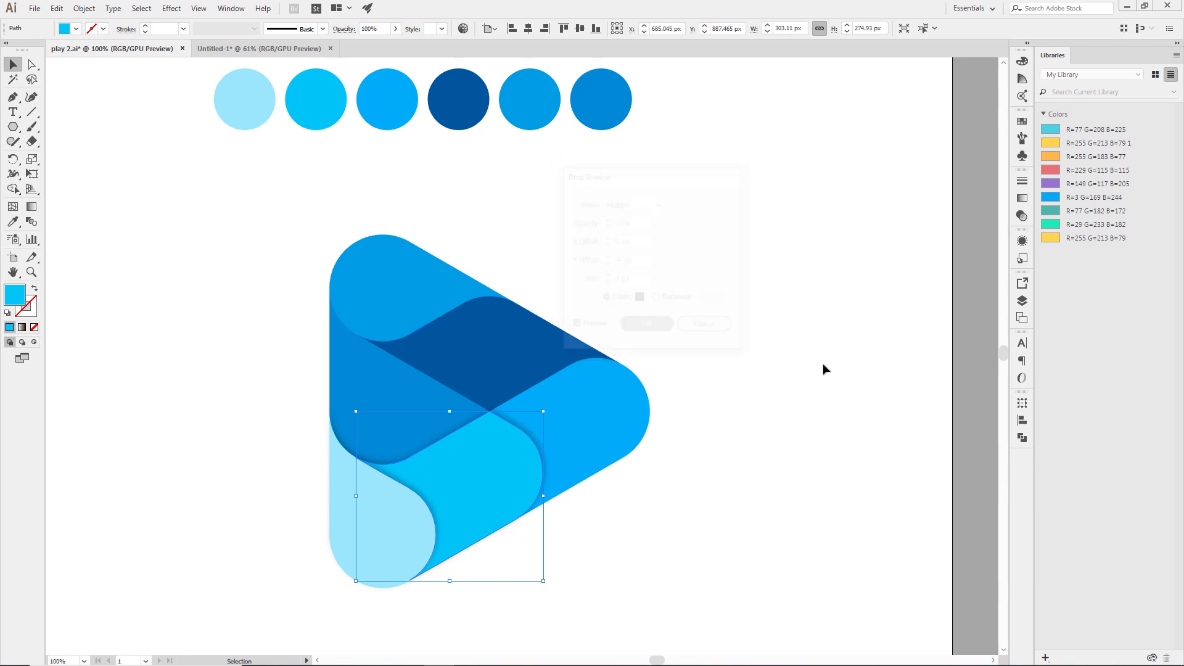
click(824, 368)
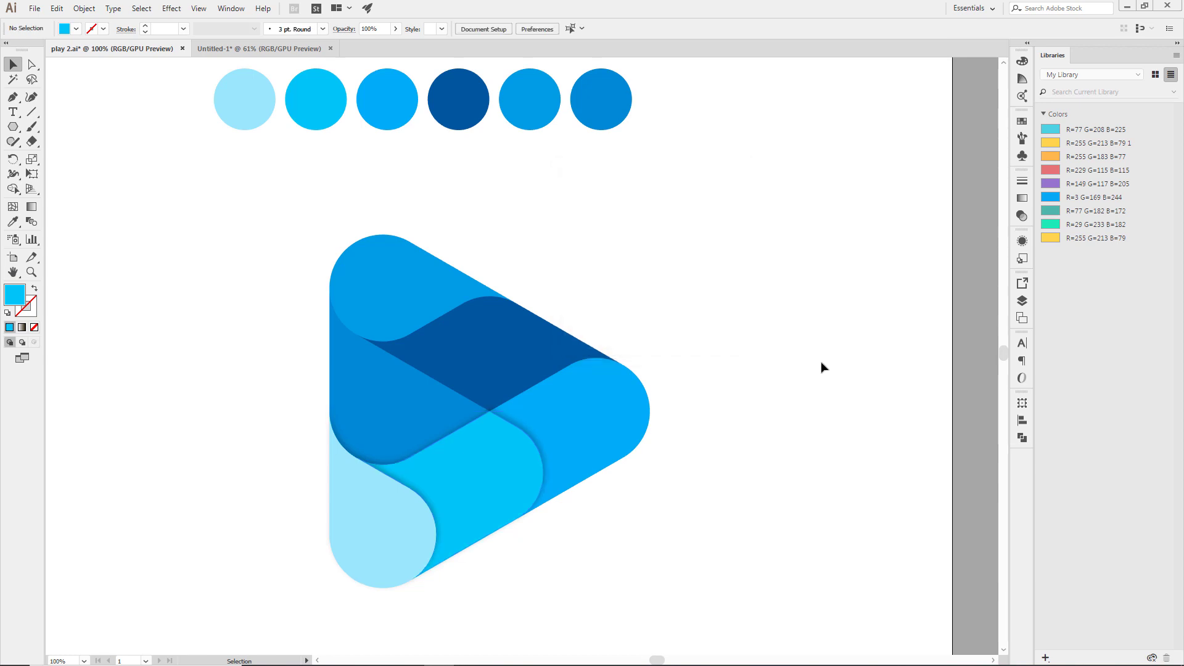
- Bring the medium-blue left group to the front of the stack
click(426, 425)
click(490, 479)
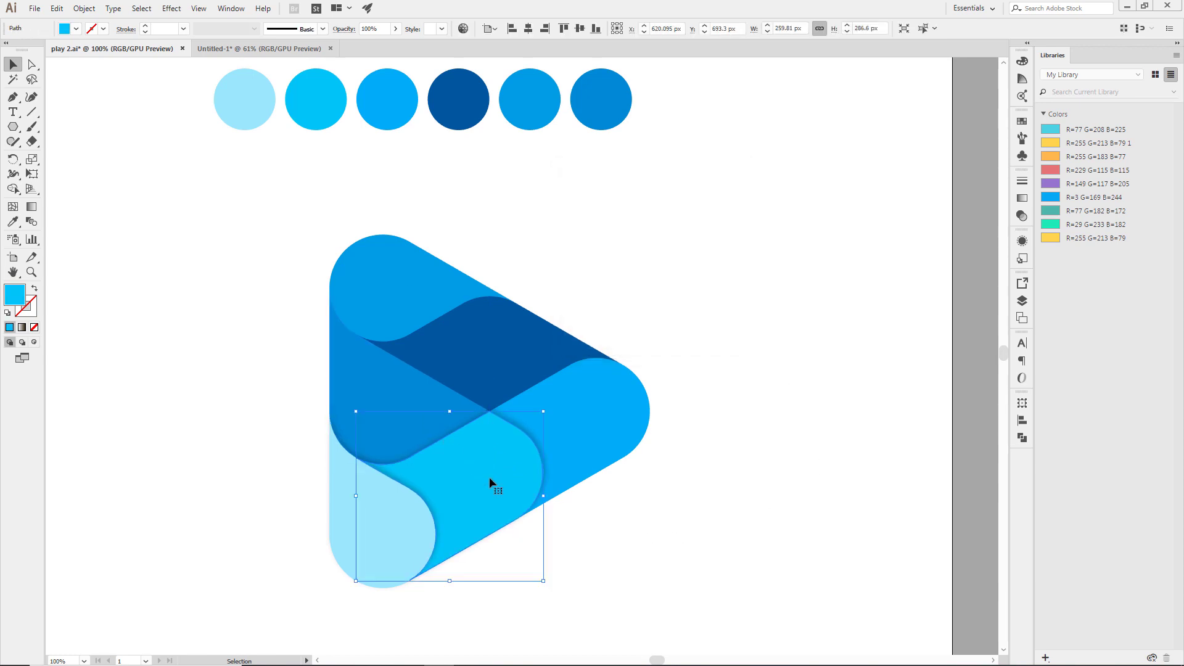
click(205, 412)
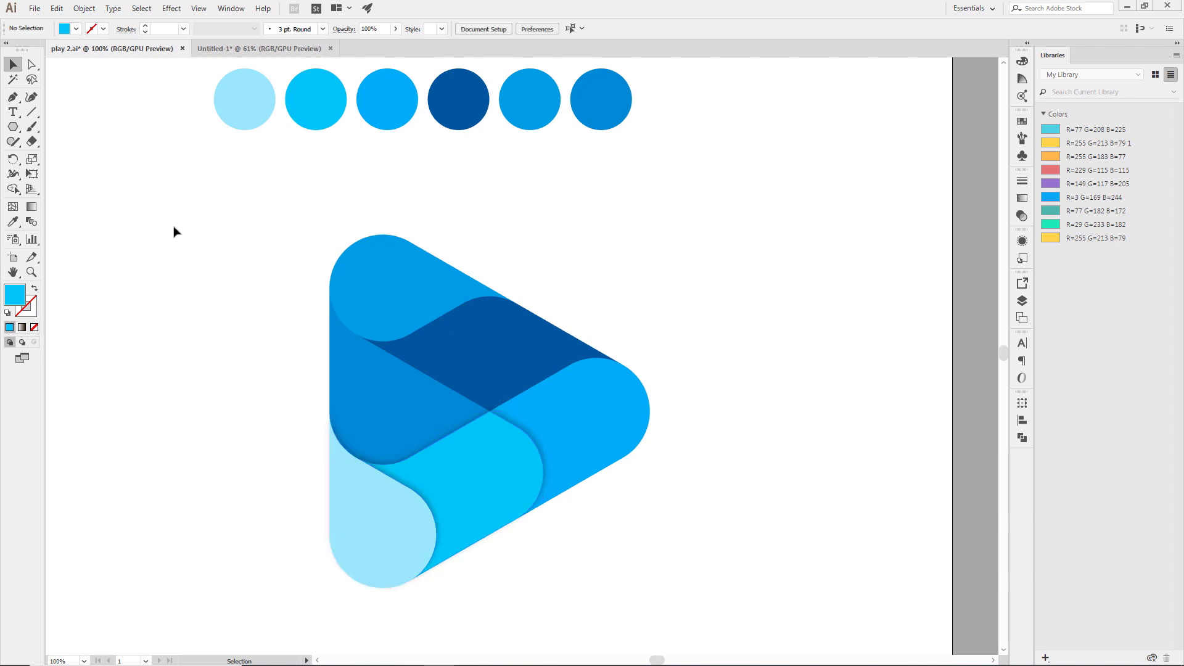
click(375, 408)
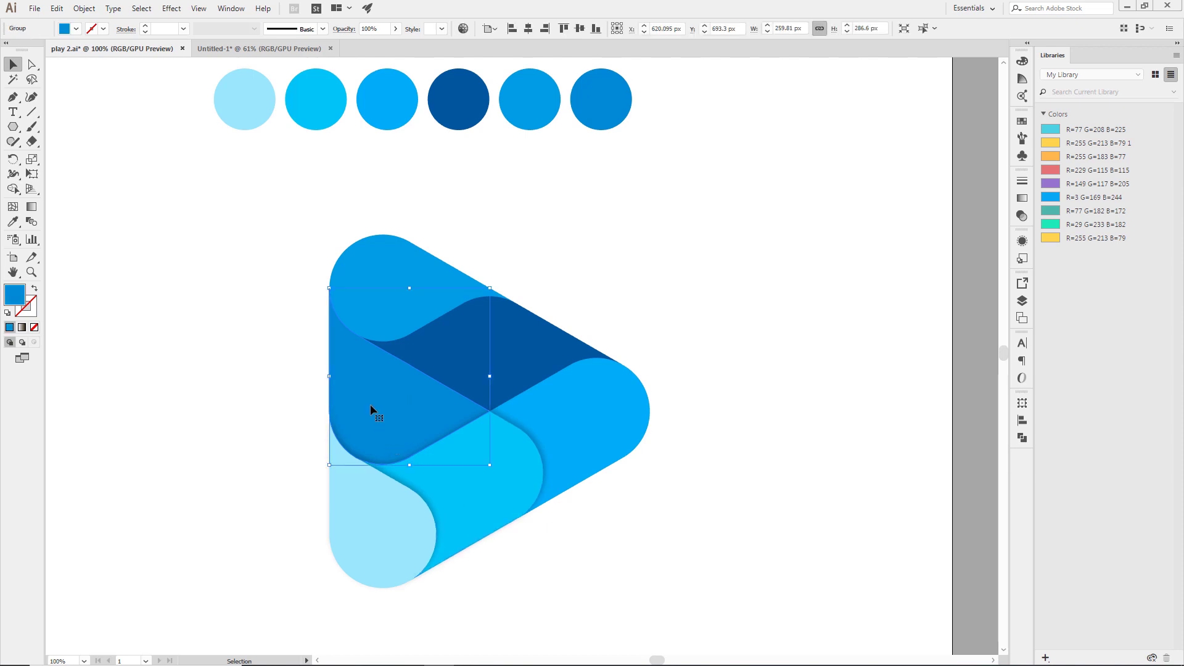
click(263, 396)
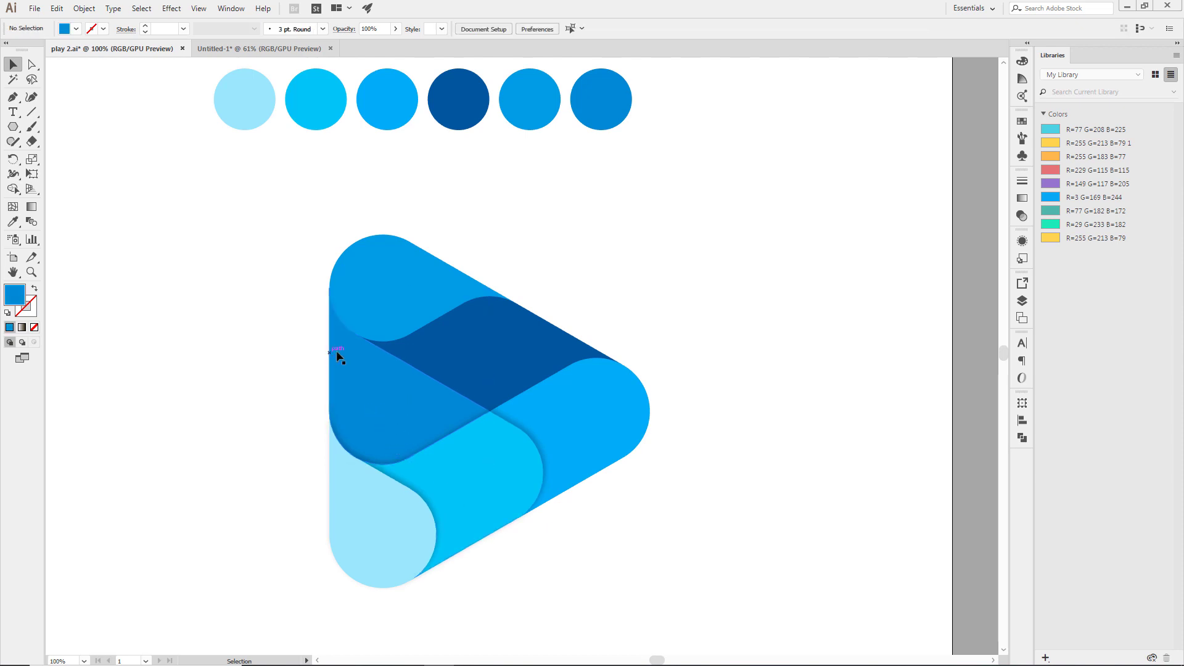
click(348, 356)
right_click(348, 358)
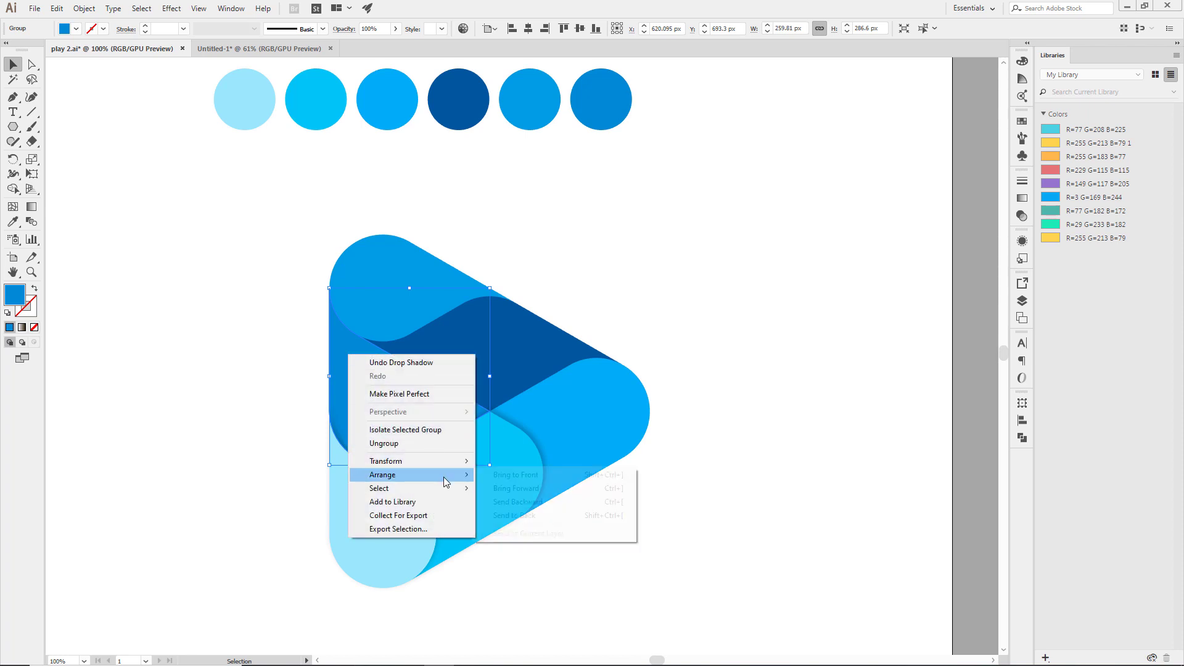
click(515, 474)
click(842, 519)
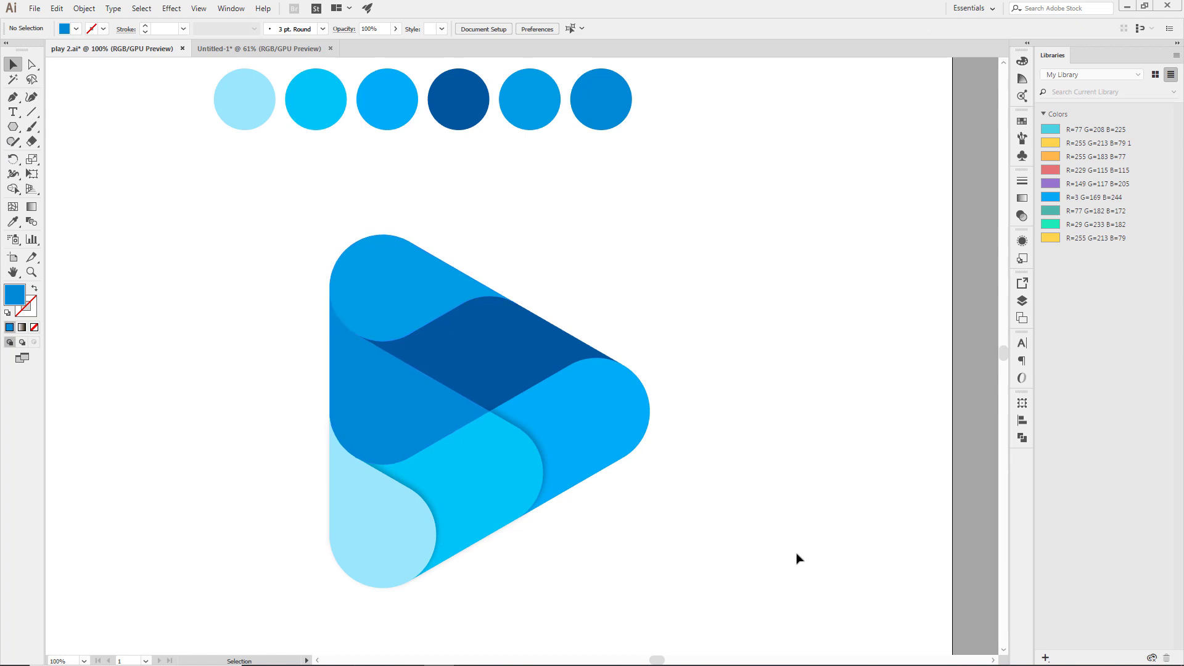
click(410, 413)
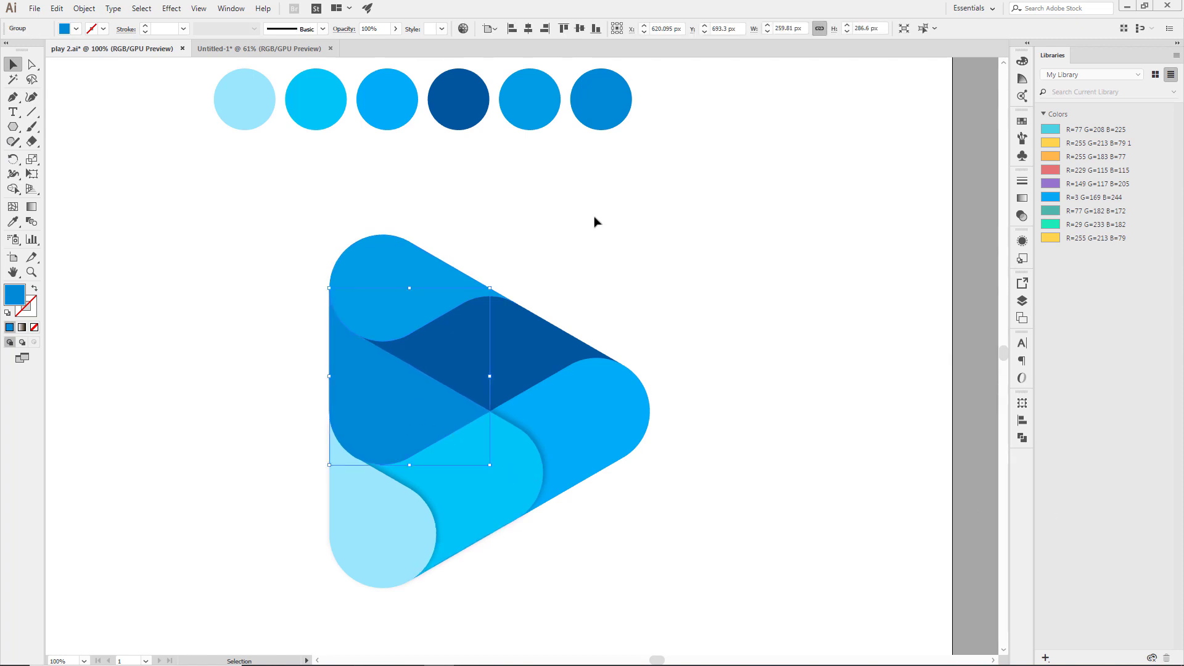
click(683, 344)
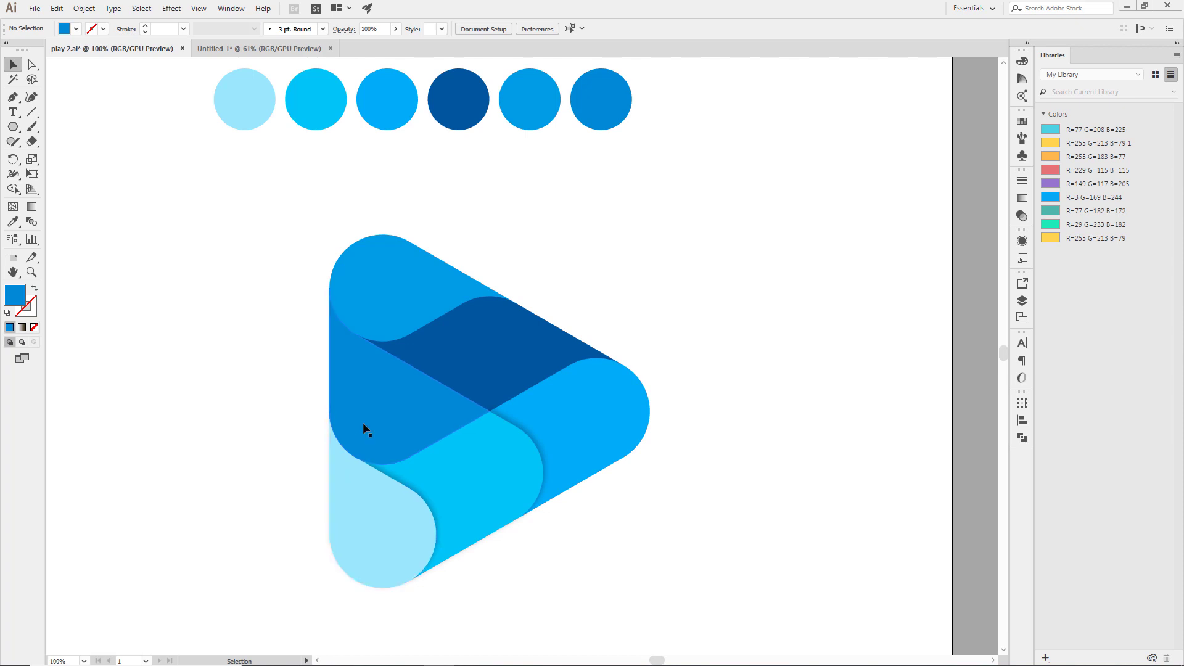
- Send the light-blue capsule one step backward
click(353, 515)
right_click(356, 517)
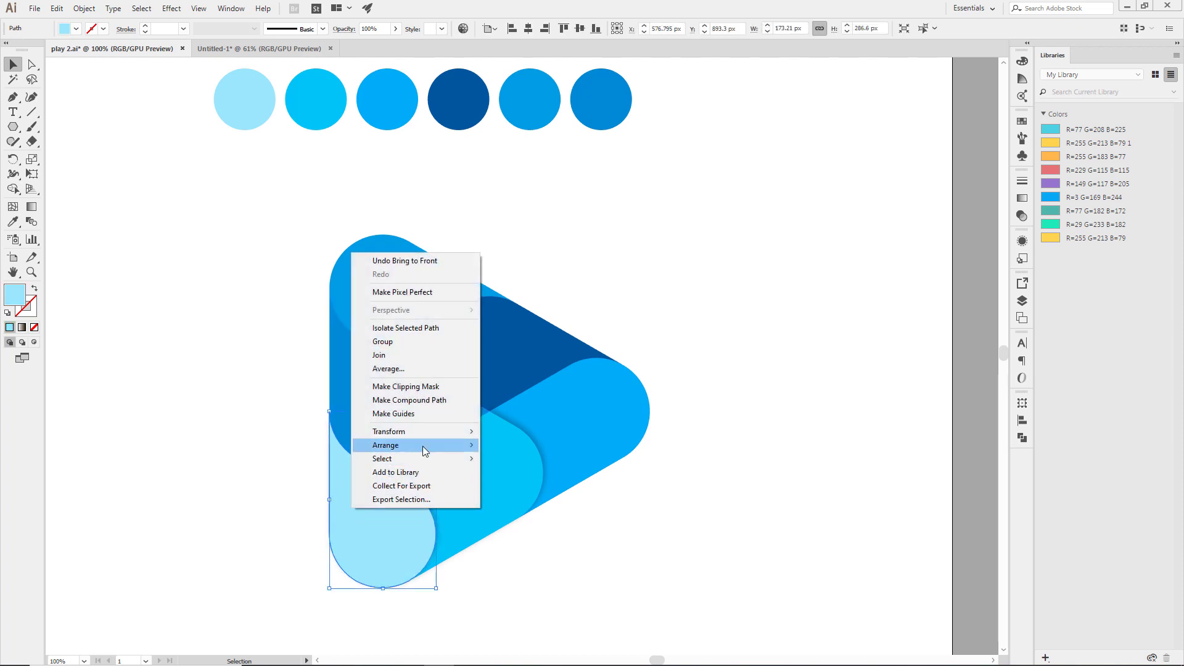
mouse_move(386, 445)
click(512, 472)
click(247, 471)
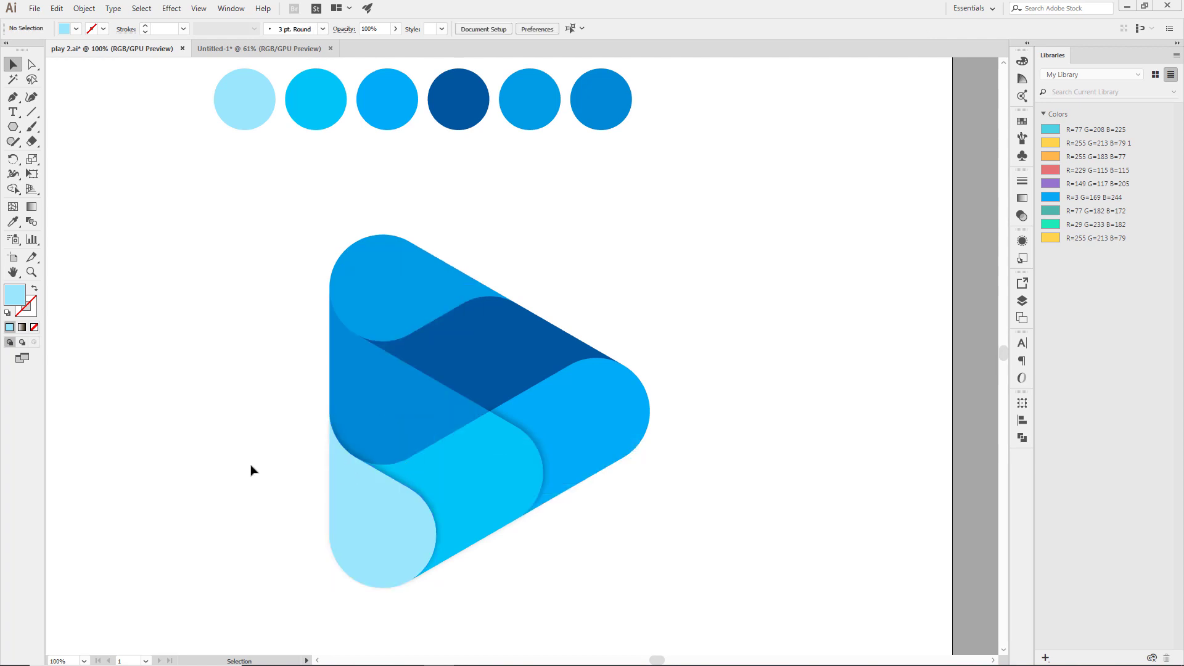
- Give the medium-blue group a 23% drop shadow: X 3 px, Y -4 px, blur 4 px
click(373, 427)
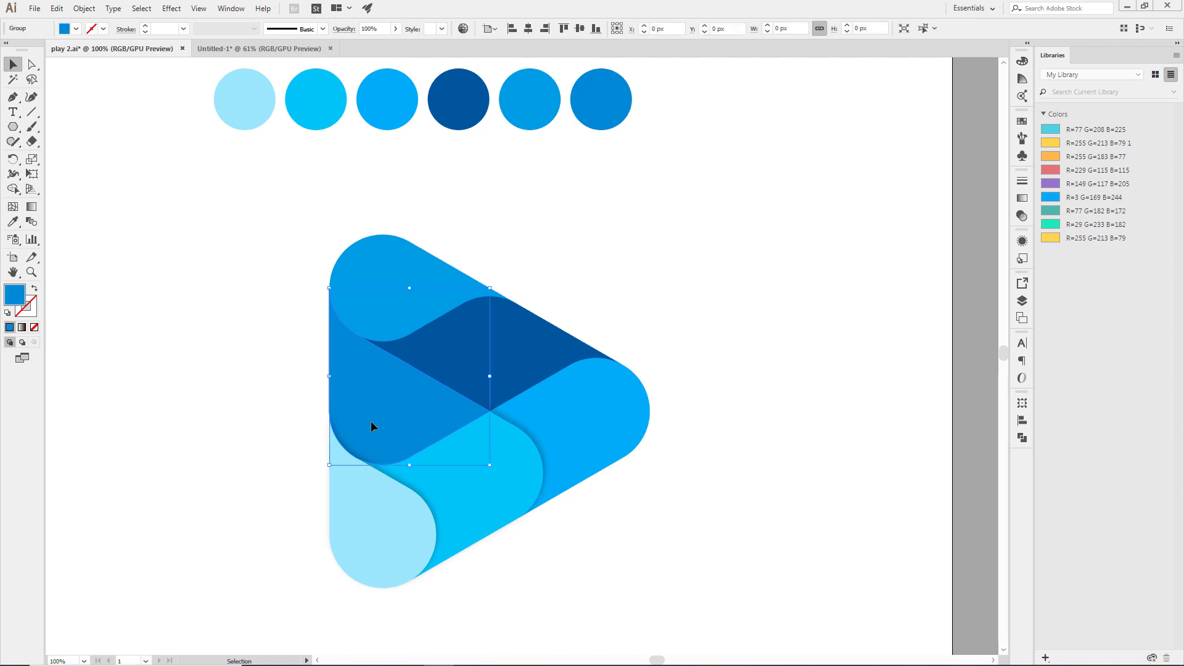
click(172, 8)
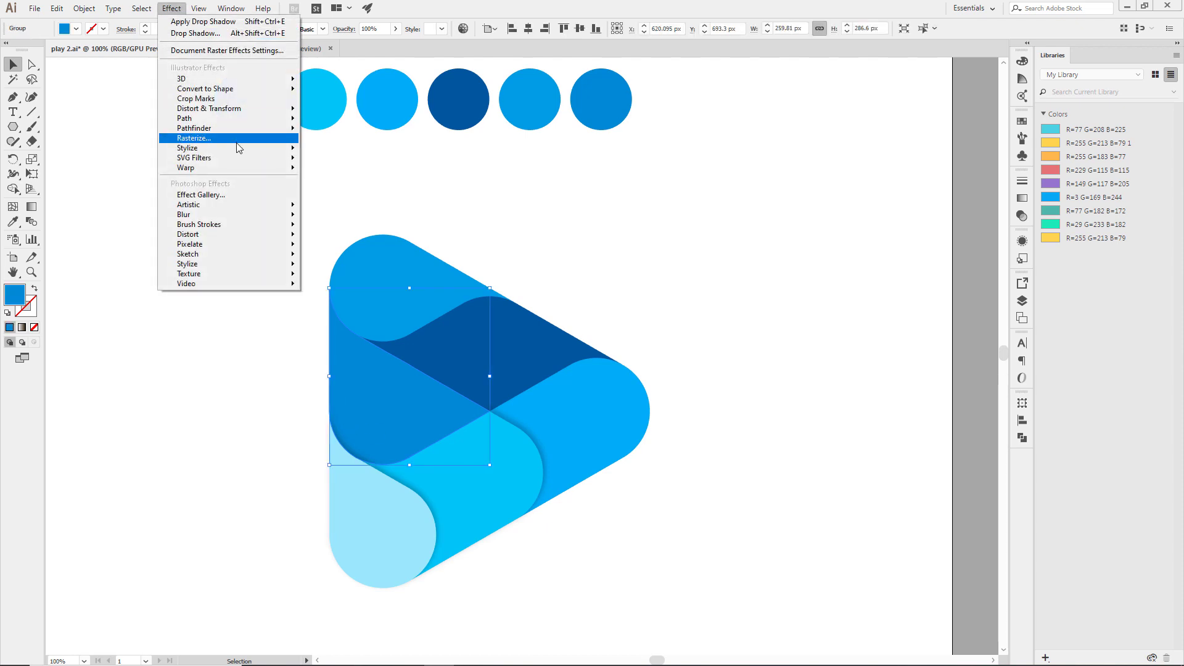
mouse_move(188, 148)
click(320, 150)
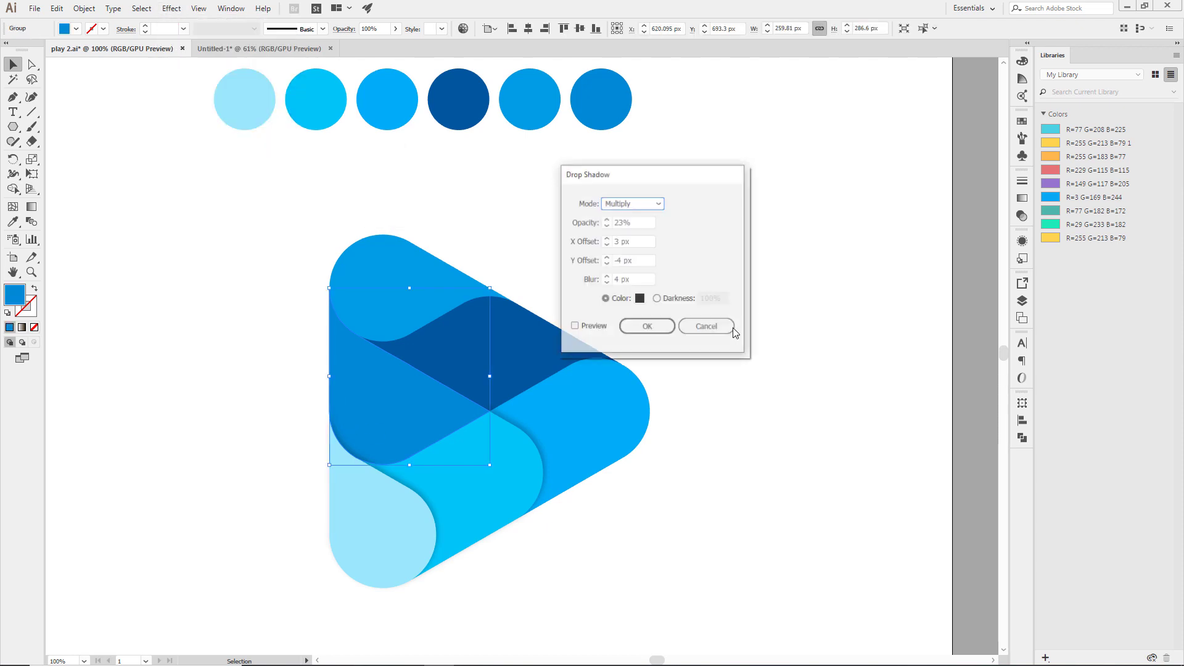
click(574, 327)
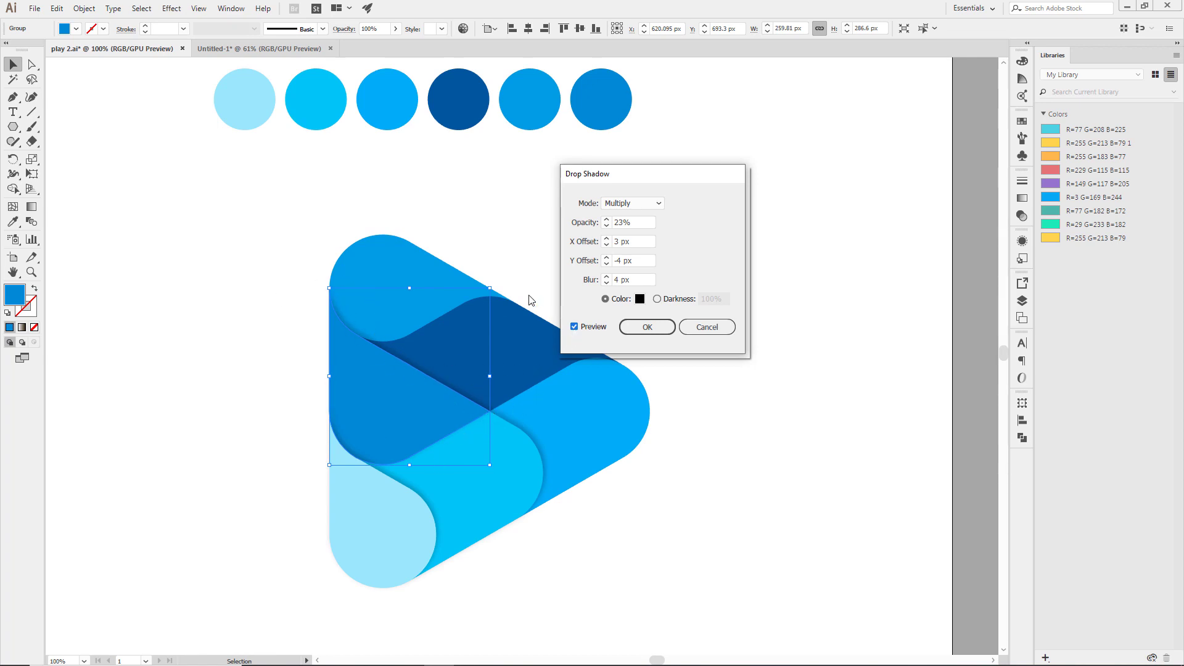
click(608, 246)
click(607, 239)
click(642, 328)
click(814, 296)
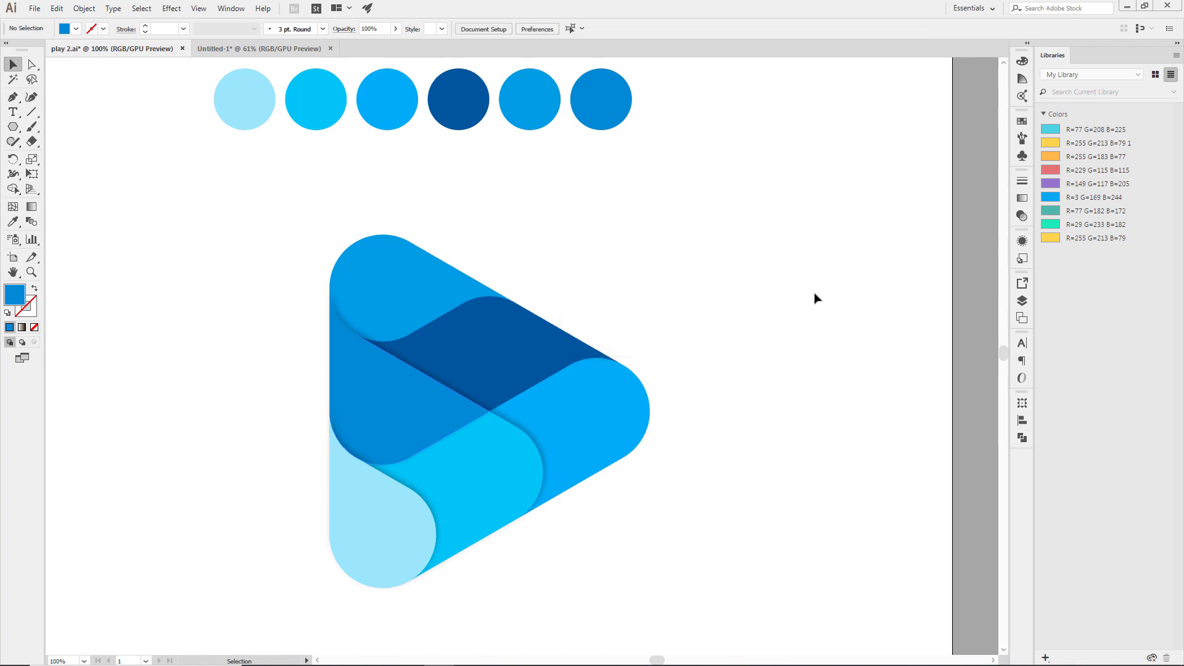
- Add a 23% drop shadow to the top capsule, offset left (X -5 px) and downward
click(419, 274)
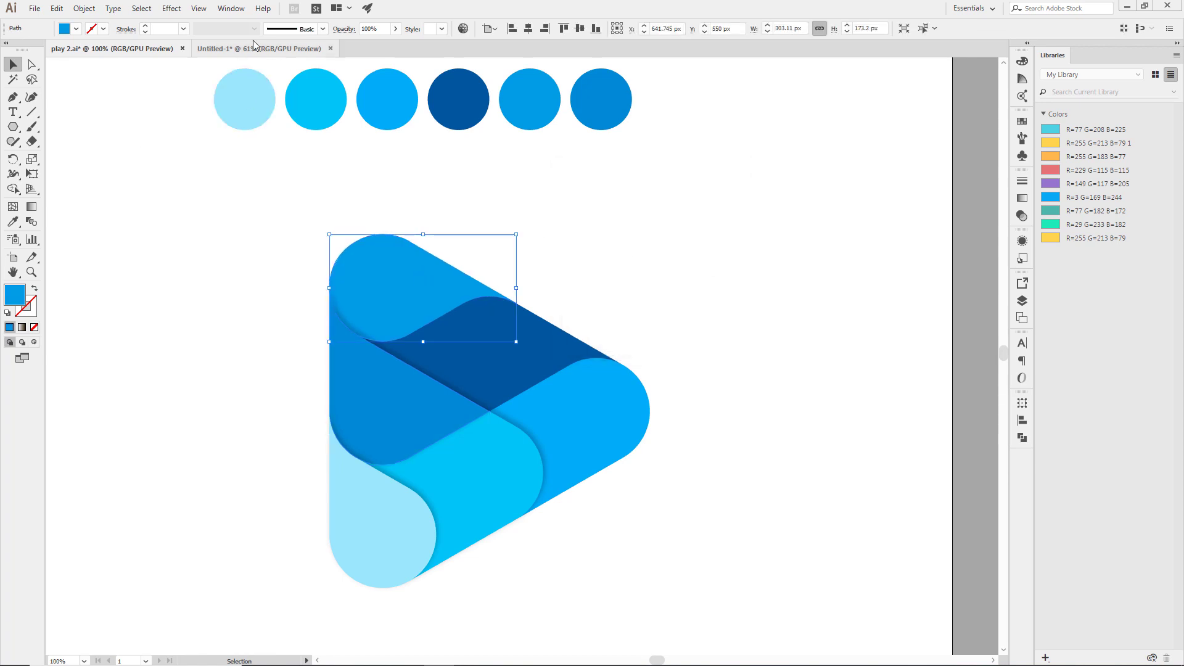
click(166, 8)
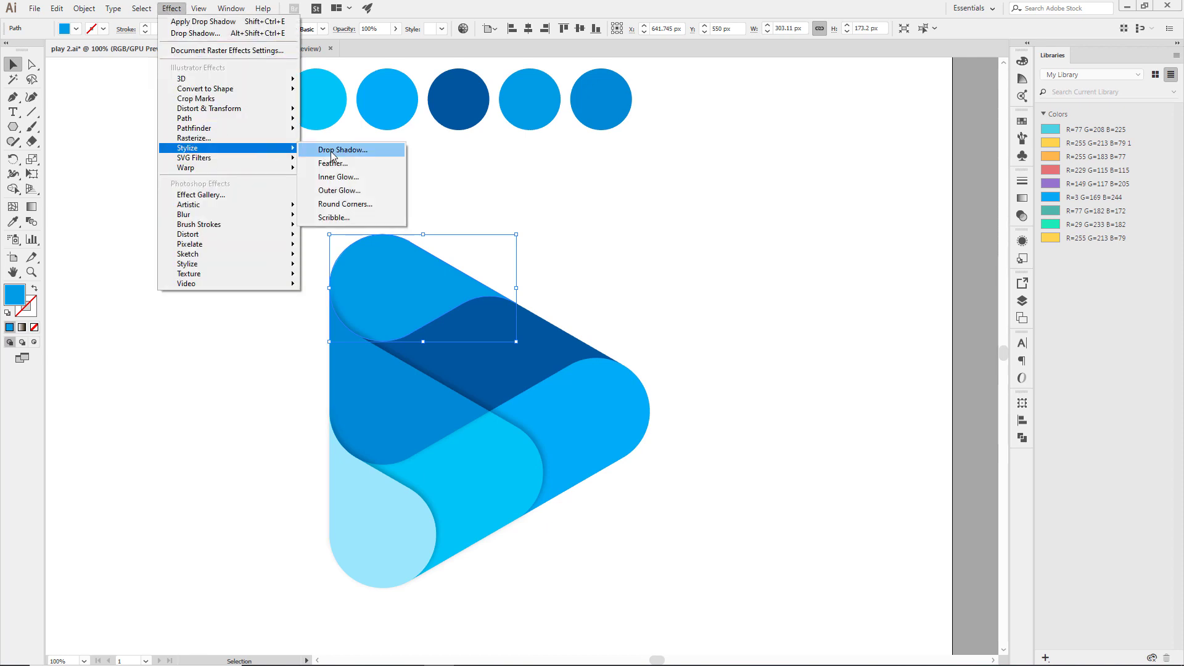
click(342, 149)
click(574, 326)
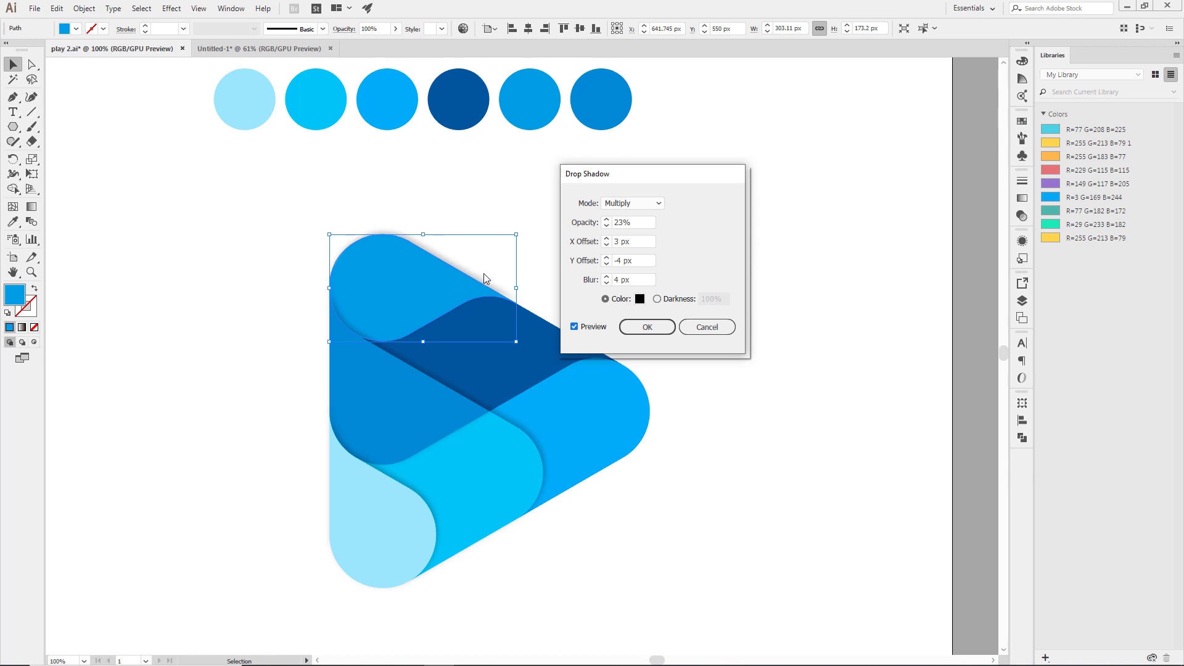
click(607, 245)
click(607, 245)
click(606, 245)
click(607, 245)
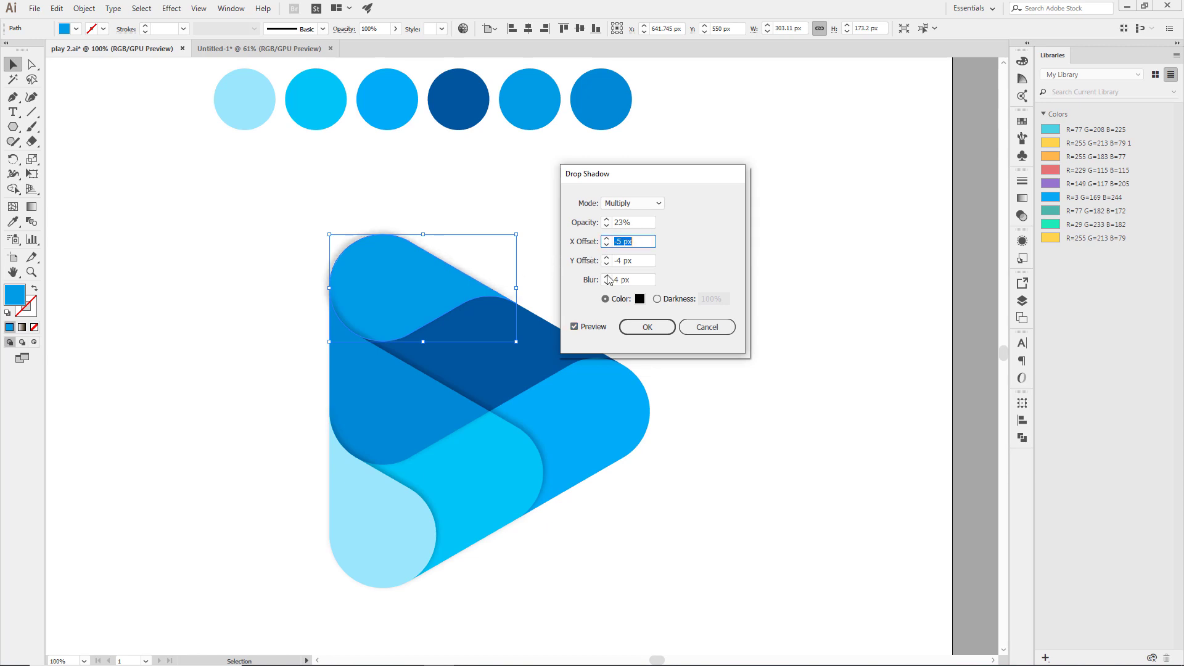
click(607, 264)
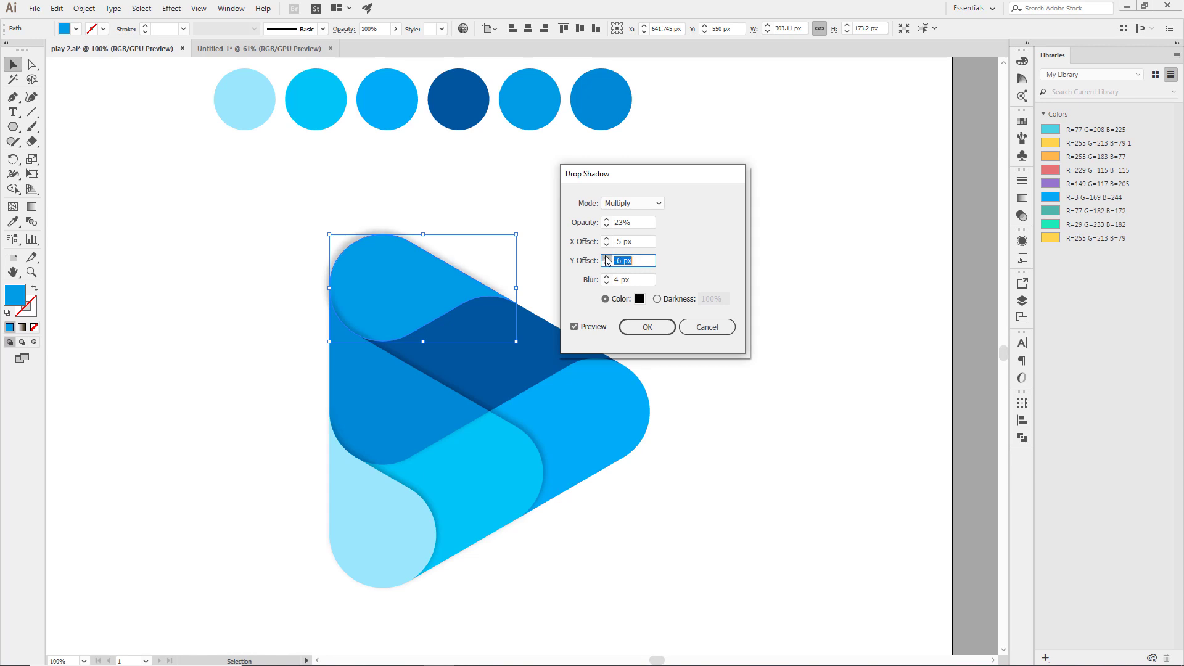
click(606, 257)
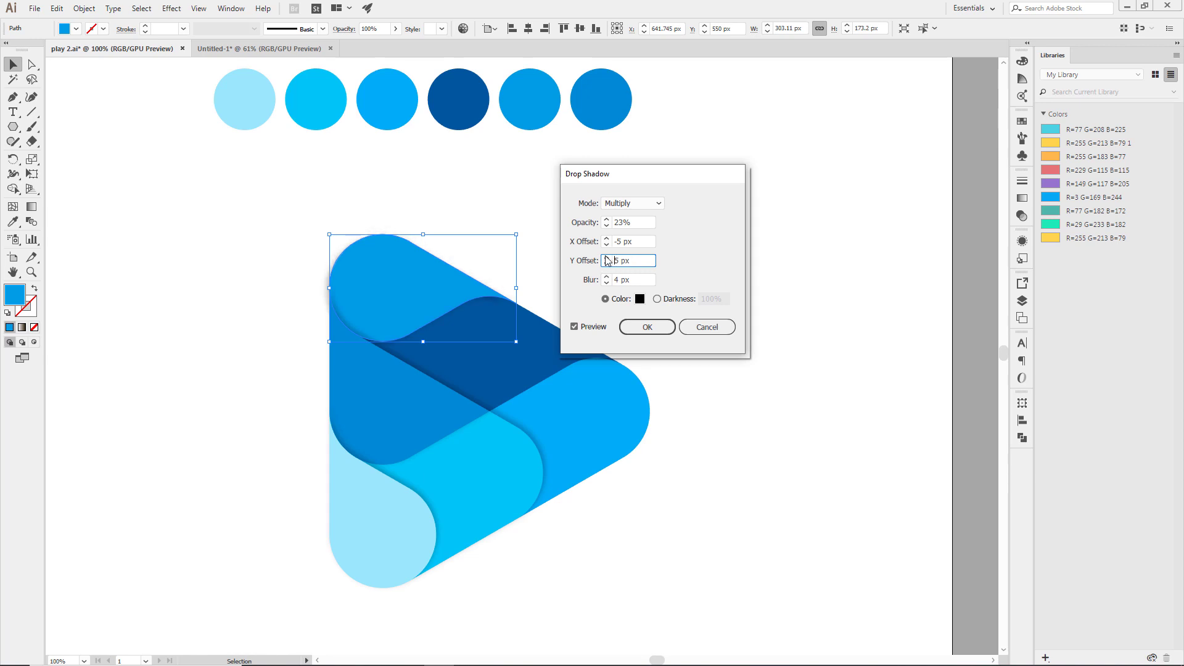
click(606, 257)
click(645, 327)
click(788, 294)
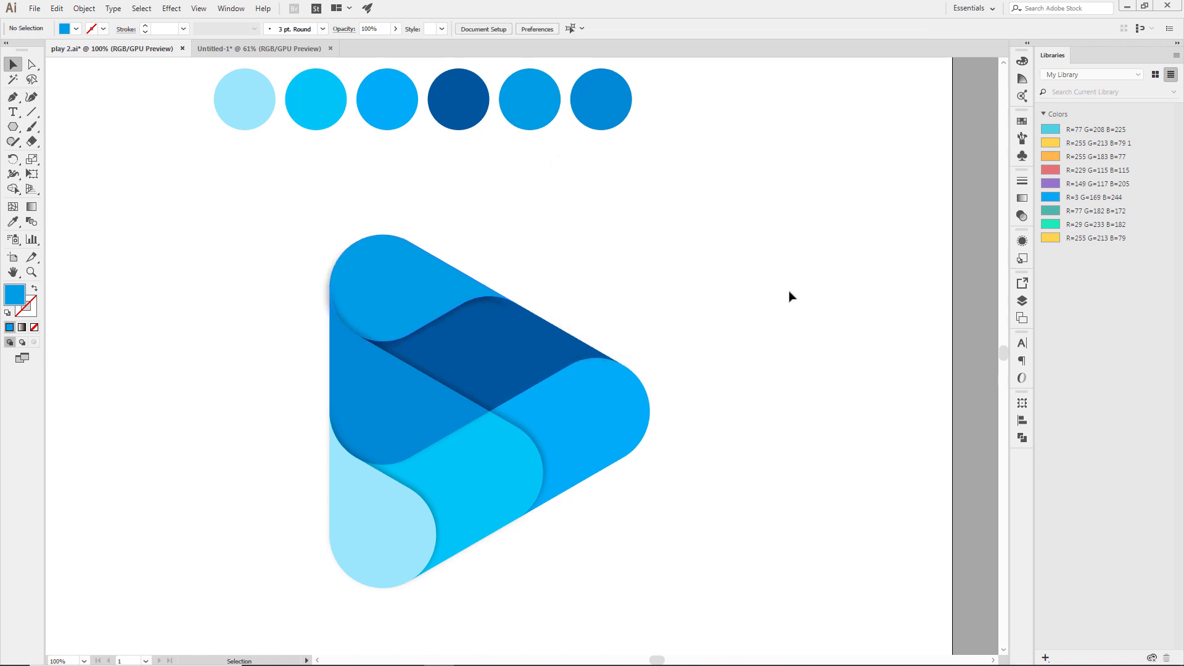
- Add a 23% drop shadow to the dark blue piece: X -7 px, Y 8 px, blur 4 px
click(502, 363)
click(172, 8)
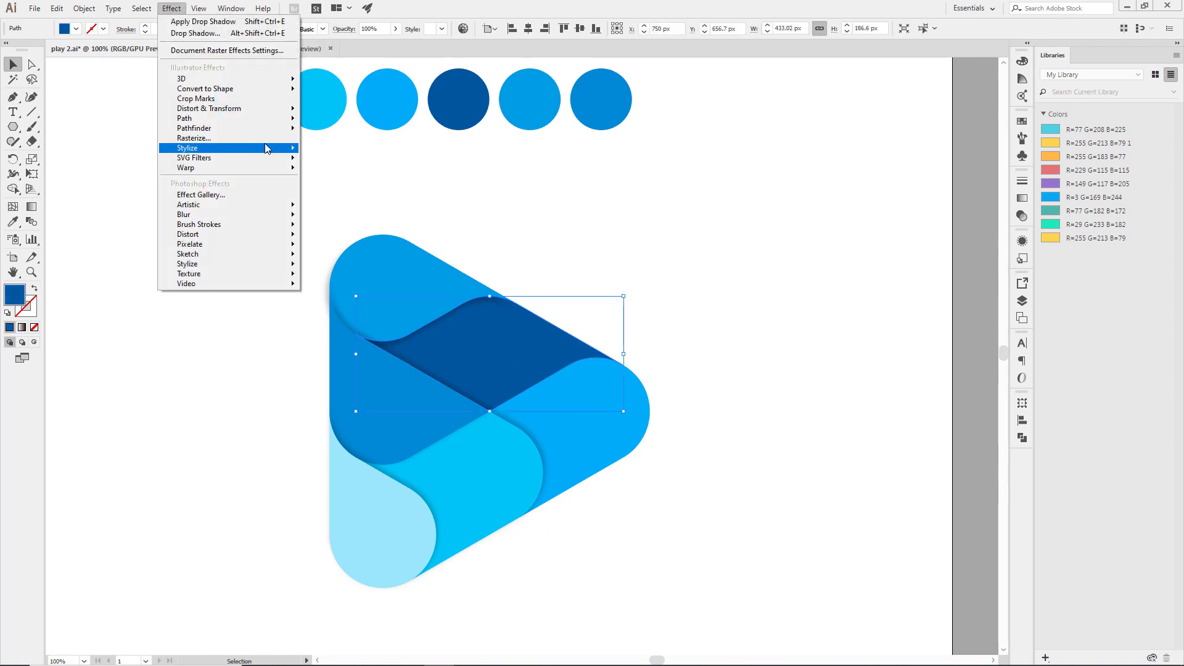
mouse_move(222, 148)
click(321, 150)
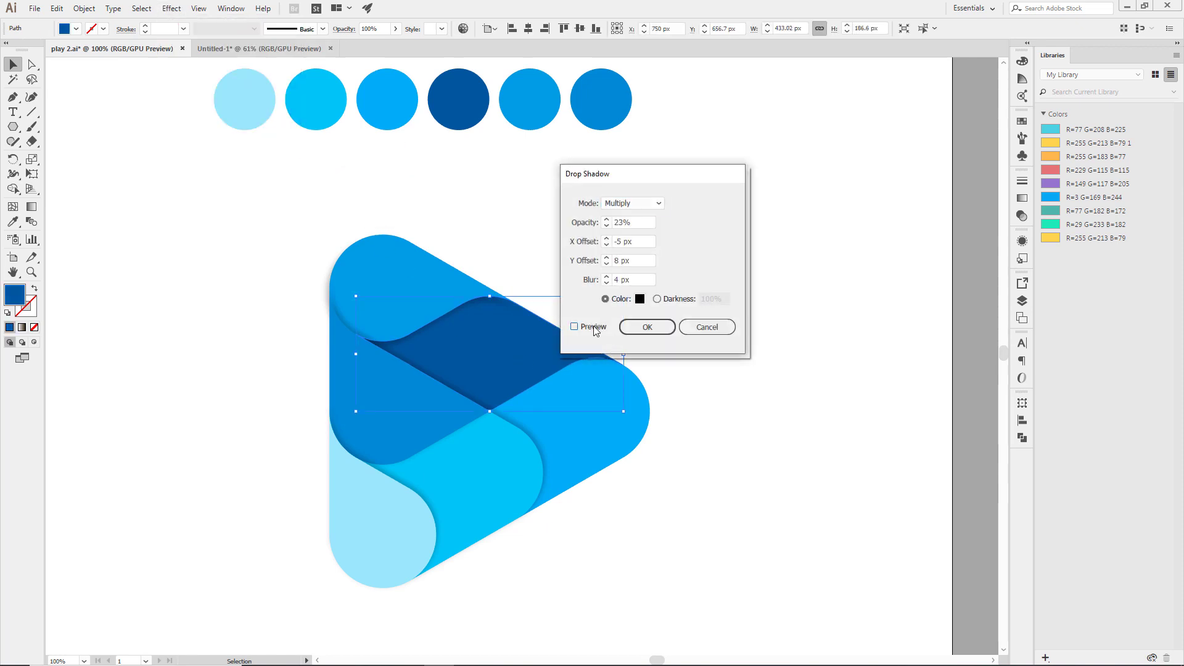
click(593, 327)
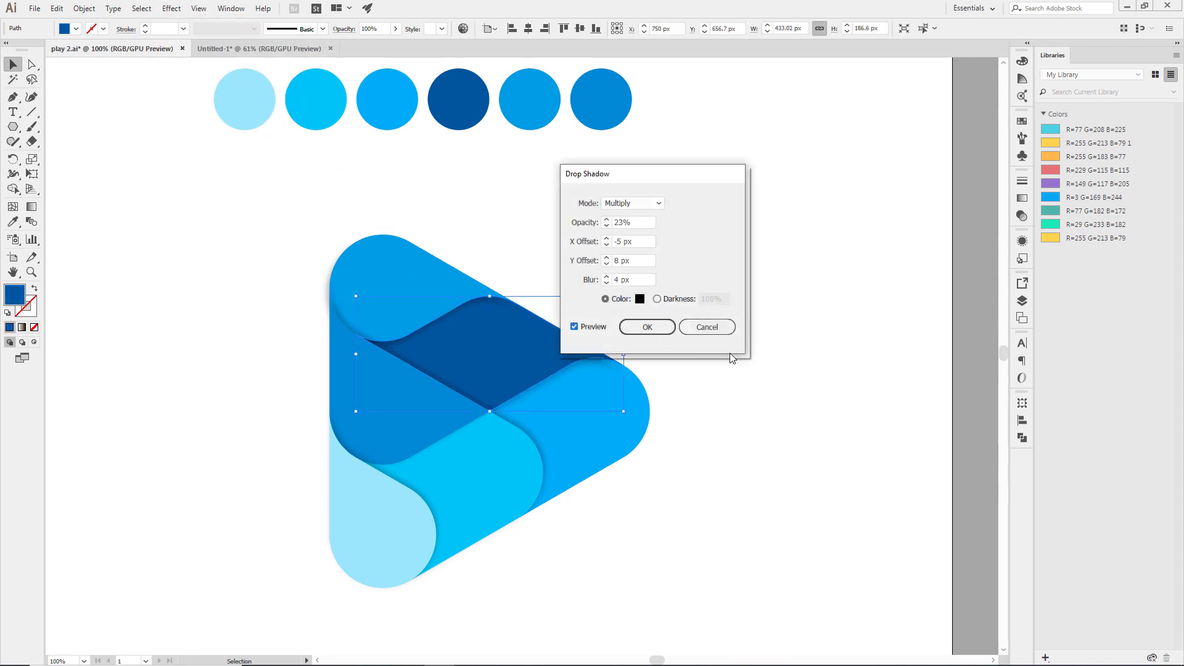
click(607, 245)
drag(656, 174, 783, 169)
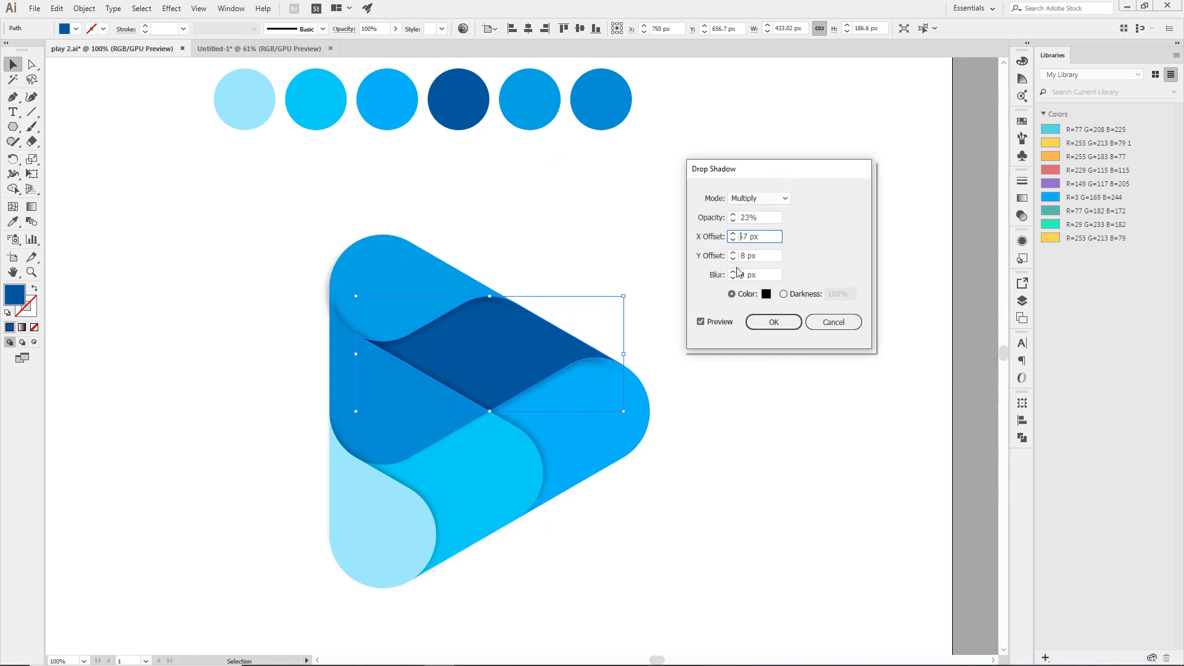
click(773, 322)
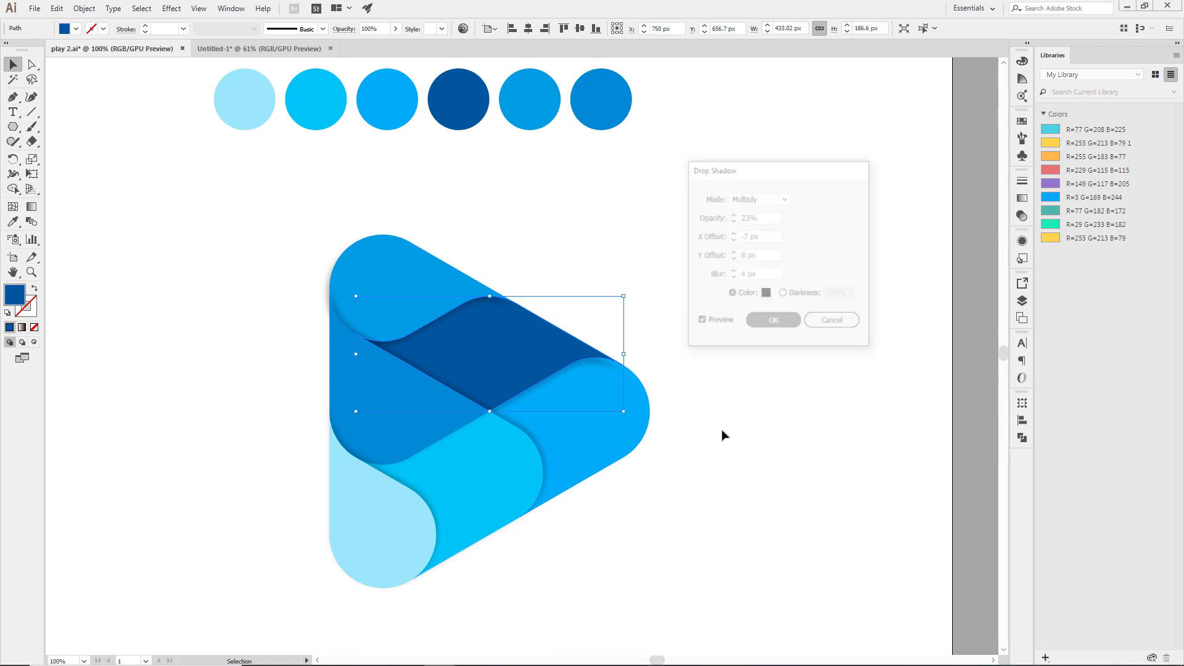
click(758, 455)
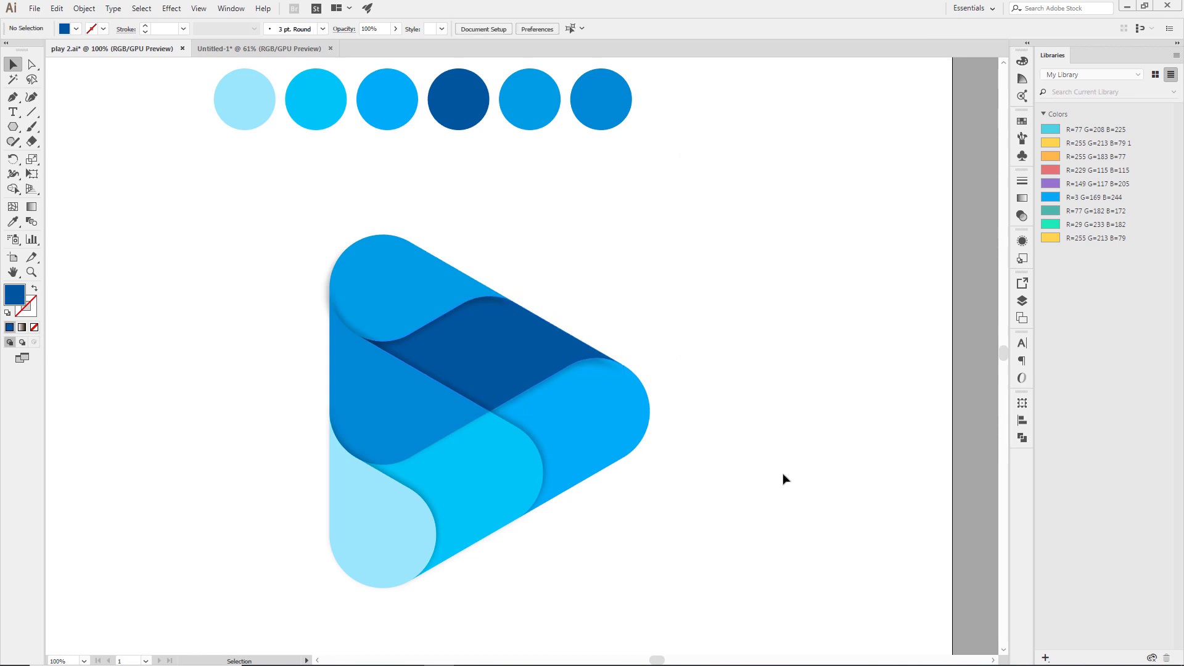
- Move the cyan capsule, then the light blue capsule, in front of the others
click(503, 458)
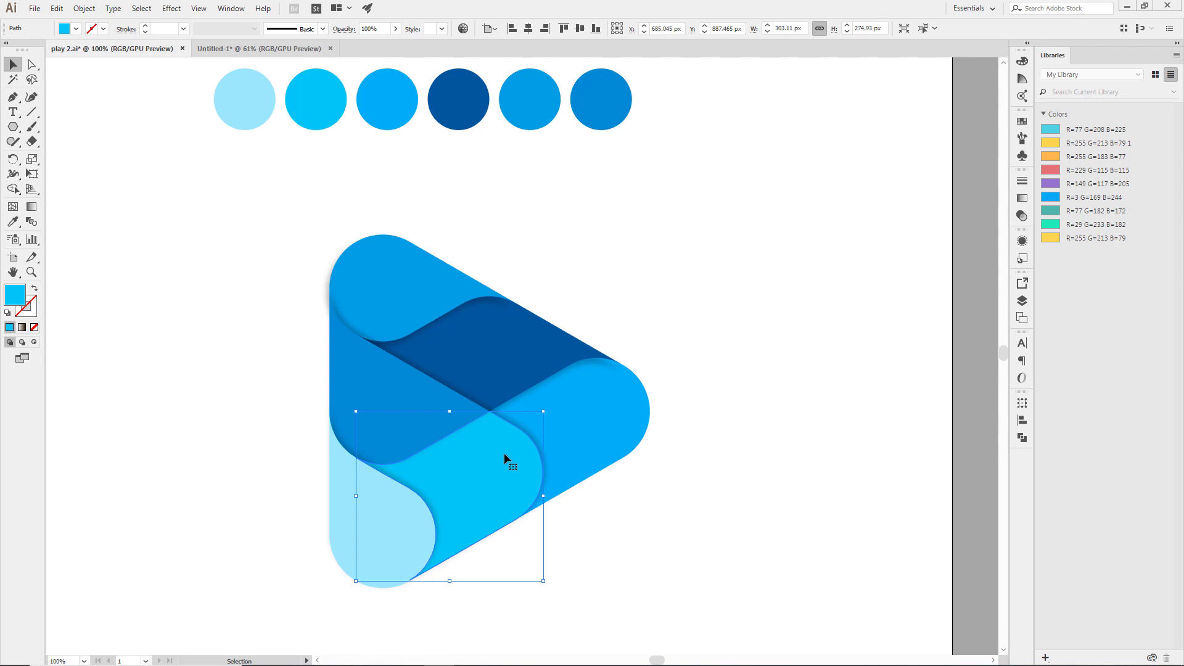
right_click(504, 460)
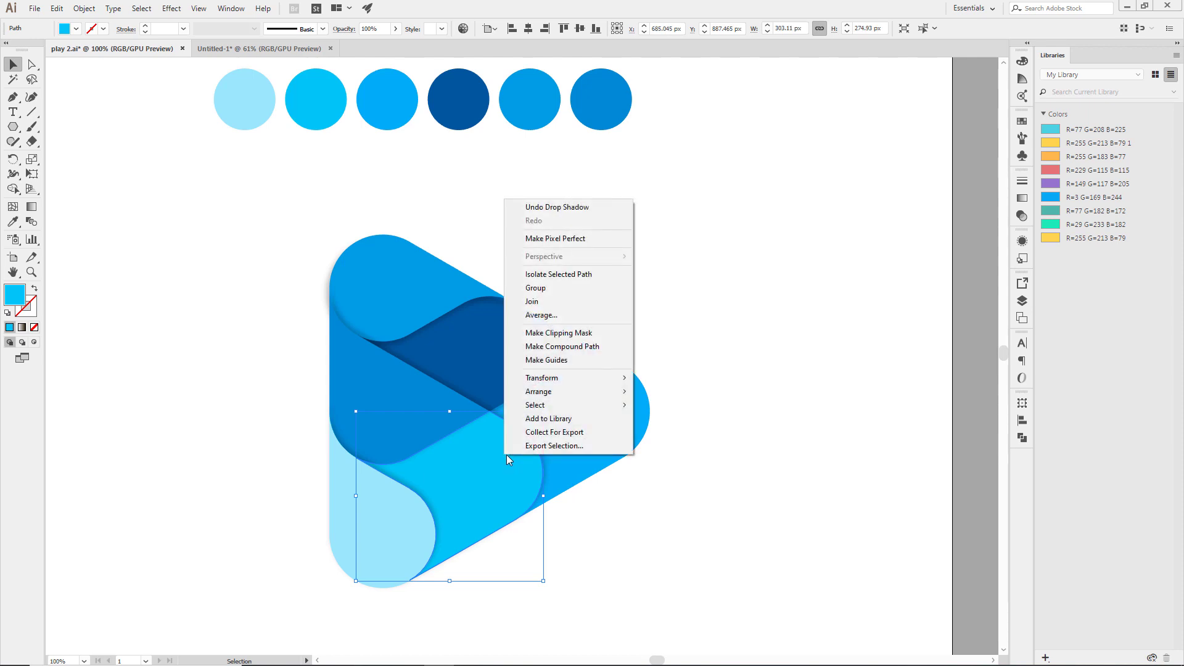
click(734, 388)
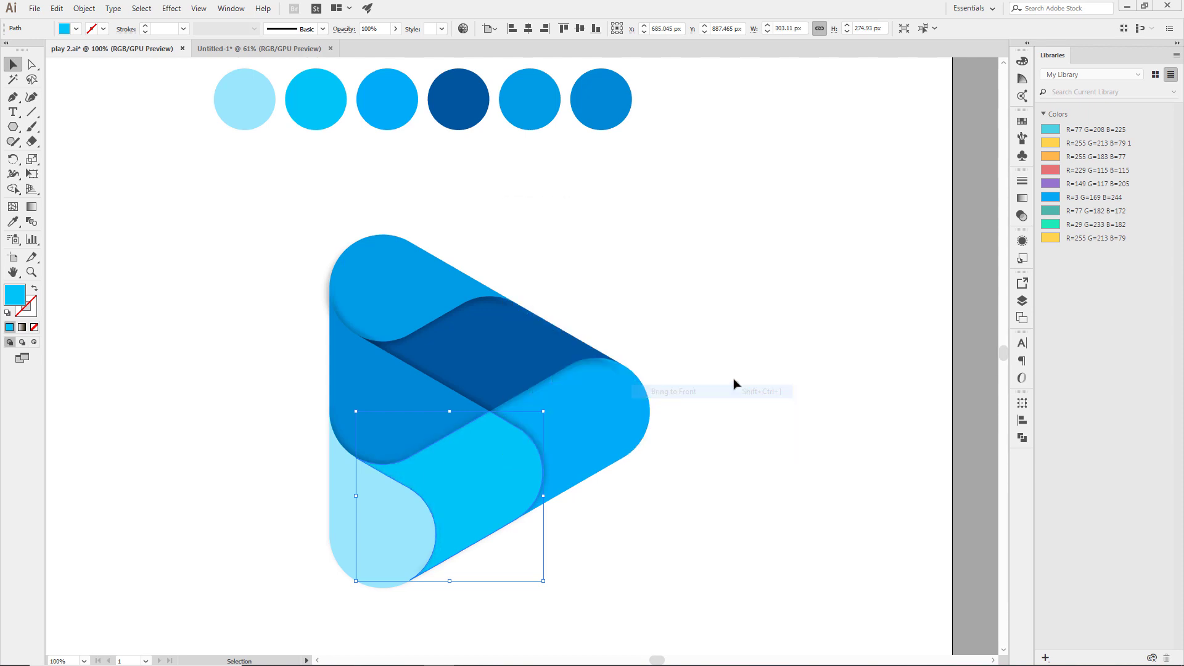
click(397, 502)
right_click(397, 501)
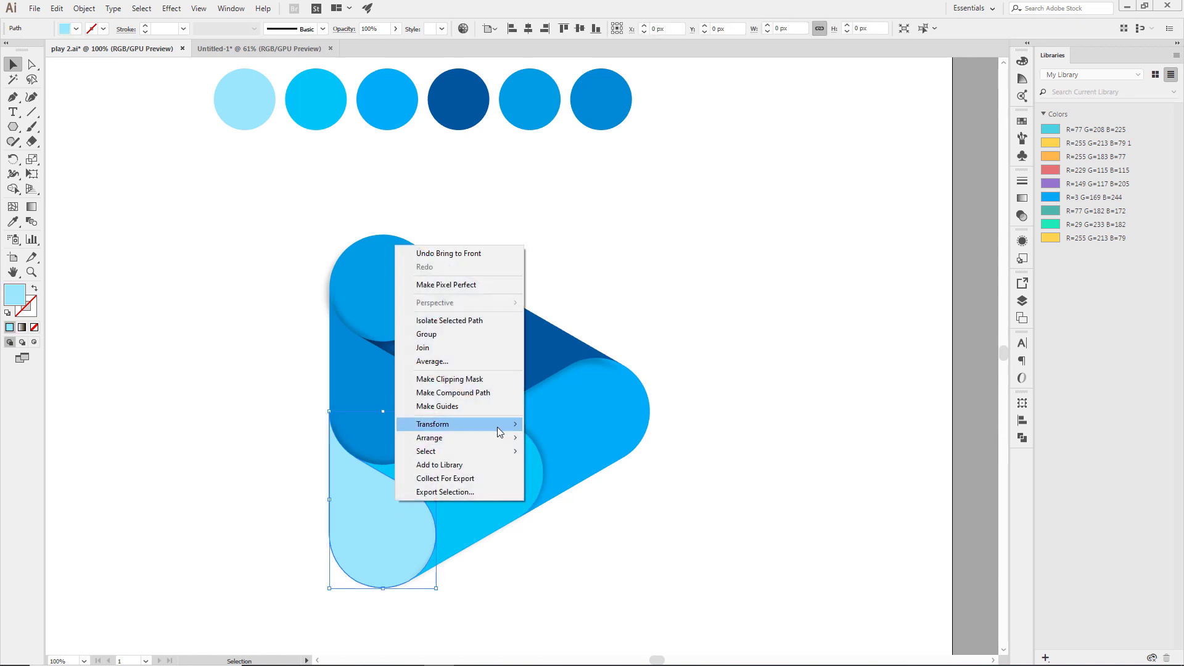
click(547, 441)
click(767, 402)
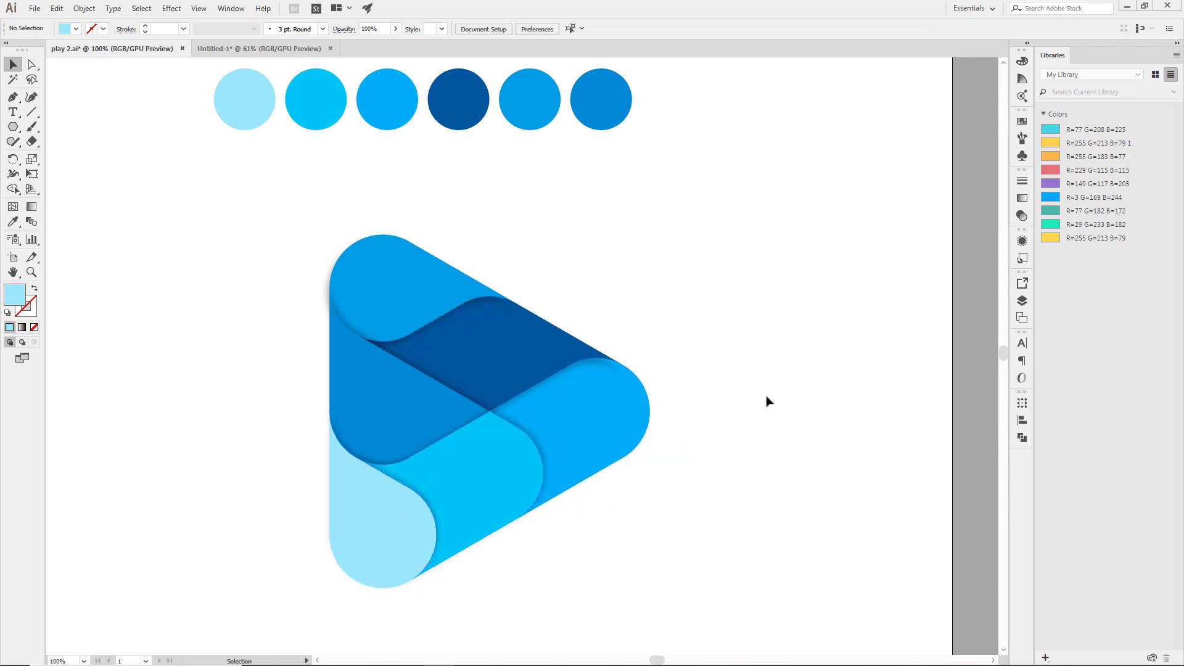
- Select the play icon shapes to check the finished stacking and shadows
drag(627, 180, 283, 580)
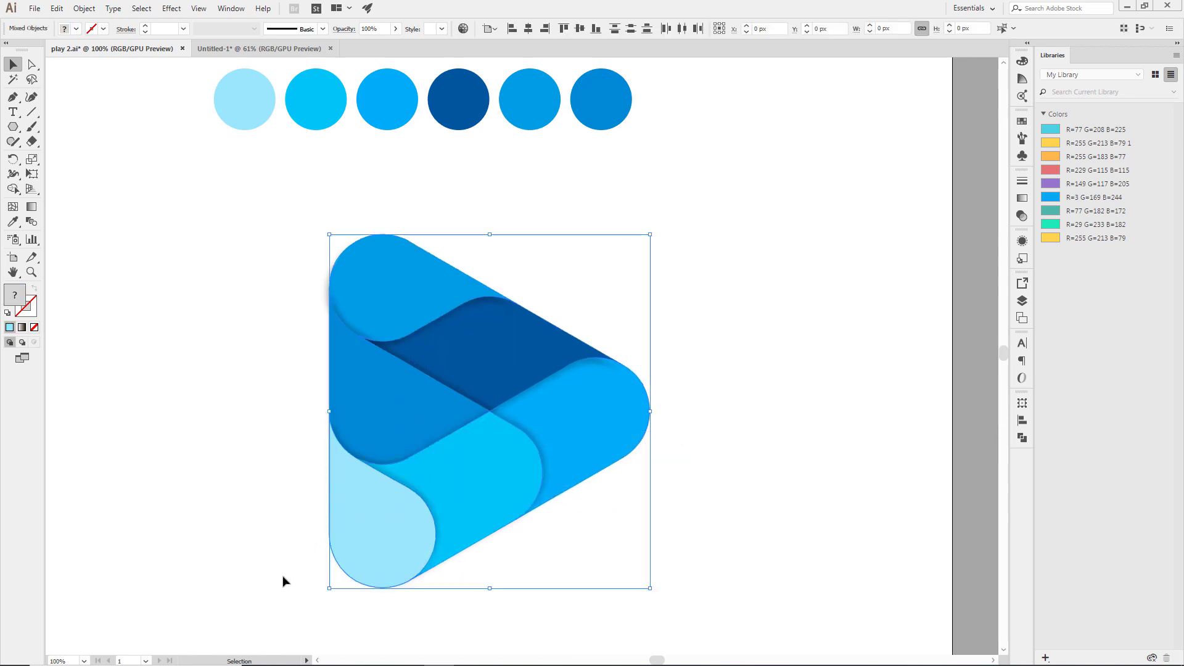
click(861, 409)
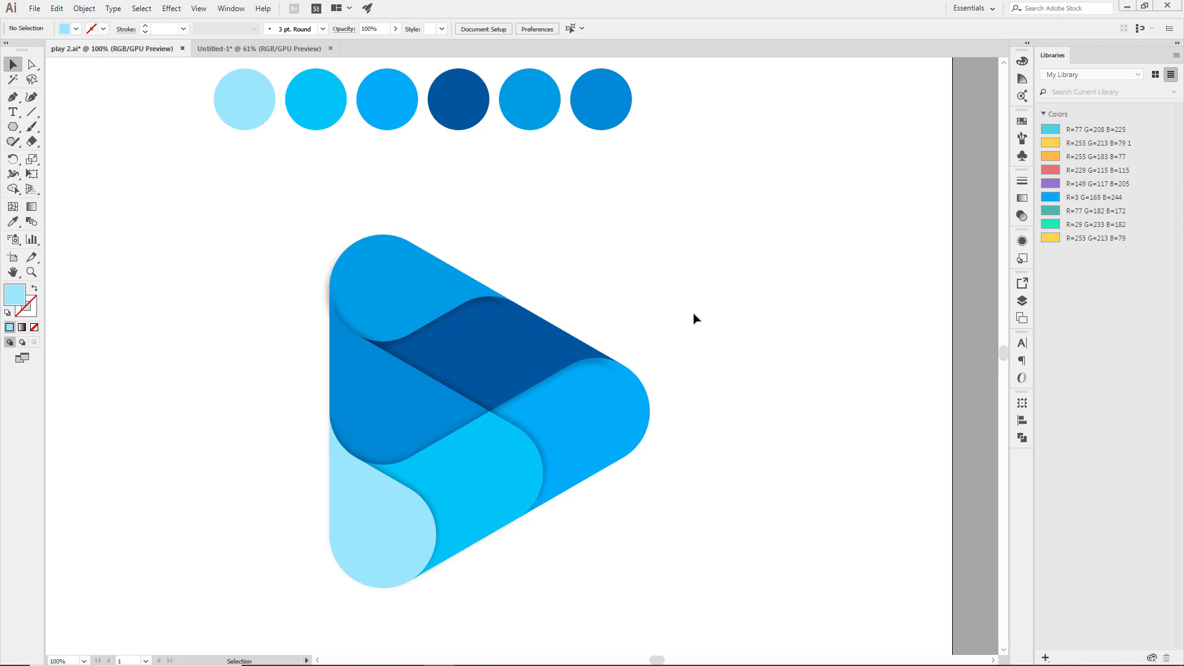
click(351, 354)
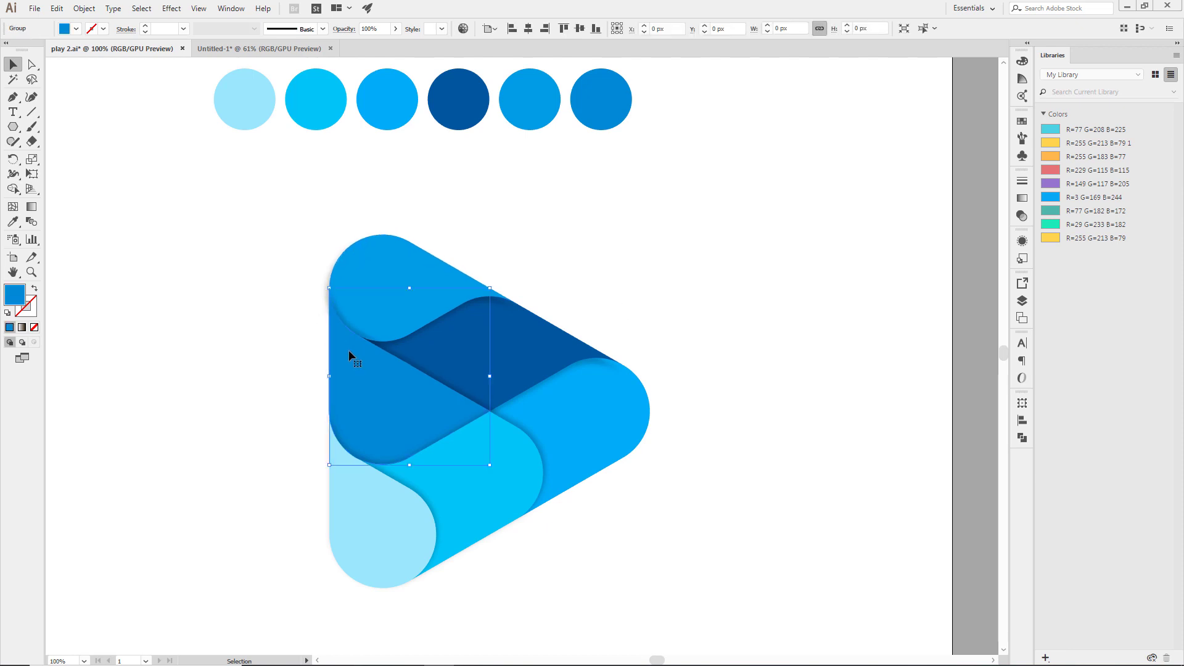
click(373, 275)
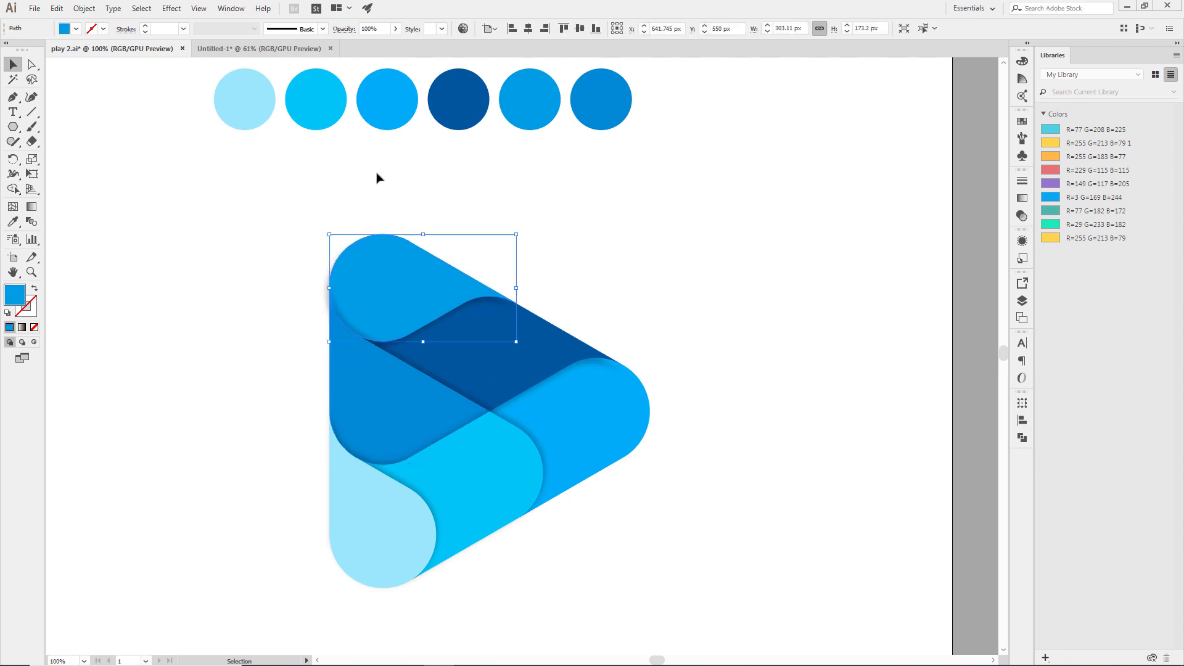
click(622, 239)
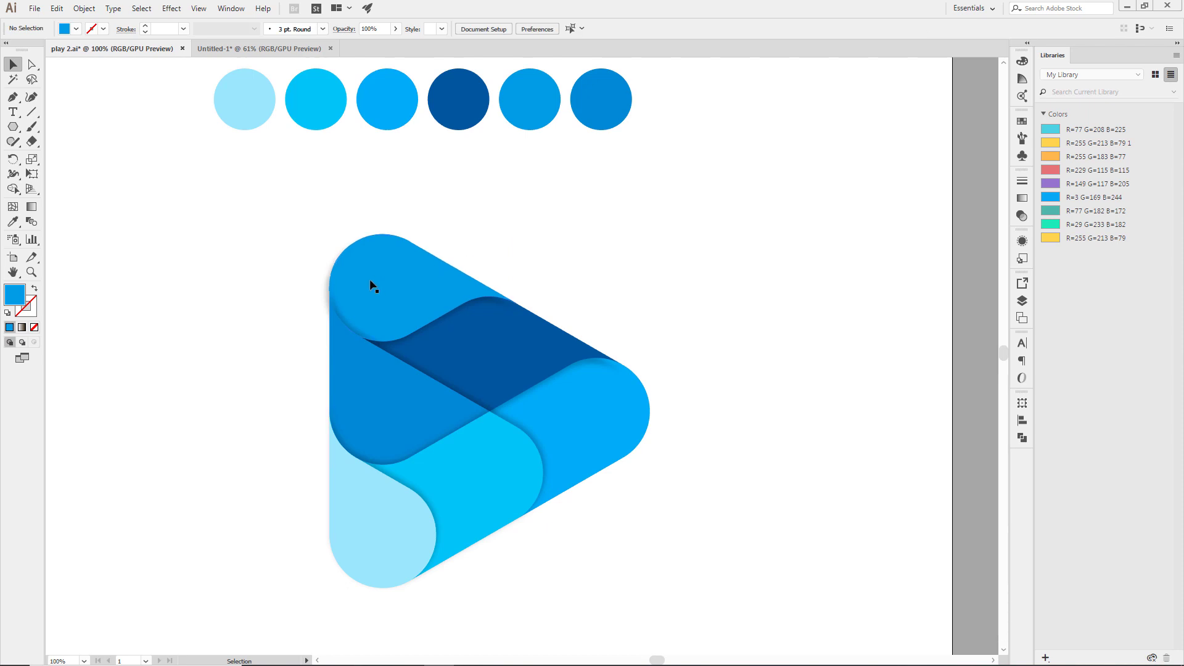
click(32, 272)
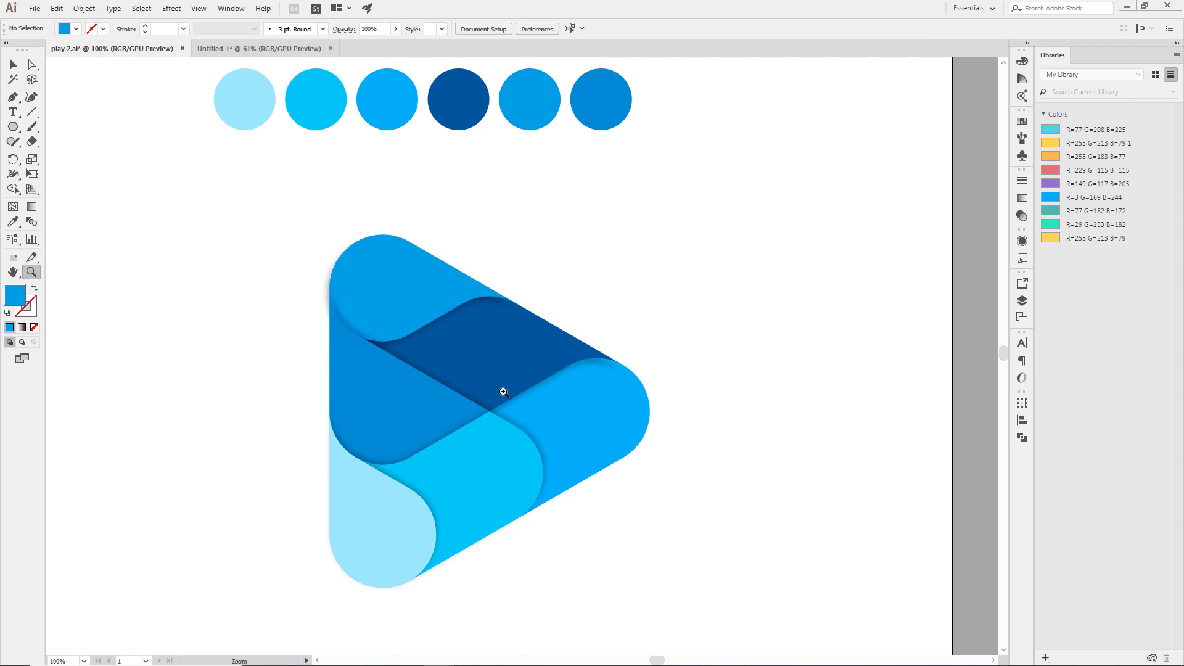
click(498, 395)
click(13, 64)
click(409, 197)
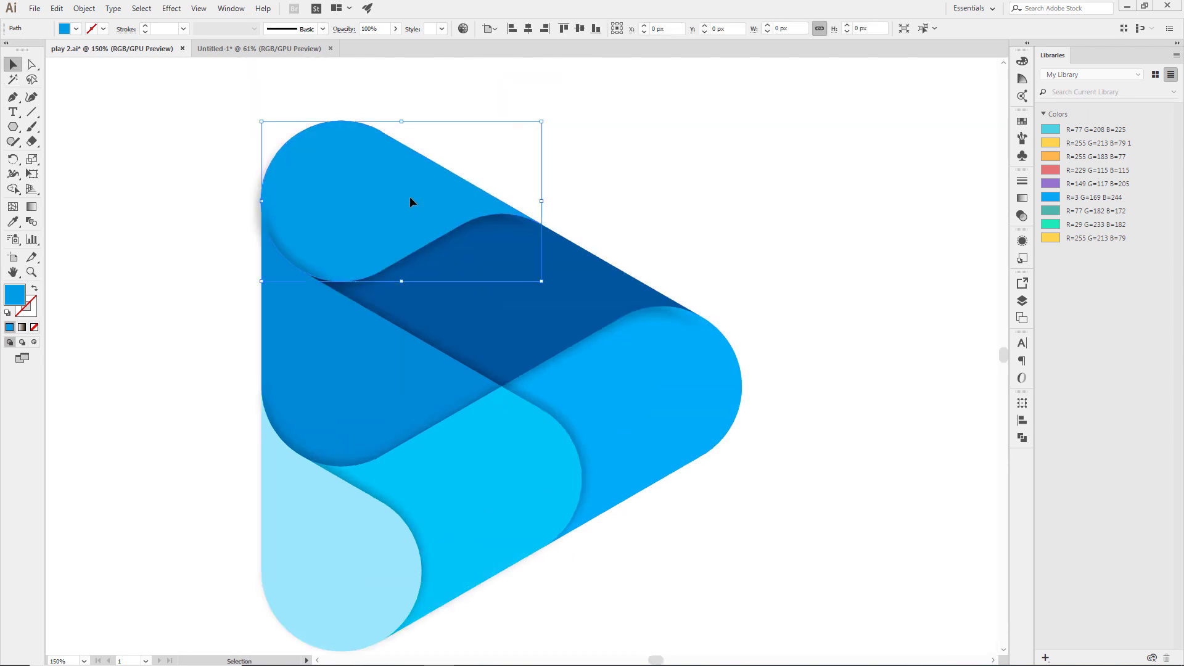
click(172, 8)
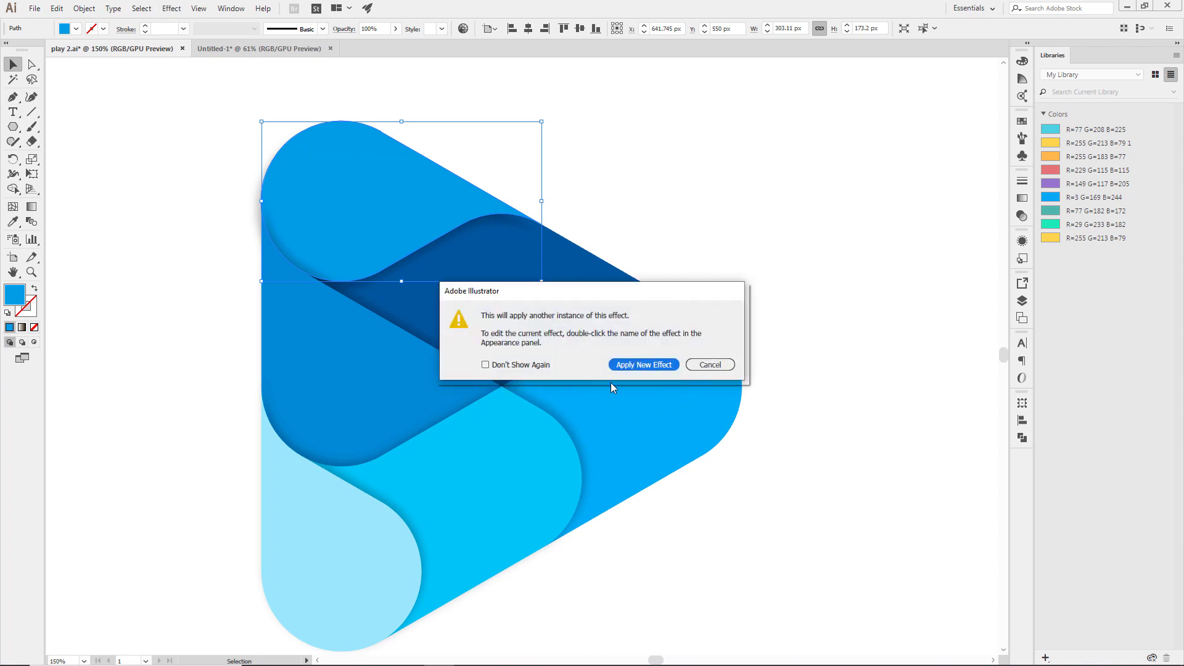
click(710, 365)
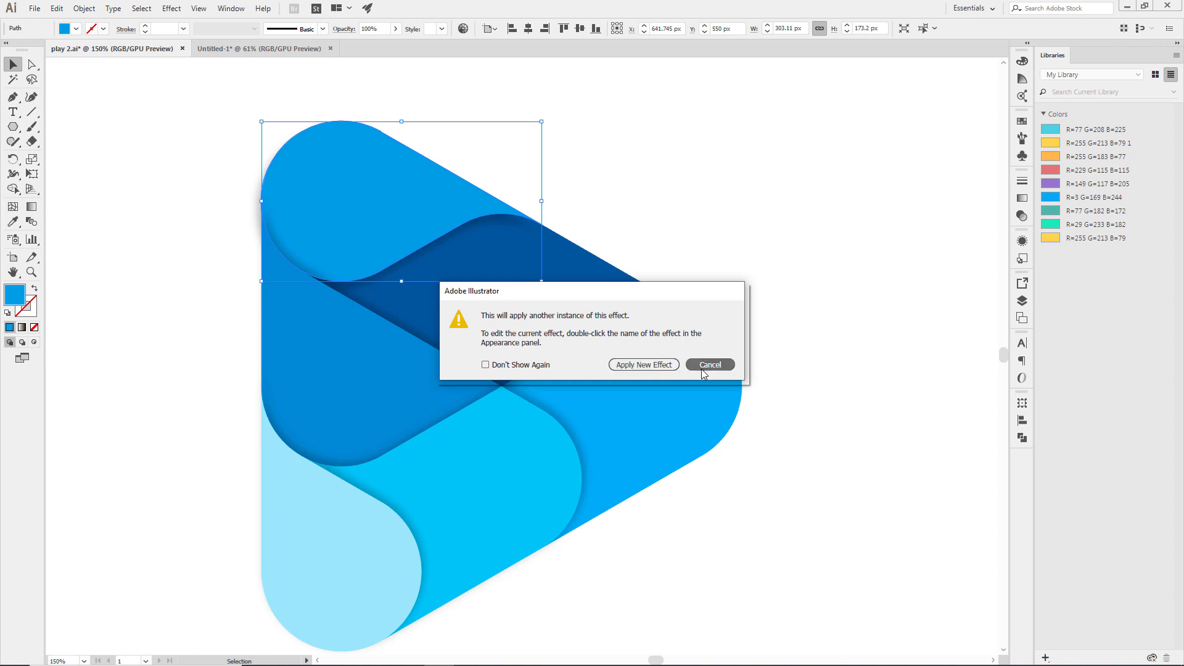
click(711, 259)
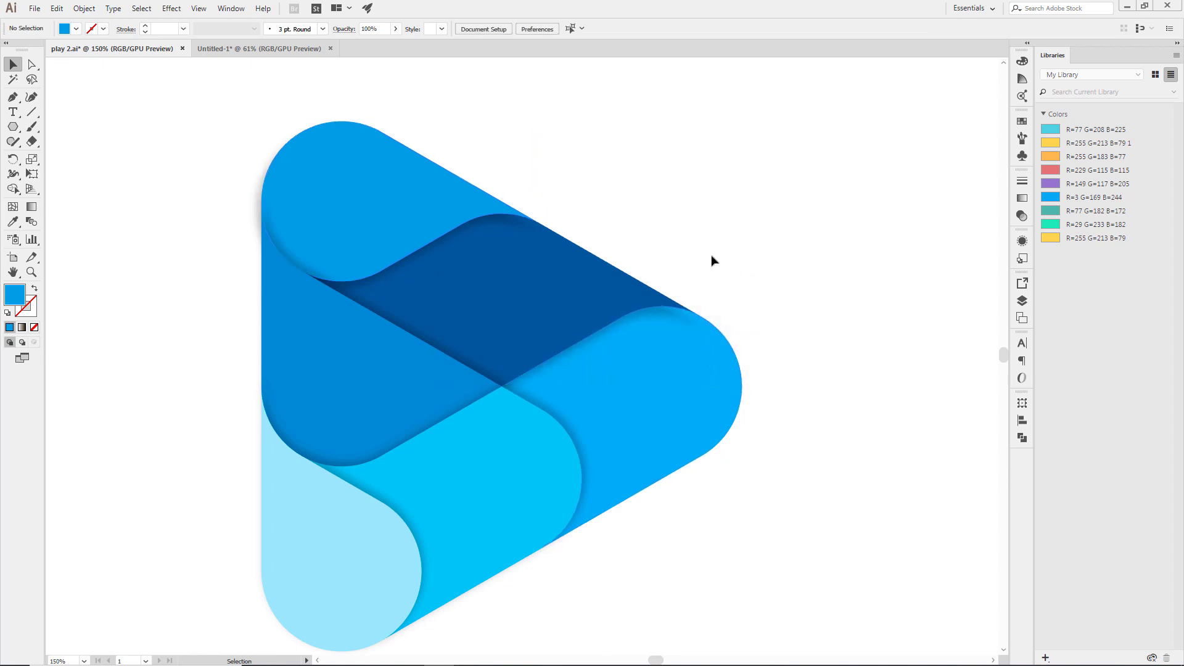
click(341, 169)
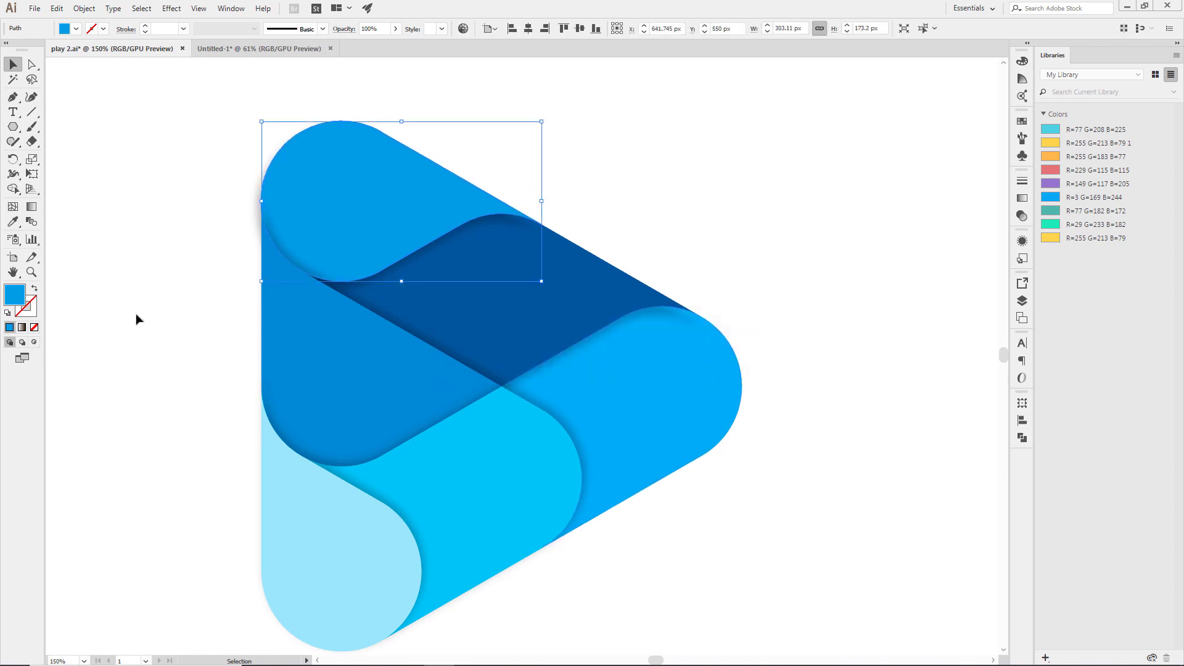
- Edit the top capsule's drop shadow in the Appearance panel to X 0 px, Y 10 px
click(1022, 241)
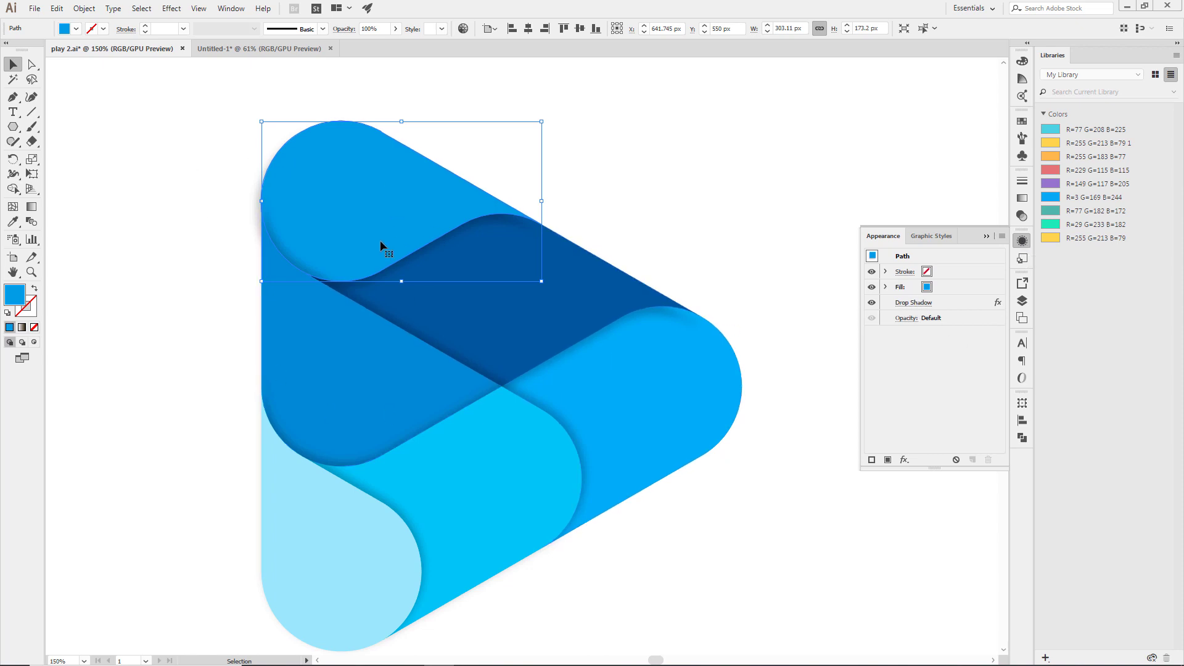
click(904, 302)
click(703, 323)
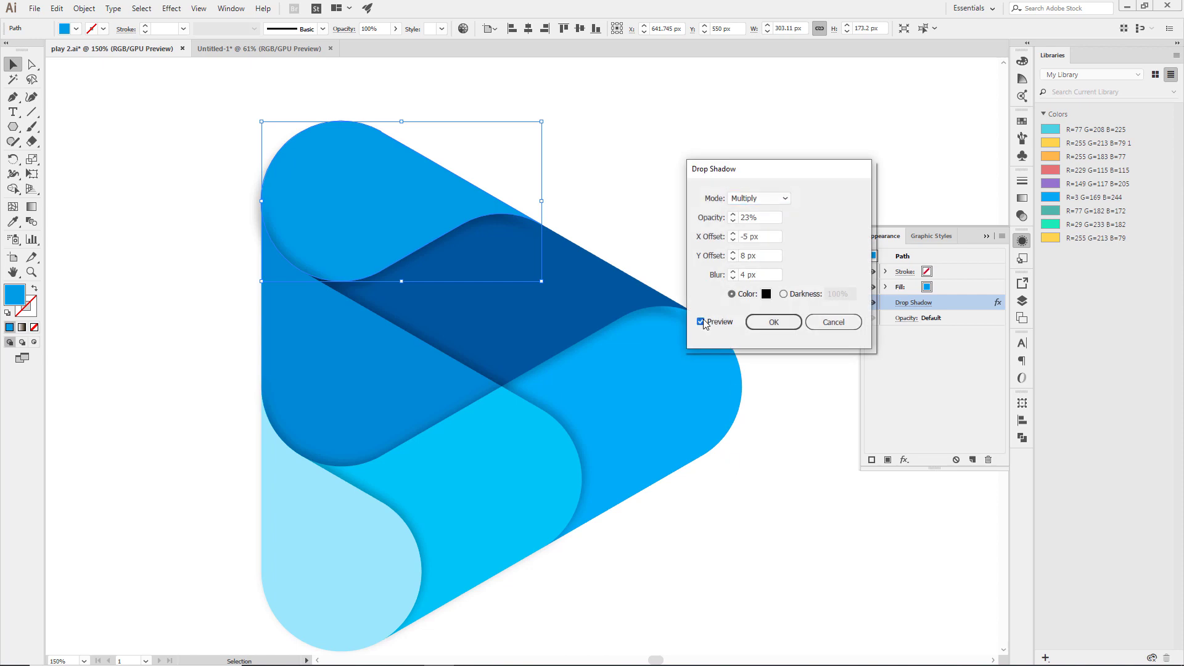
click(734, 235)
click(733, 234)
click(733, 257)
click(732, 253)
click(732, 253)
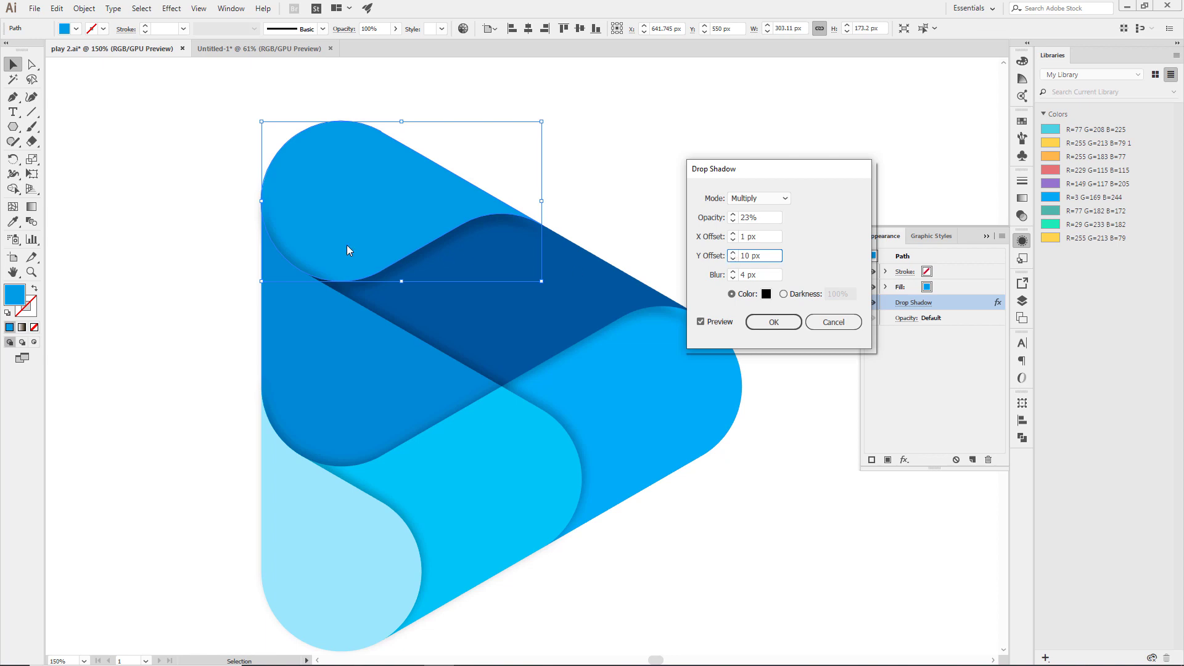
click(734, 237)
click(732, 234)
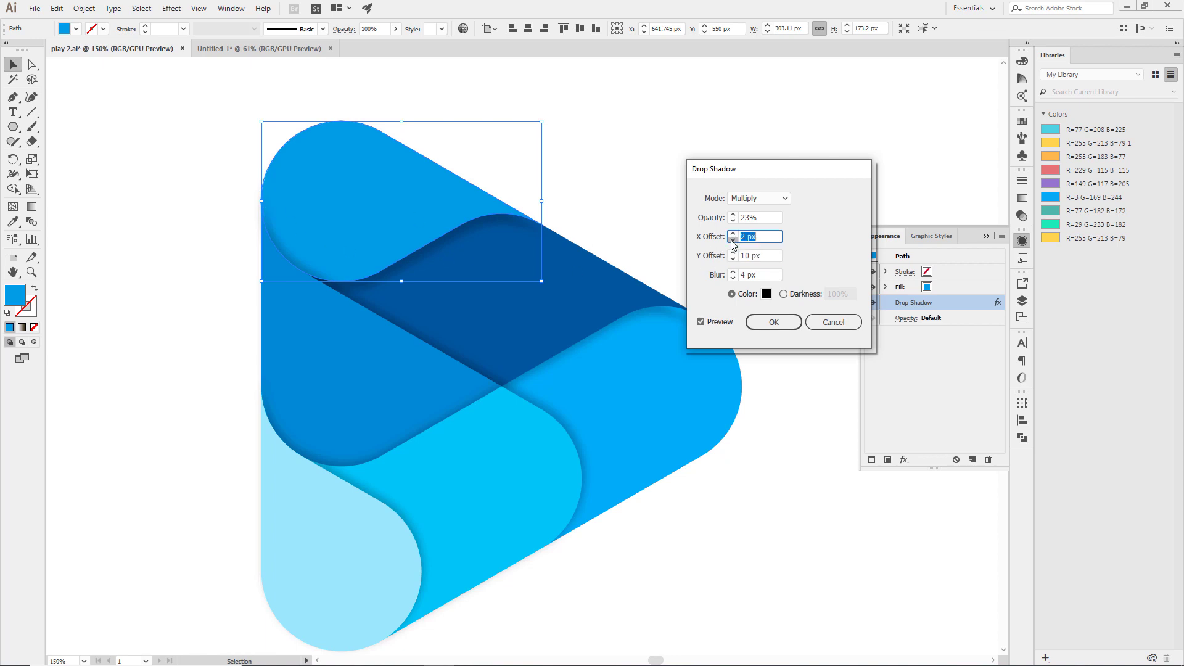
click(775, 322)
click(737, 200)
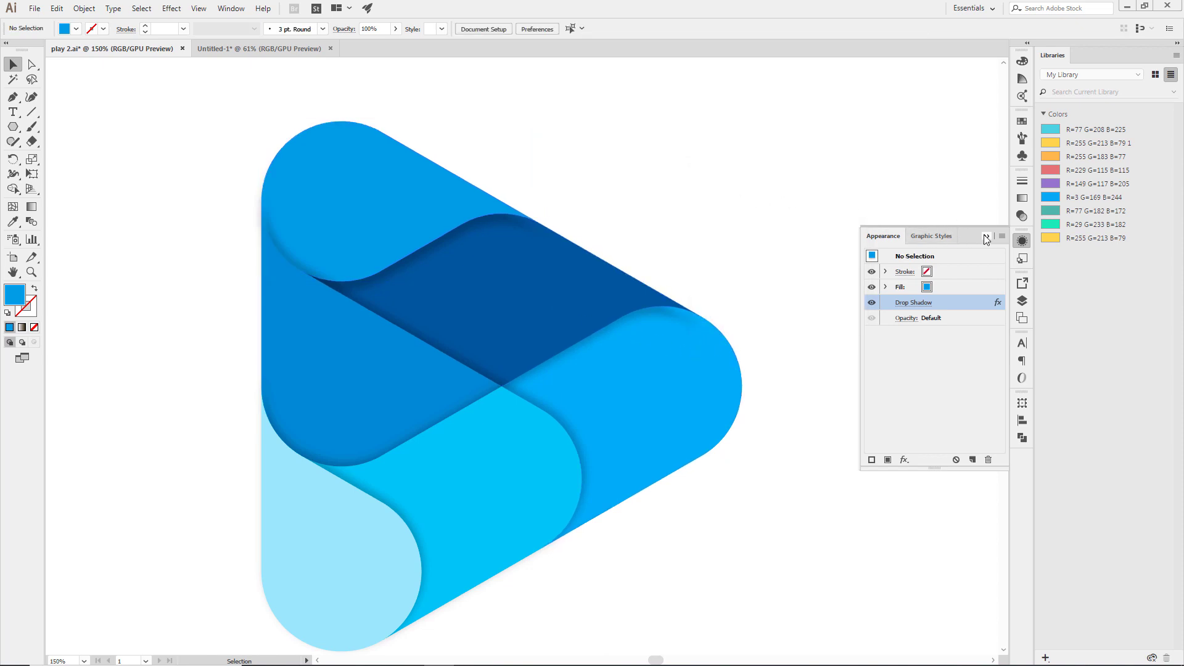
click(780, 219)
- Zoom out to the whole artboard and group the play logo's shapes
click(31, 272)
alt+click(566, 352)
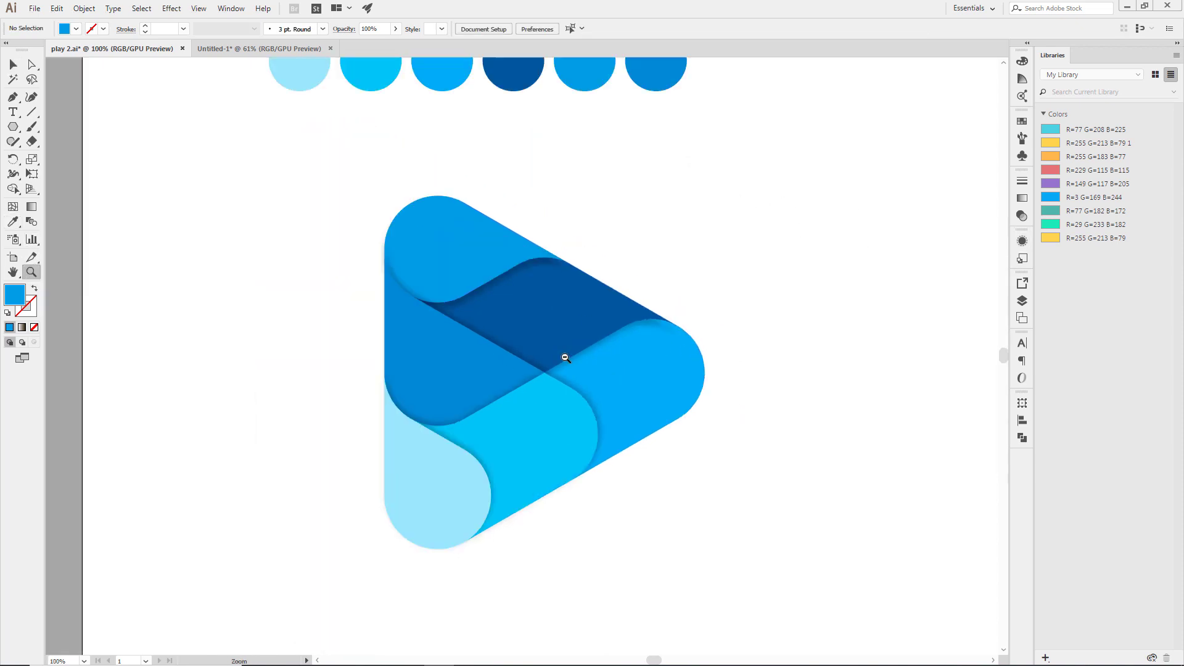
key(v)
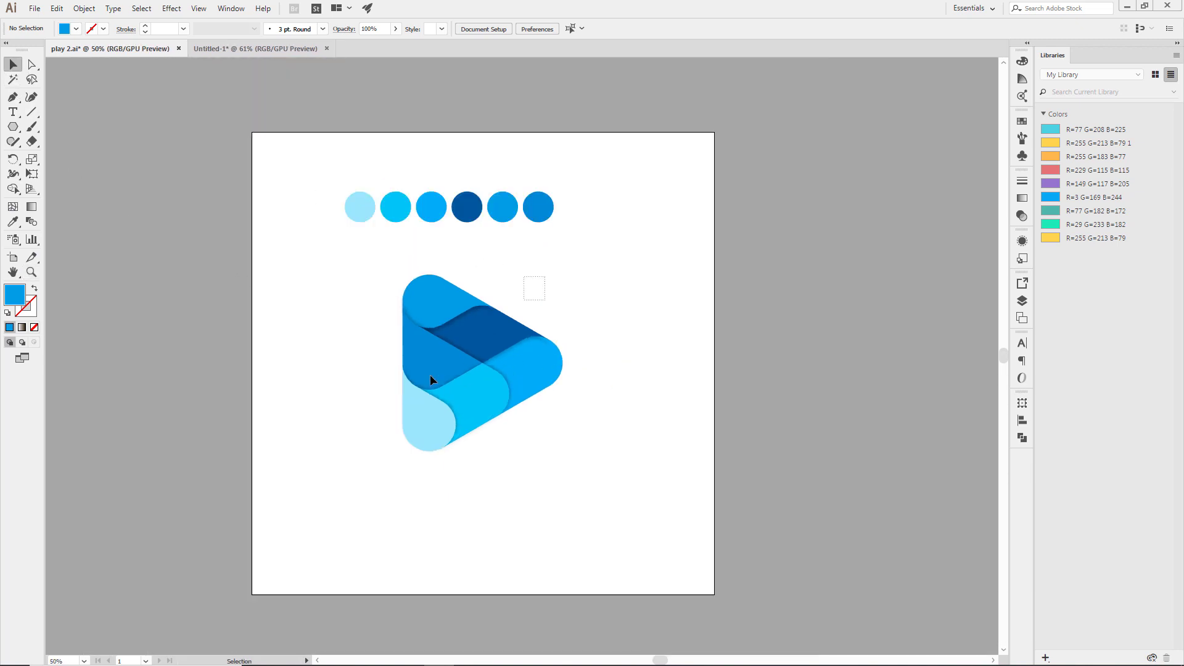
click(487, 362)
click(567, 333)
click(402, 409)
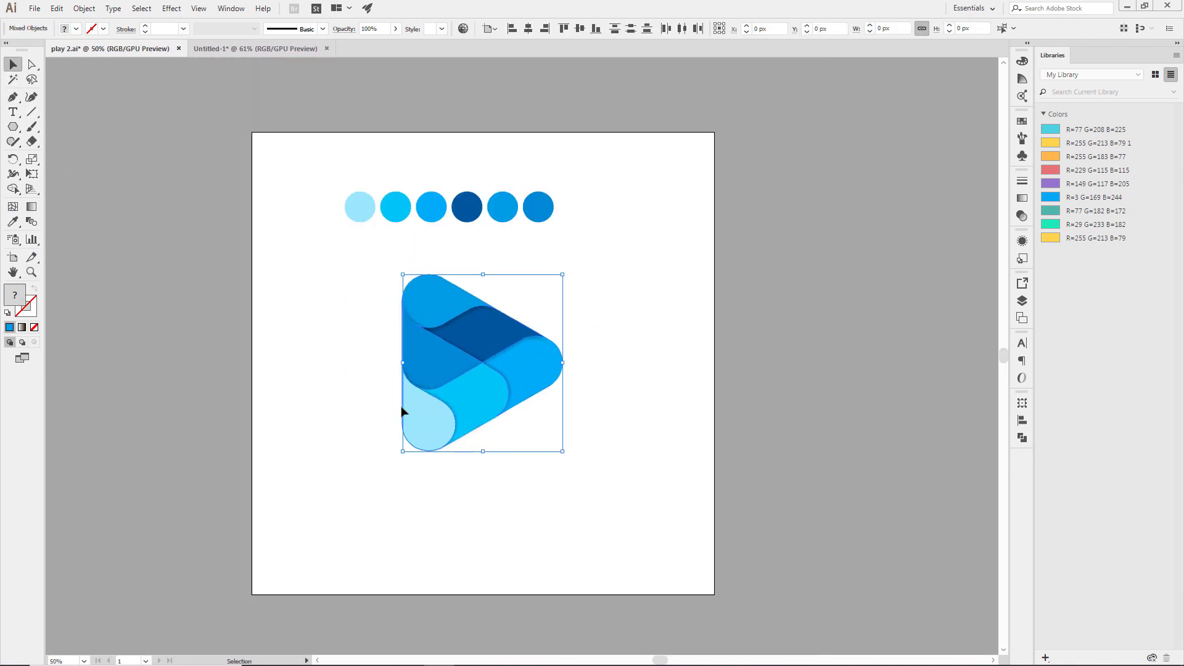
right_click(426, 391)
click(453, 464)
click(673, 455)
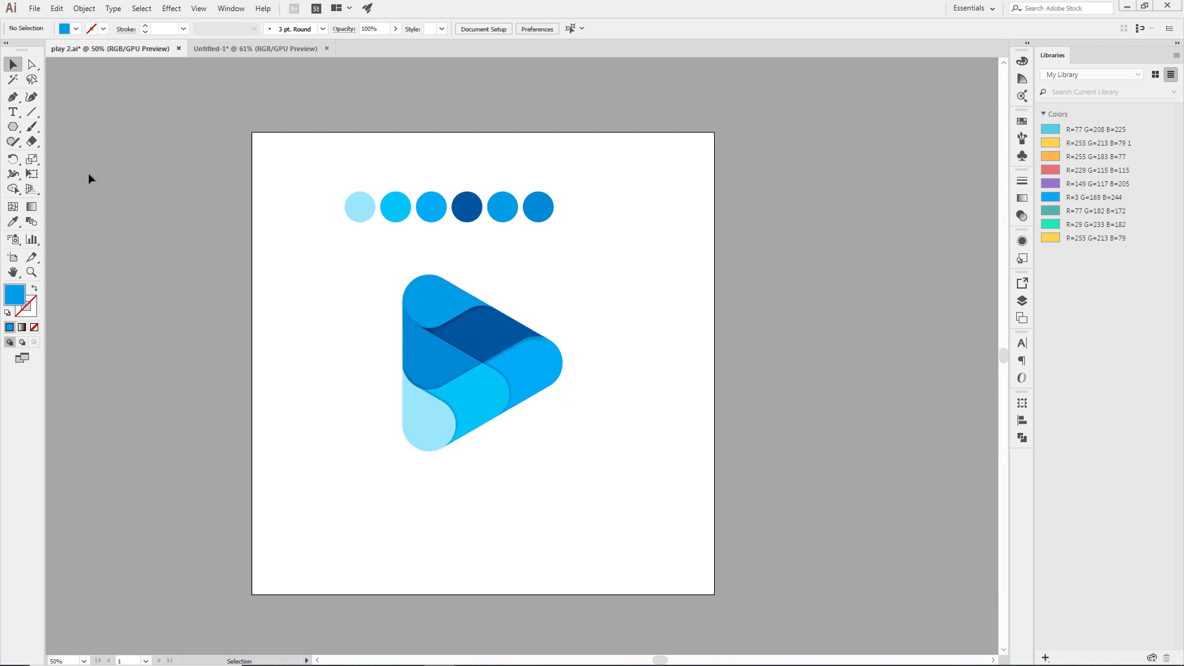
- Draw a 1000 × 1000 px square and send it behind the play logo
click(13, 127)
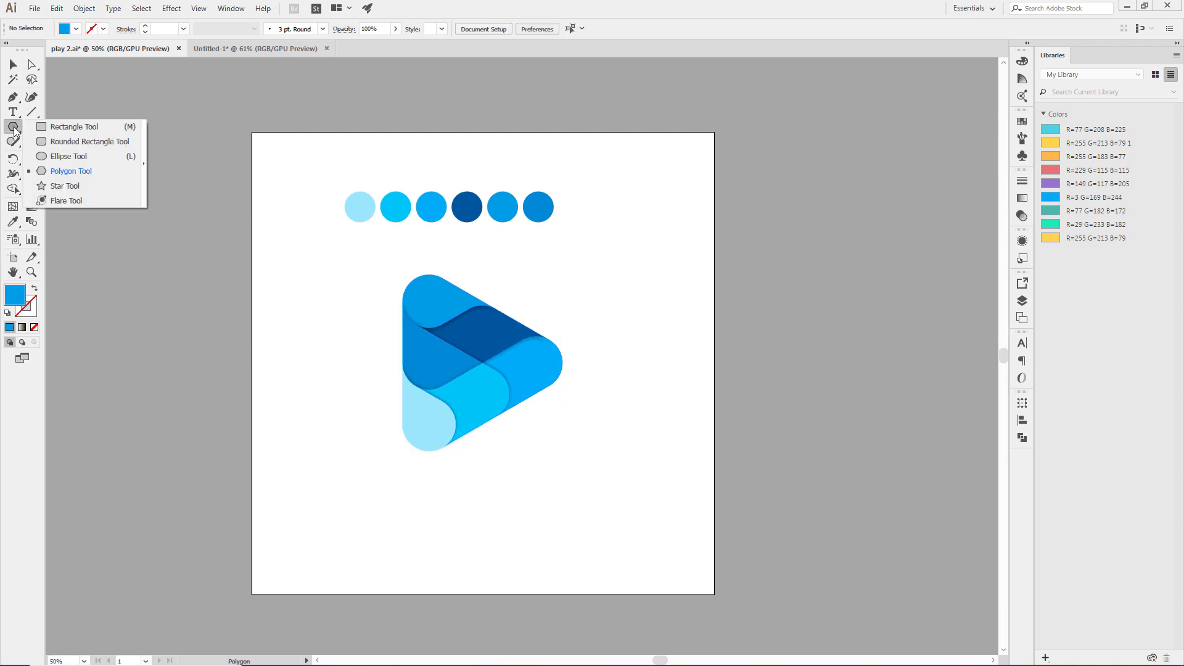
click(54, 134)
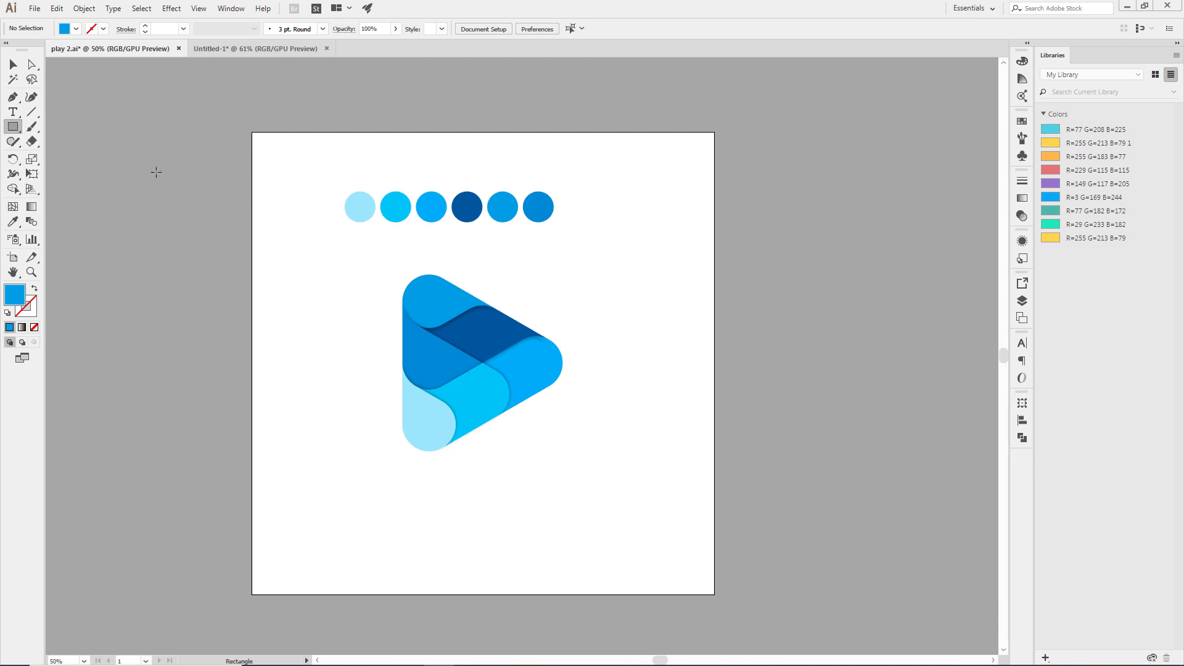
click(319, 370)
click(305, 358)
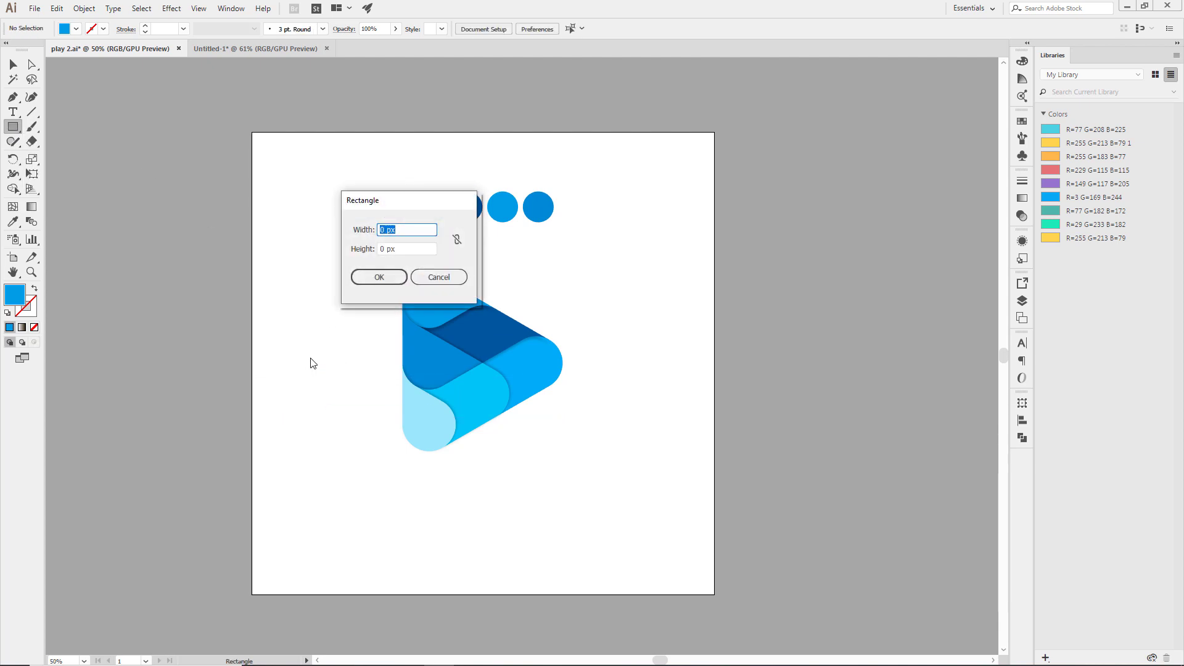
text(1000)
key(Tab)
text(1)
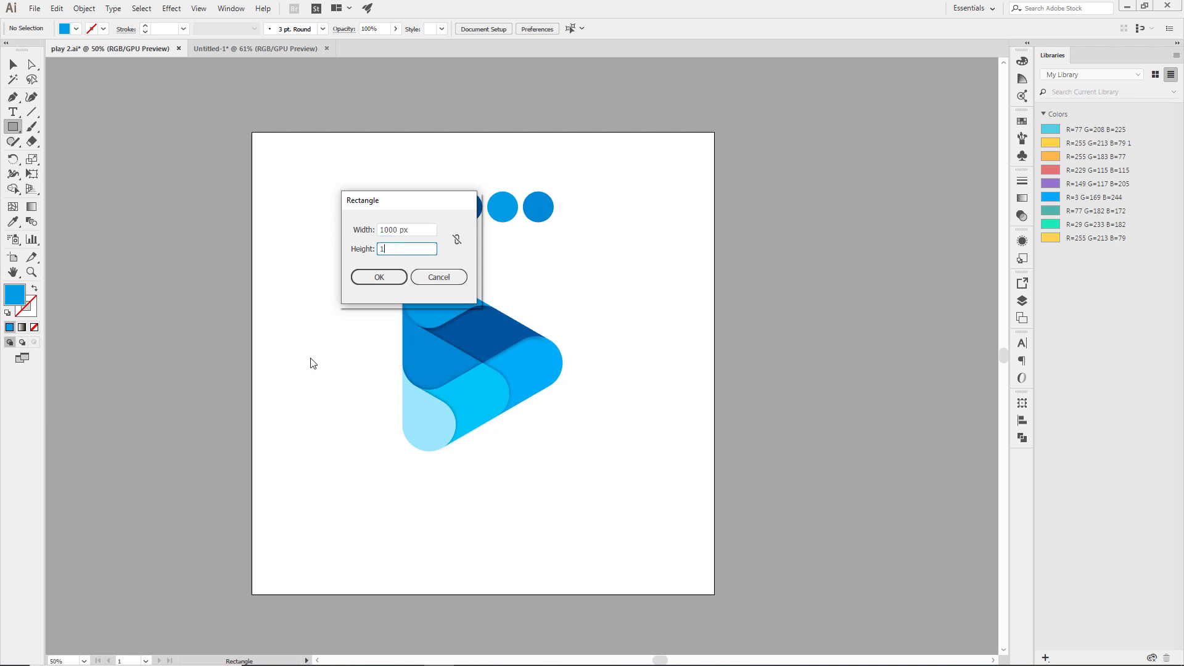
text(00)
key(Return)
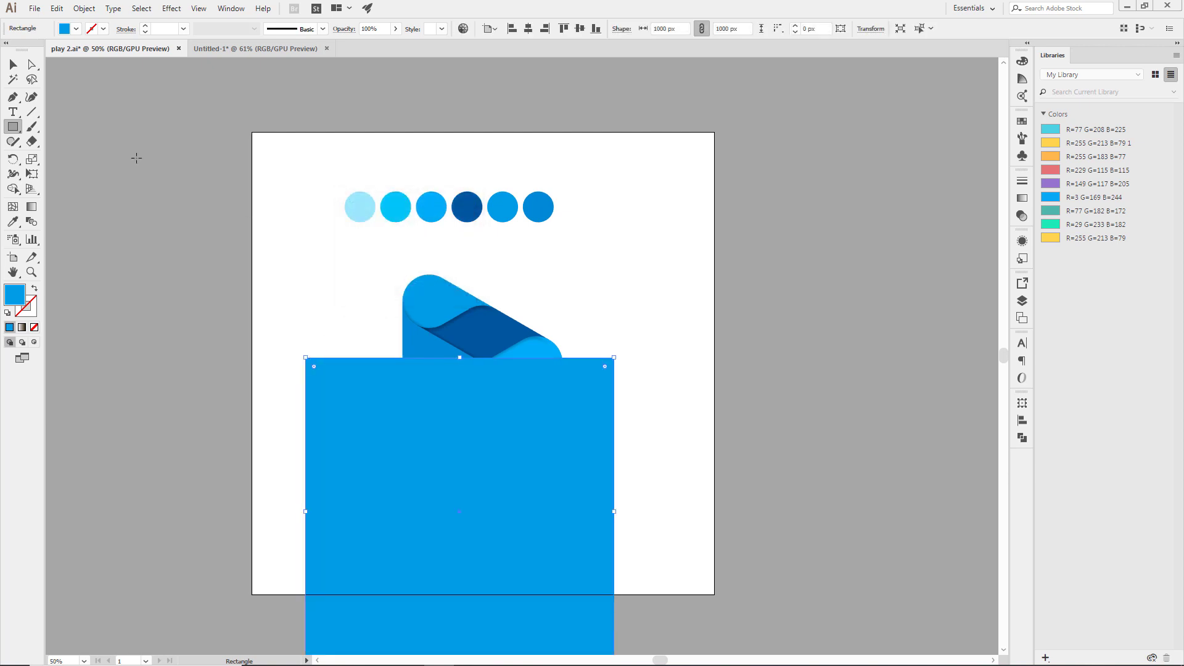
click(12, 66)
right_click(386, 457)
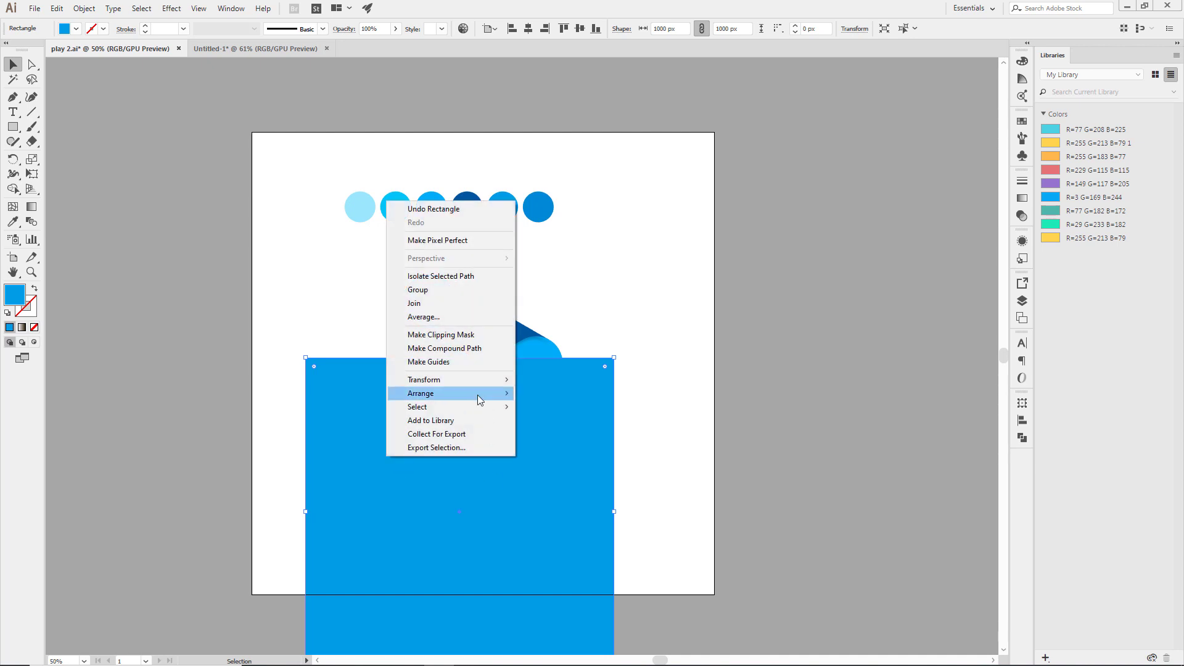
click(583, 435)
- Move the blue square up behind the logo and delete the row of colour circles
click(665, 552)
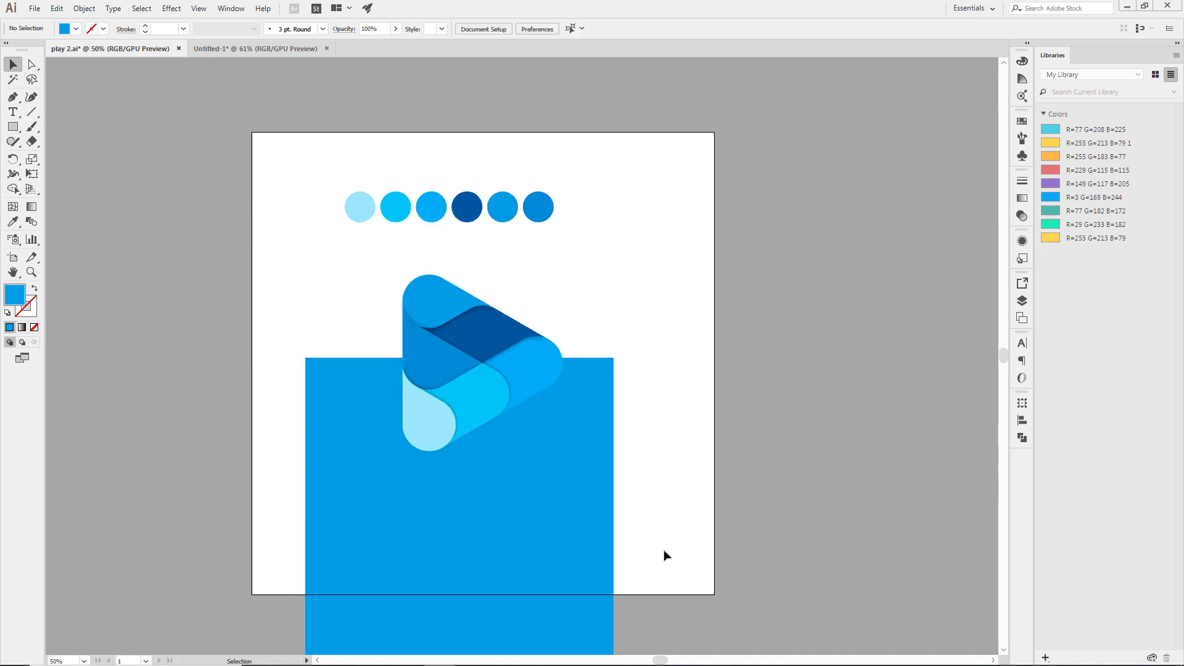
click(545, 528)
drag(563, 511, 585, 419)
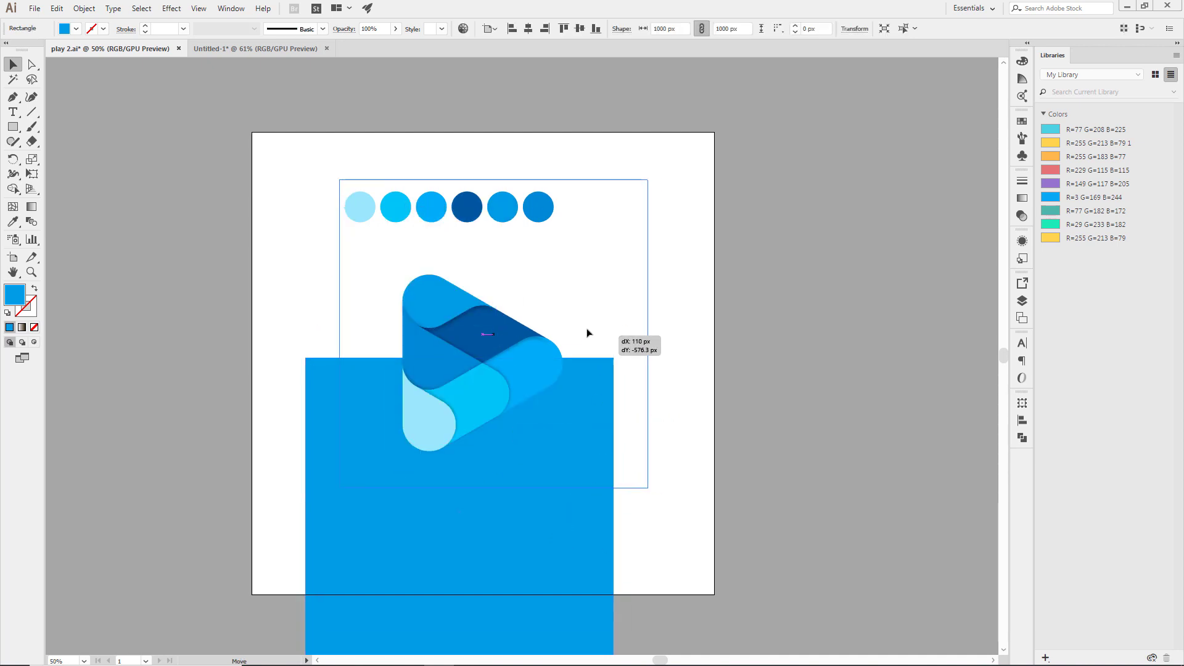
drag(592, 168, 312, 228)
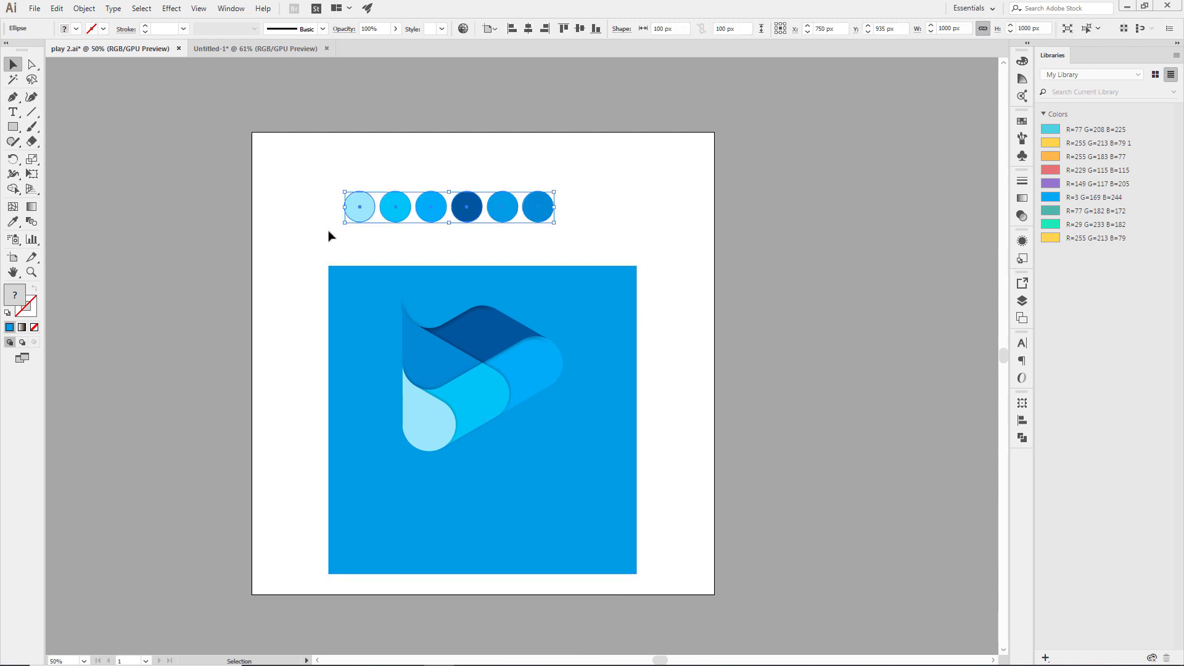
key(Delete)
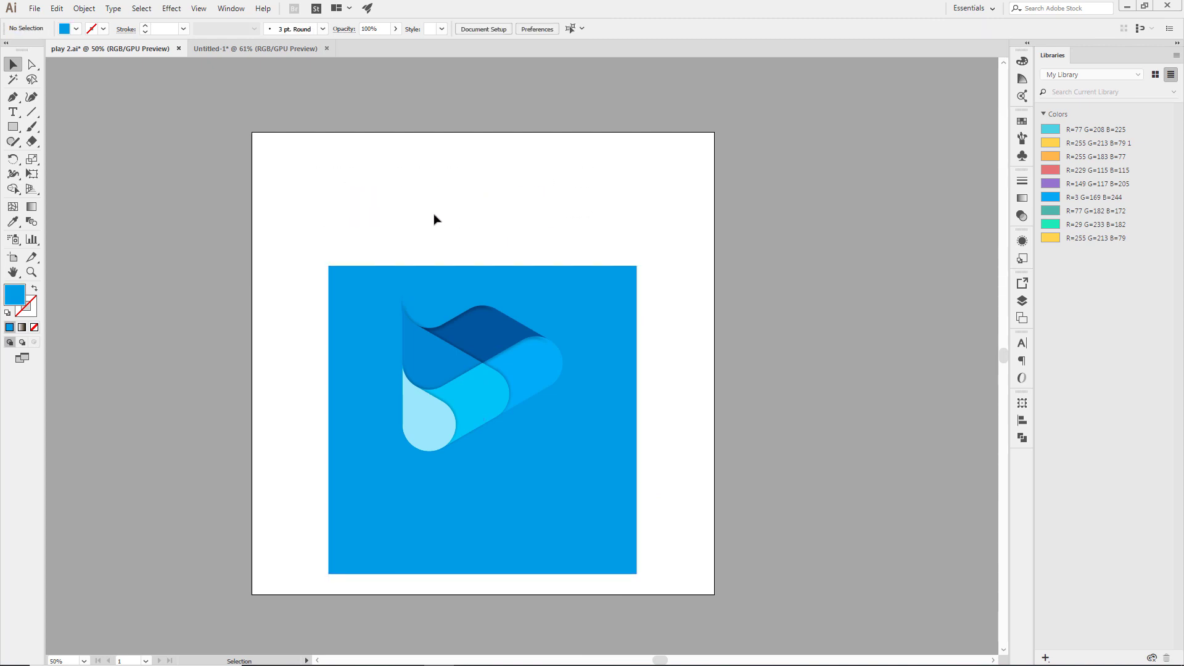
- Centre the square and logo horizontally and vertically on the artboard
drag(318, 220, 604, 471)
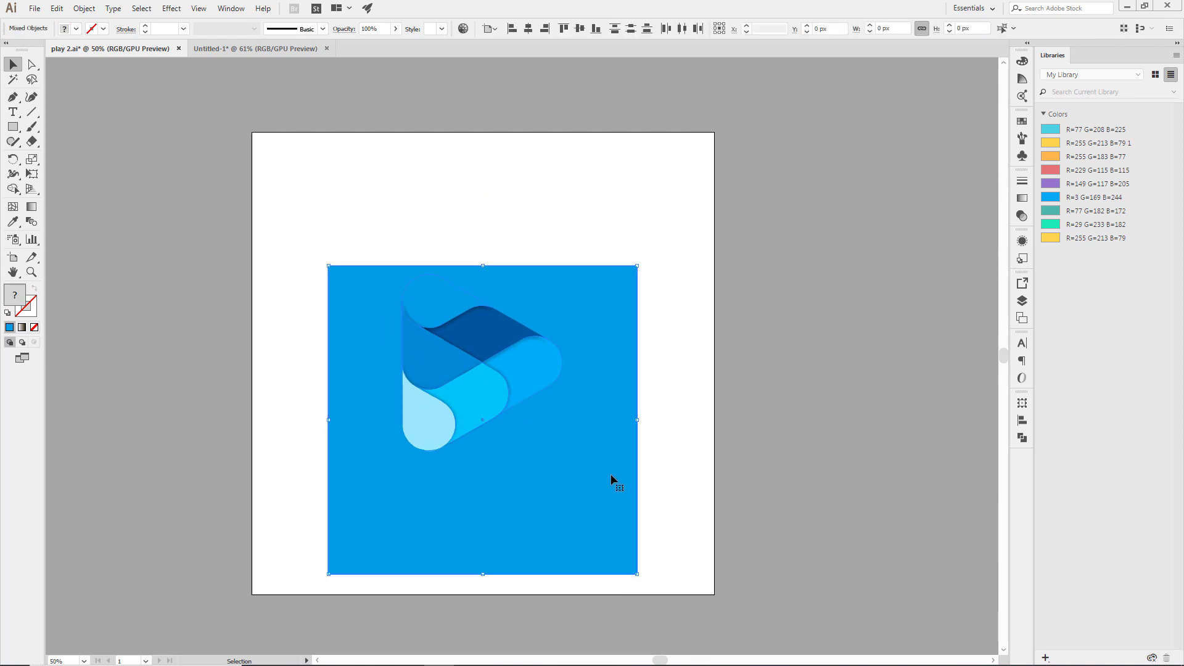
click(529, 29)
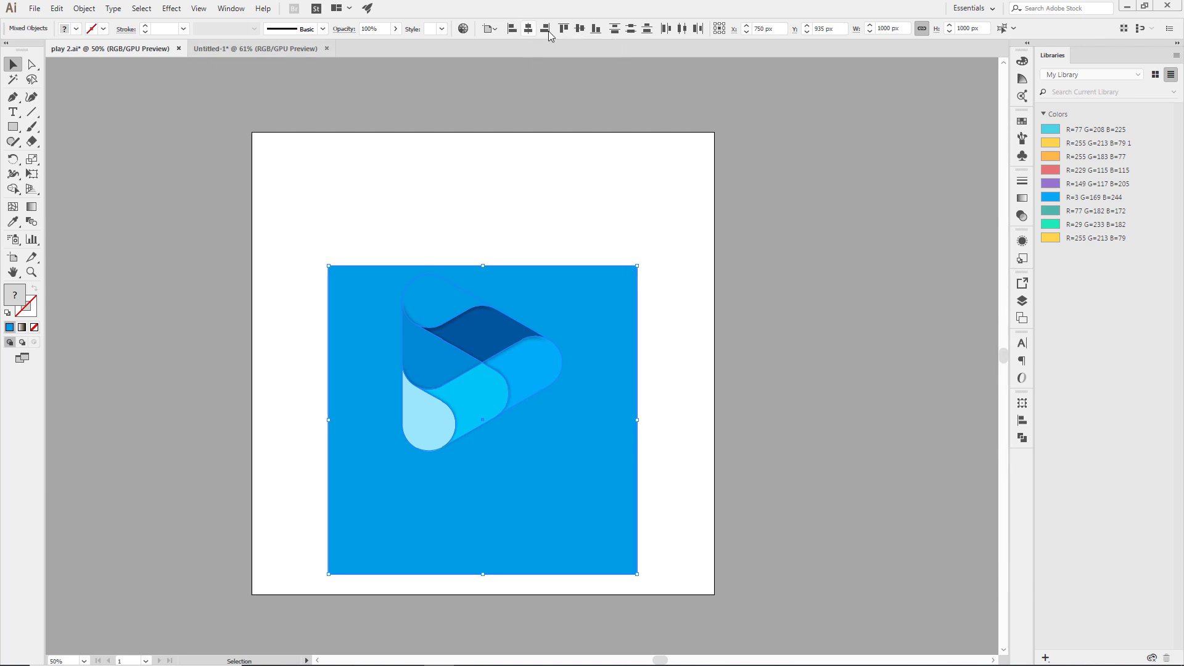
click(579, 28)
click(691, 260)
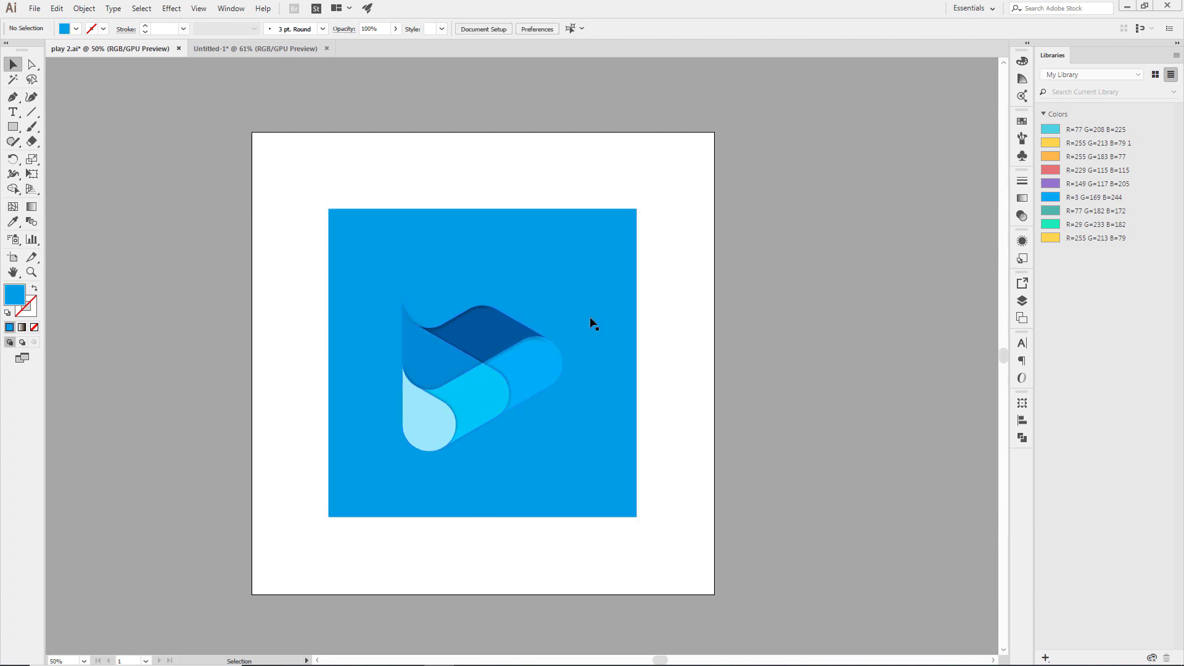
- Shrink the play logo around its centre to about 278 × 307 px
click(517, 355)
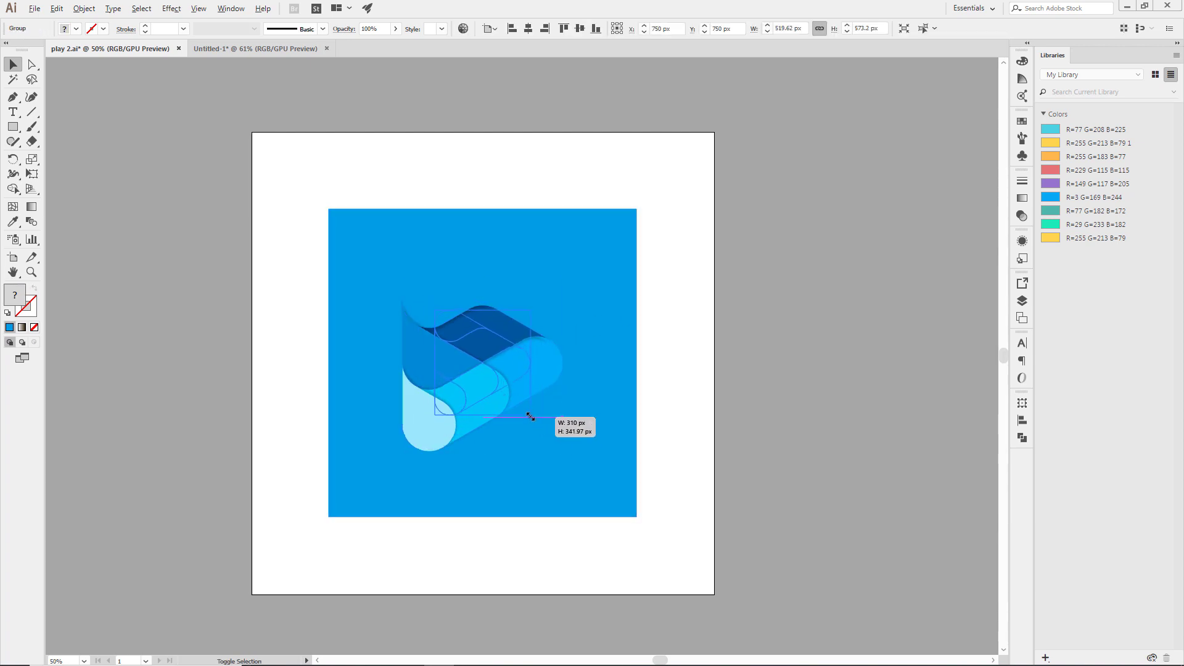
drag(563, 454, 526, 410)
click(786, 437)
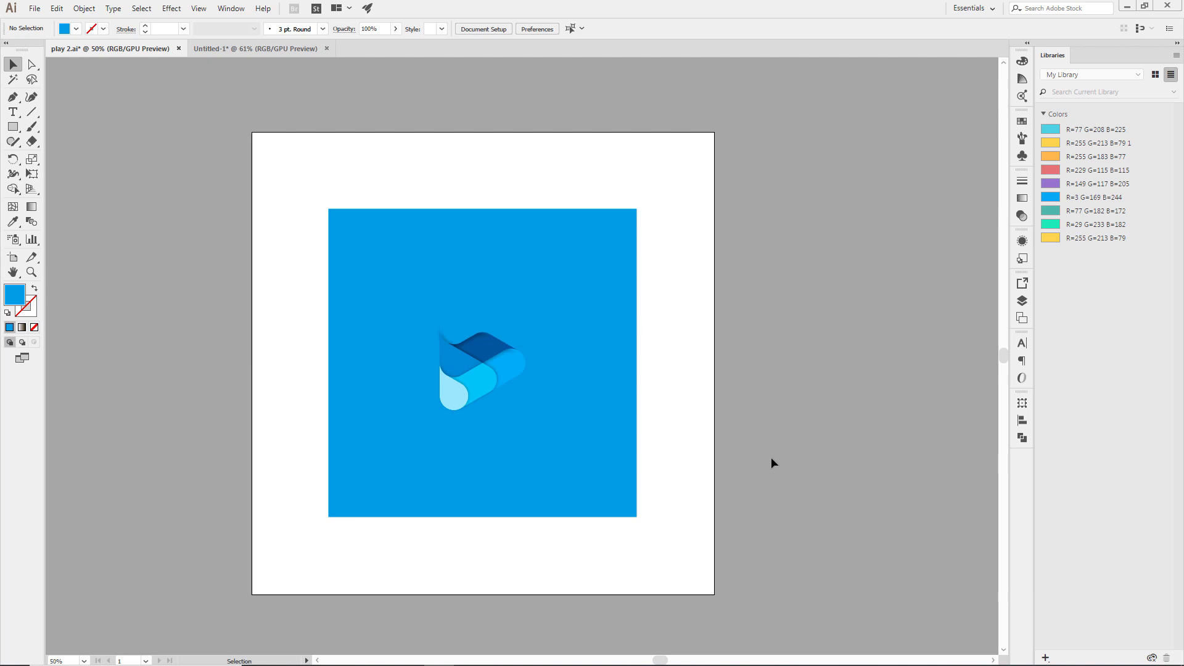
click(515, 385)
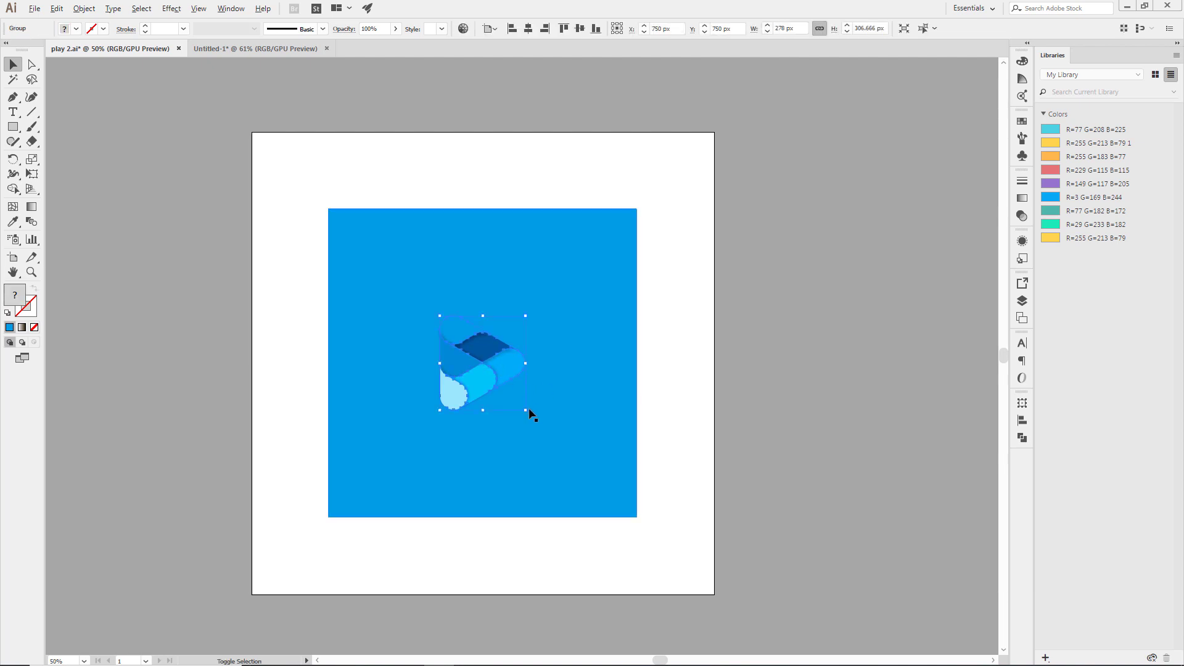
drag(526, 414, 512, 396)
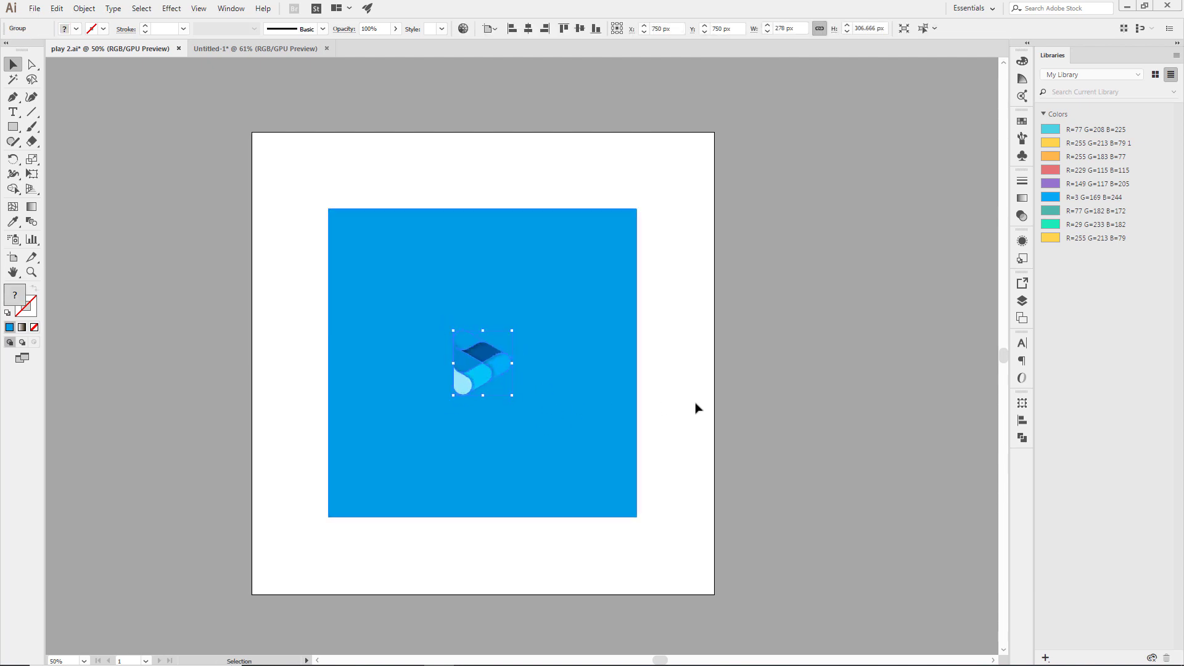
click(706, 406)
click(592, 430)
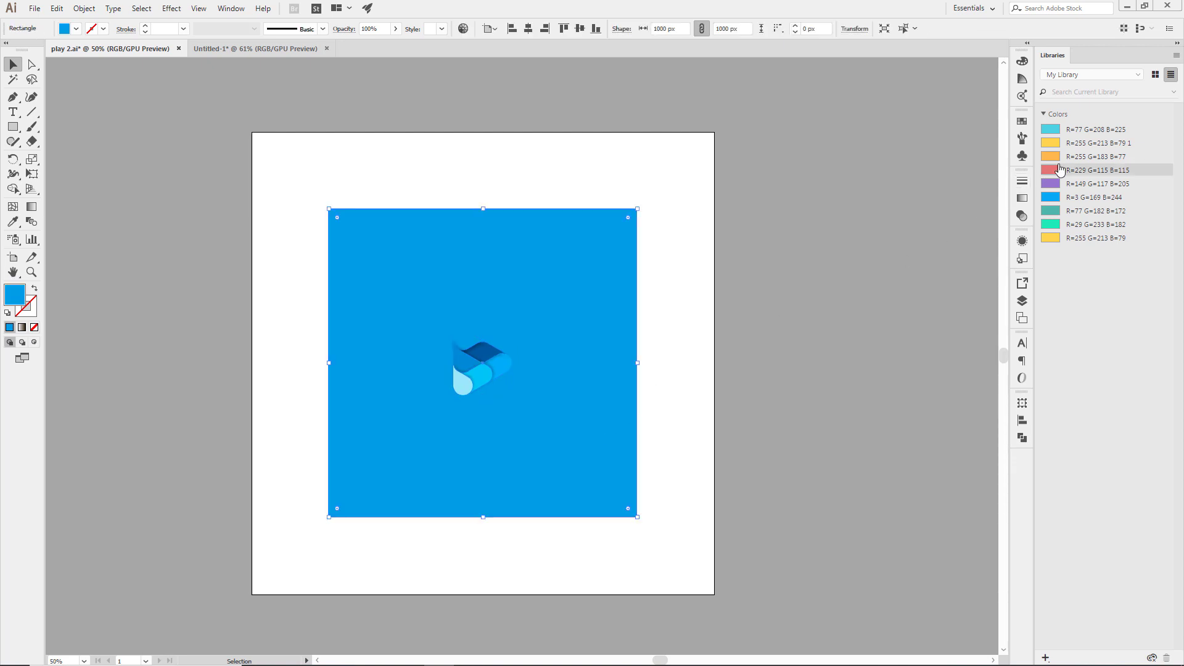
- Try red, light blue, then the logo's sampled dark blue as the square's fill
click(1064, 178)
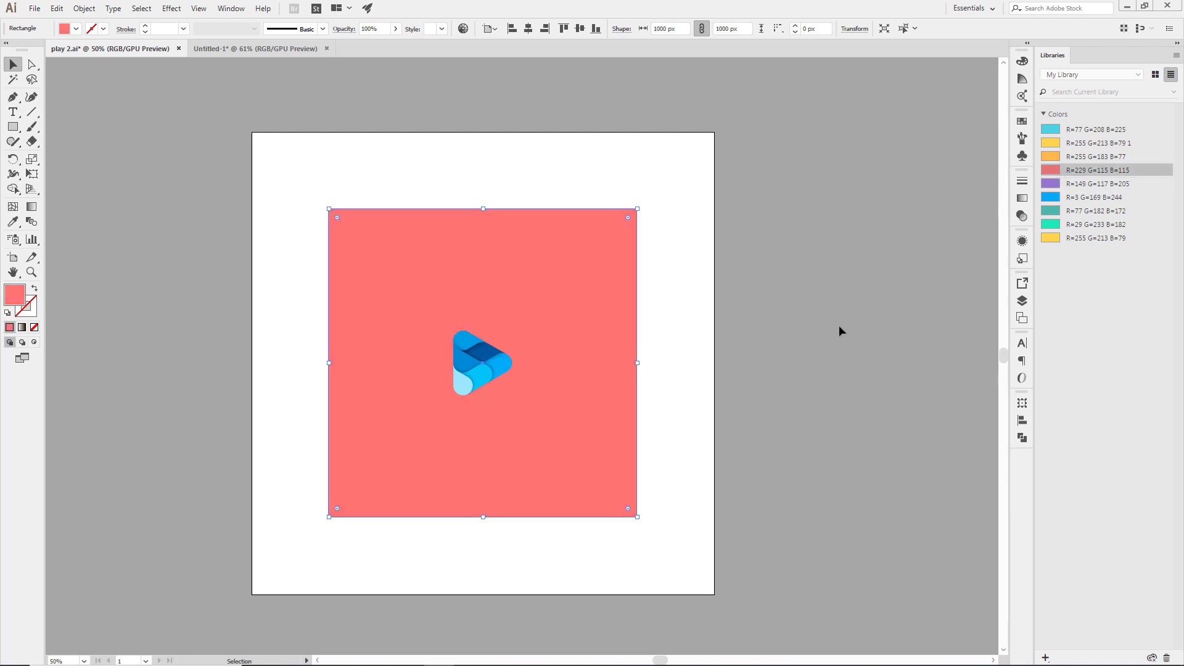
click(679, 391)
click(584, 439)
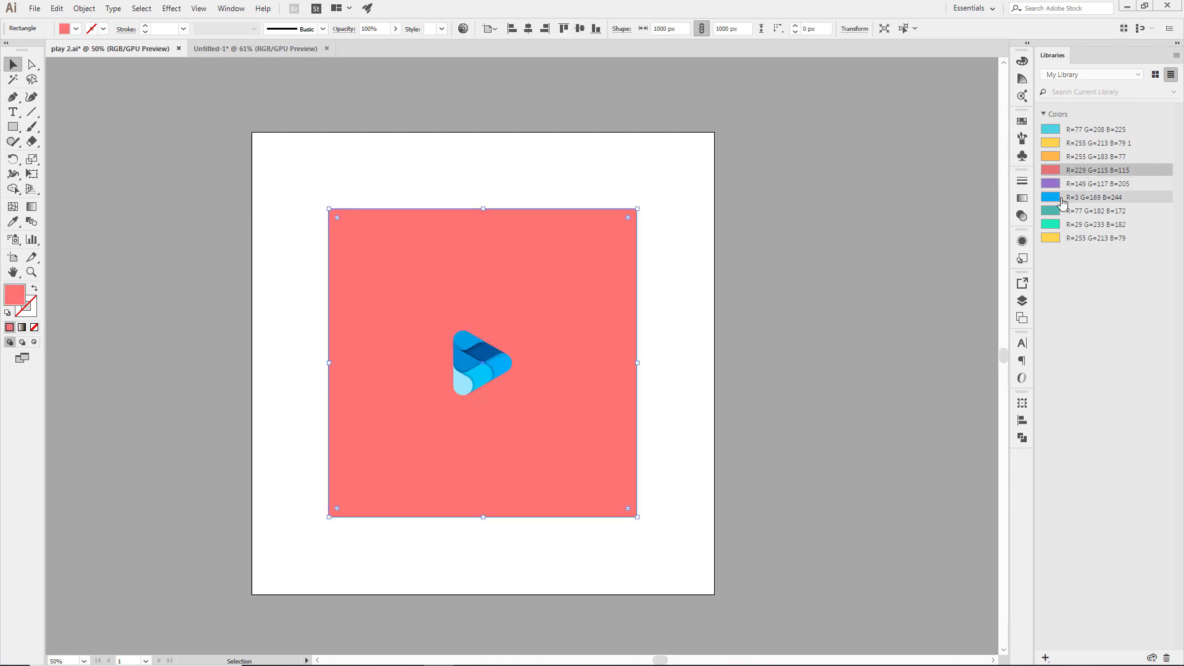
click(1063, 197)
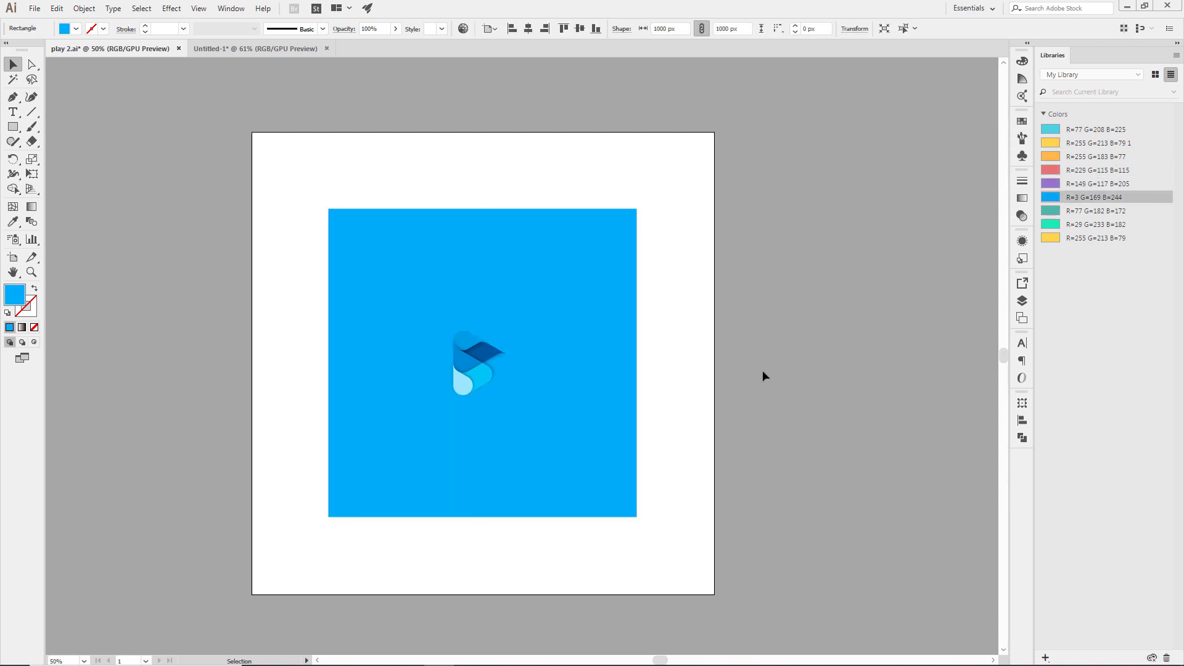
click(13, 221)
click(488, 350)
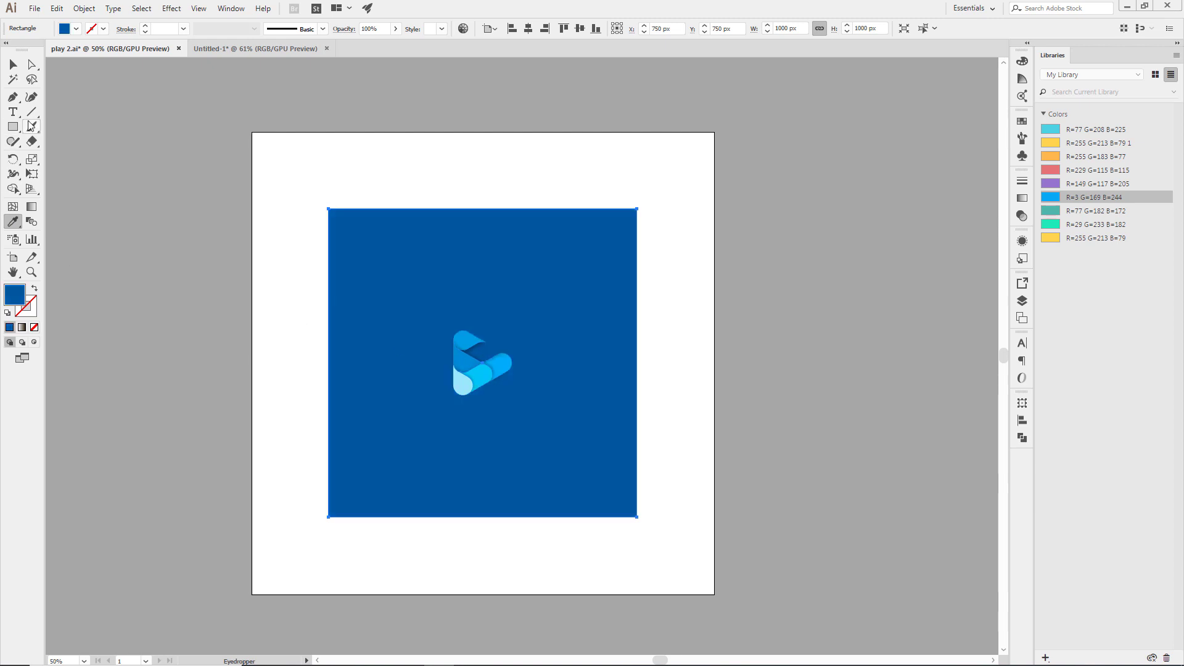
click(13, 64)
click(316, 230)
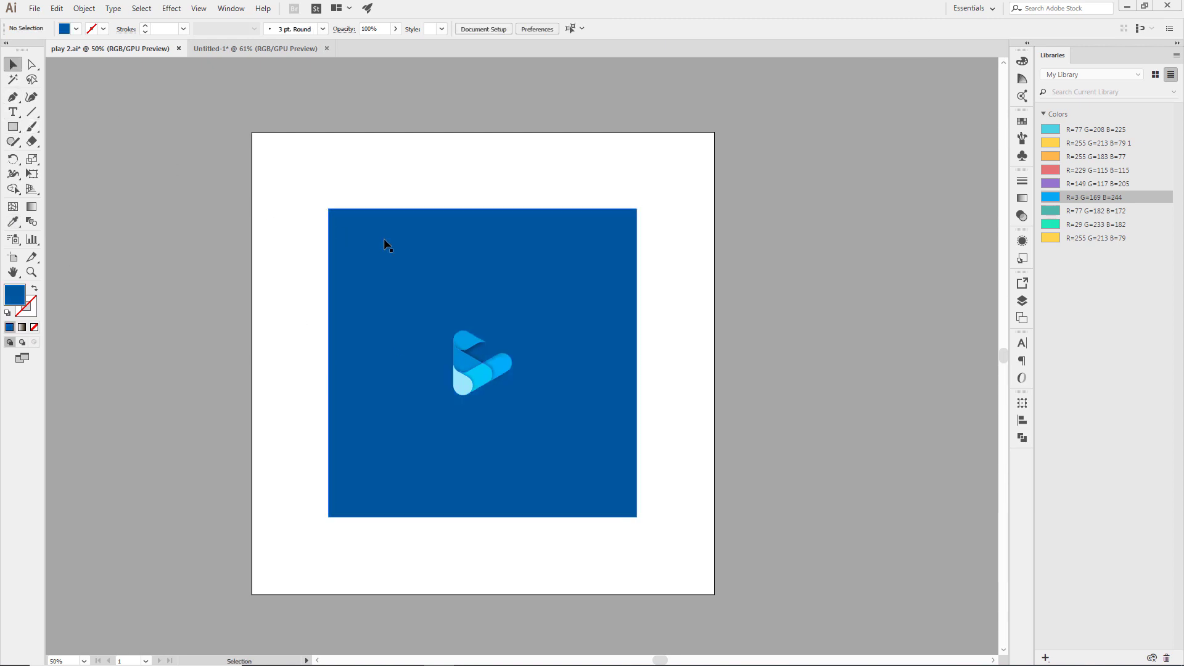
- Fill the background square with near-black from the Fill swatches
click(617, 296)
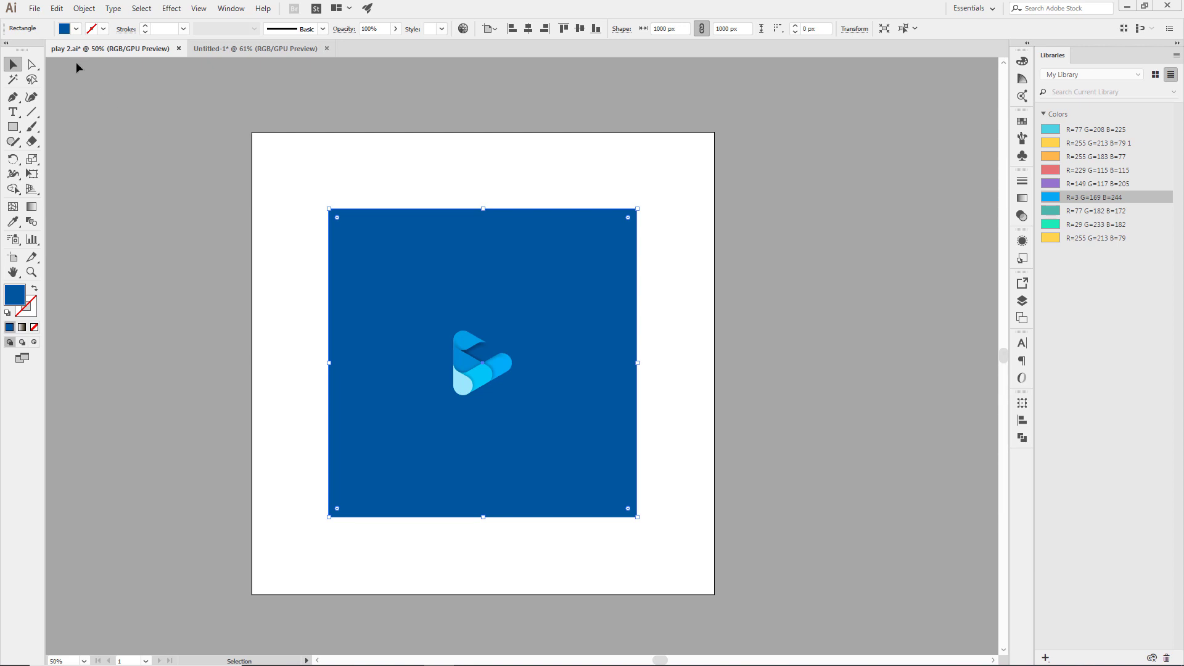
click(76, 28)
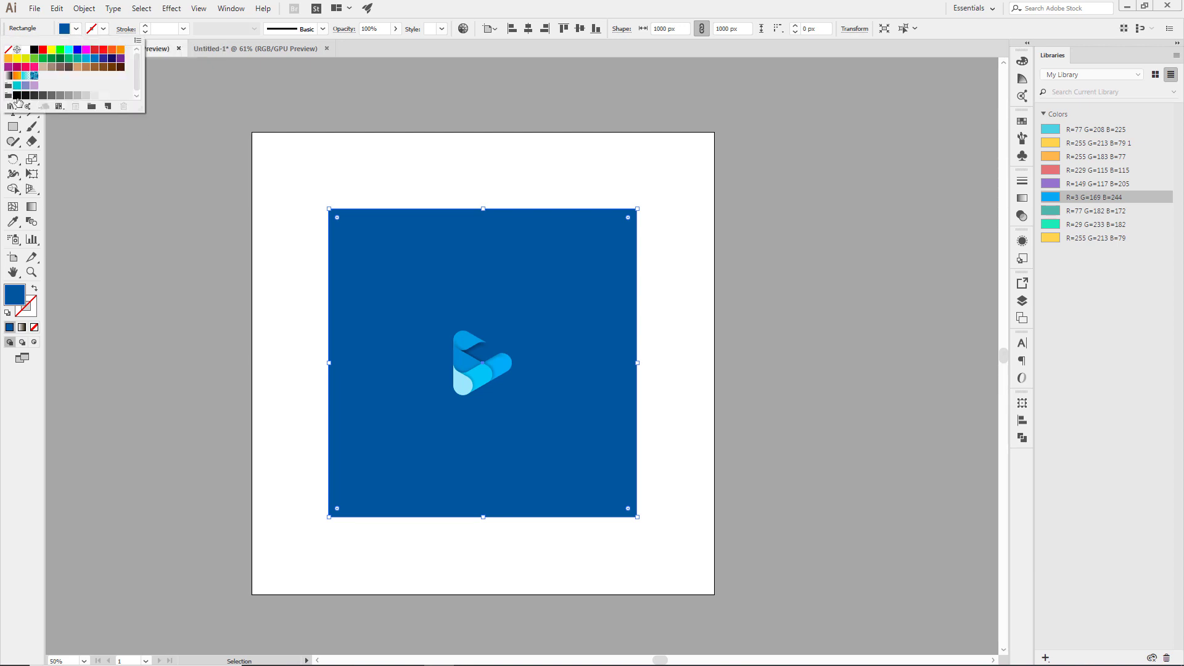
click(25, 95)
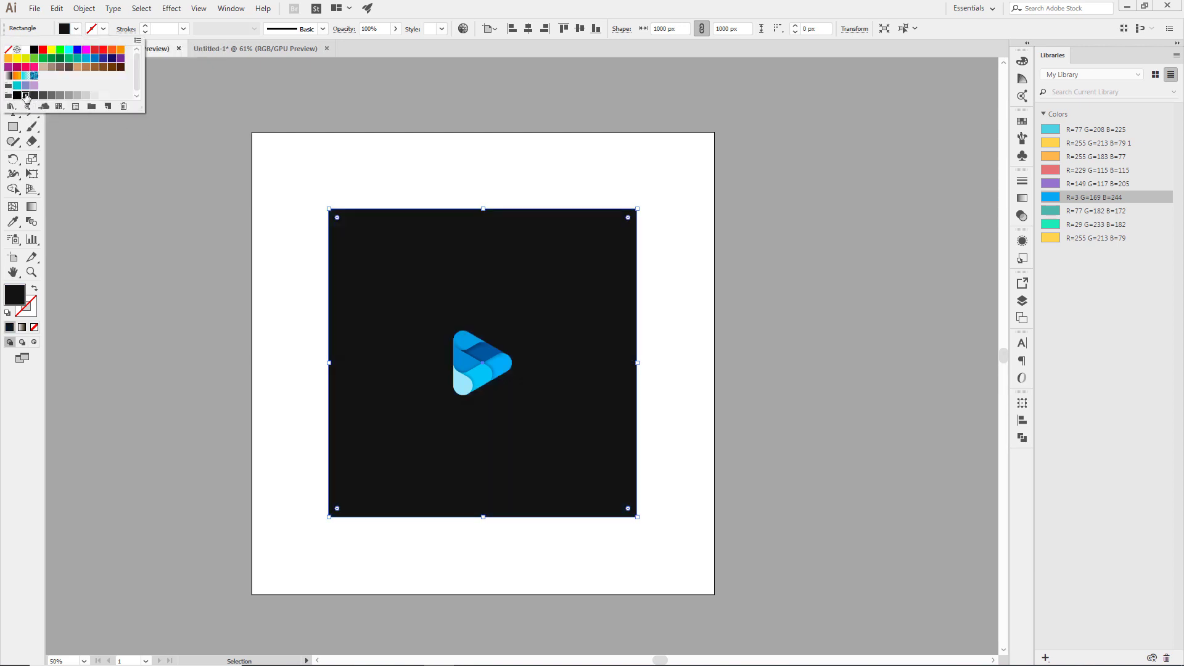
click(221, 288)
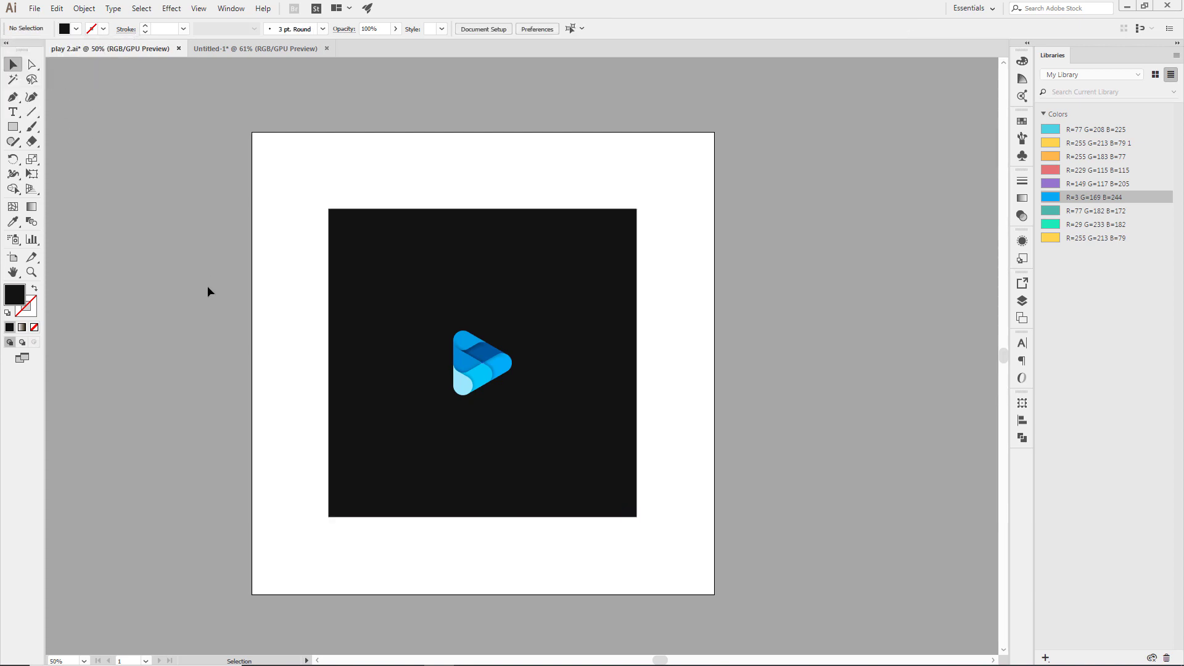
- Delete the black square and enlarge the play logo from its centre on white
drag(308, 182, 418, 249)
key(Delete)
mouse_move(425, 302)
mouse_down()
mouse_move(523, 407)
mouse_move(621, 472)
mouse_up()
click(621, 473)
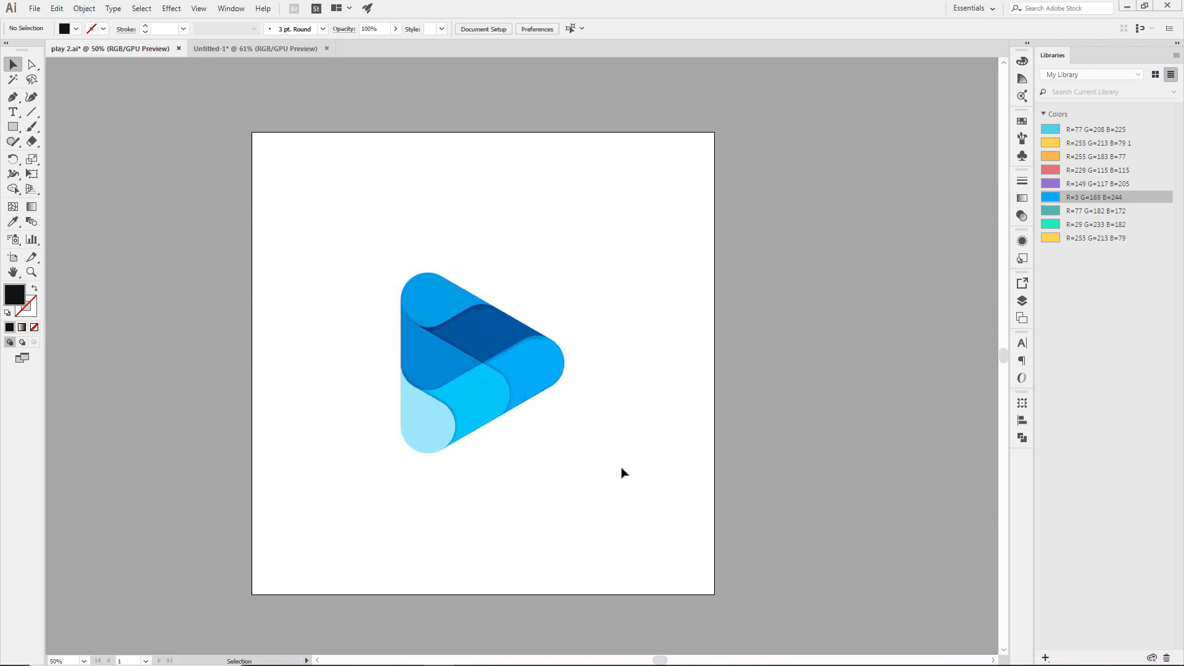